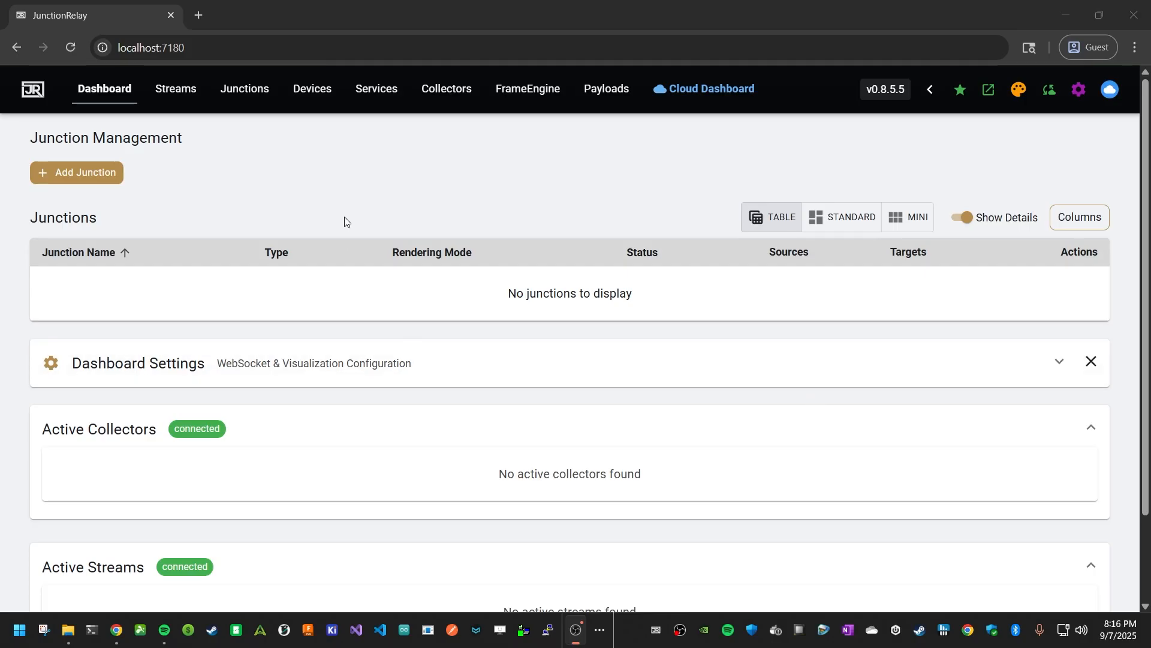
# - Review the existing collectors, including the HWiNFO collector's configuration, and the devices list
pyautogui.click(446, 90)
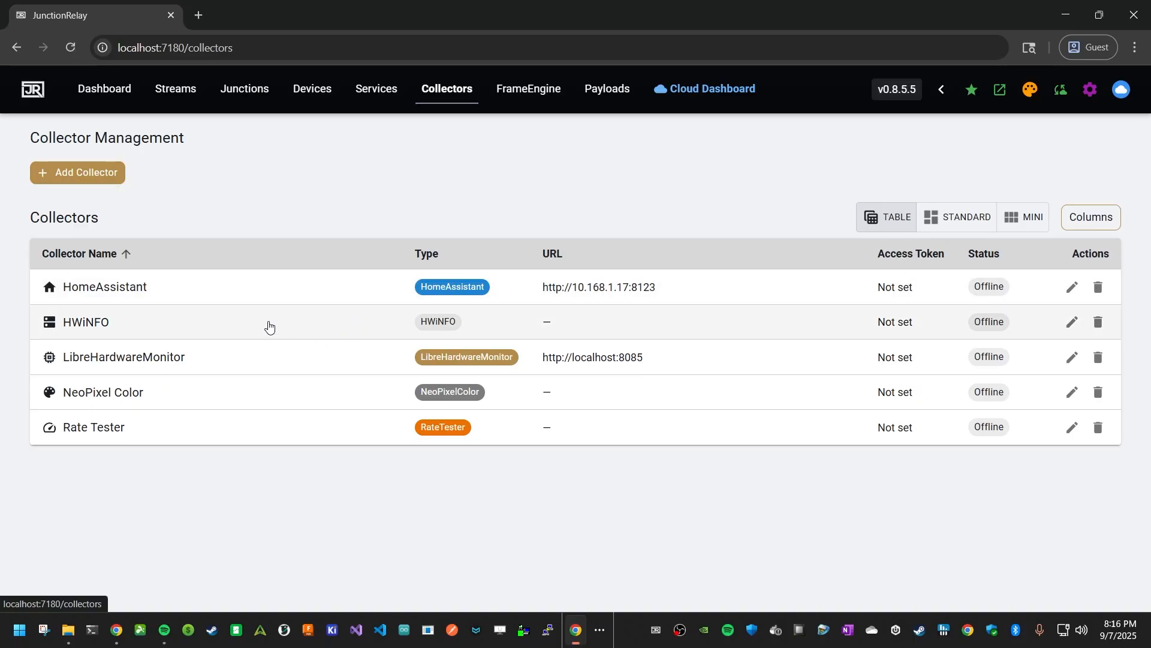
pyautogui.click(274, 325)
pyautogui.scroll(-5, 305, 367)
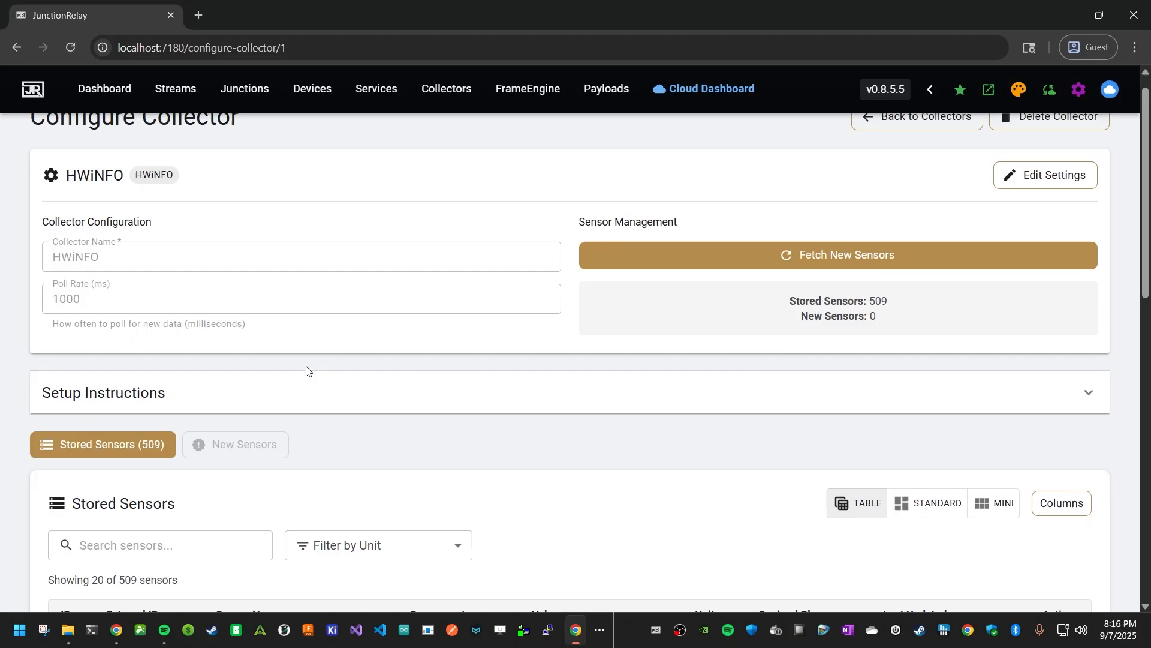
pyautogui.hotkey('alt', 'Left')
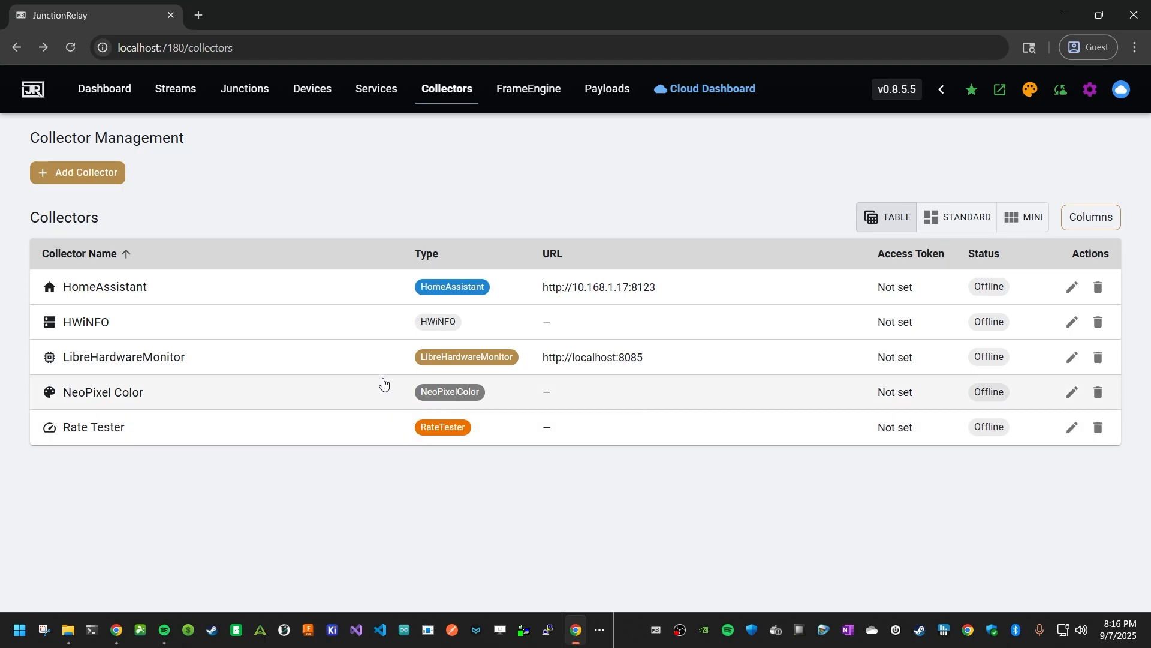
pyautogui.click(323, 91)
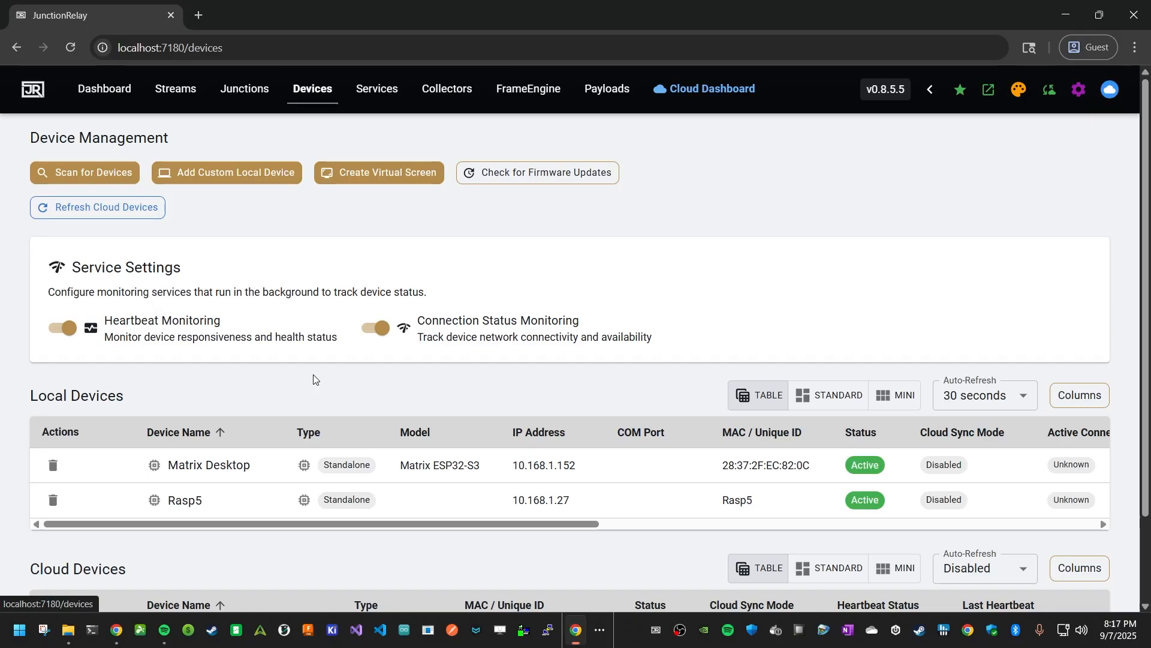
# - Open the Add Junction dialog from the Junctions page and browse the available junction types
pyautogui.click(237, 98)
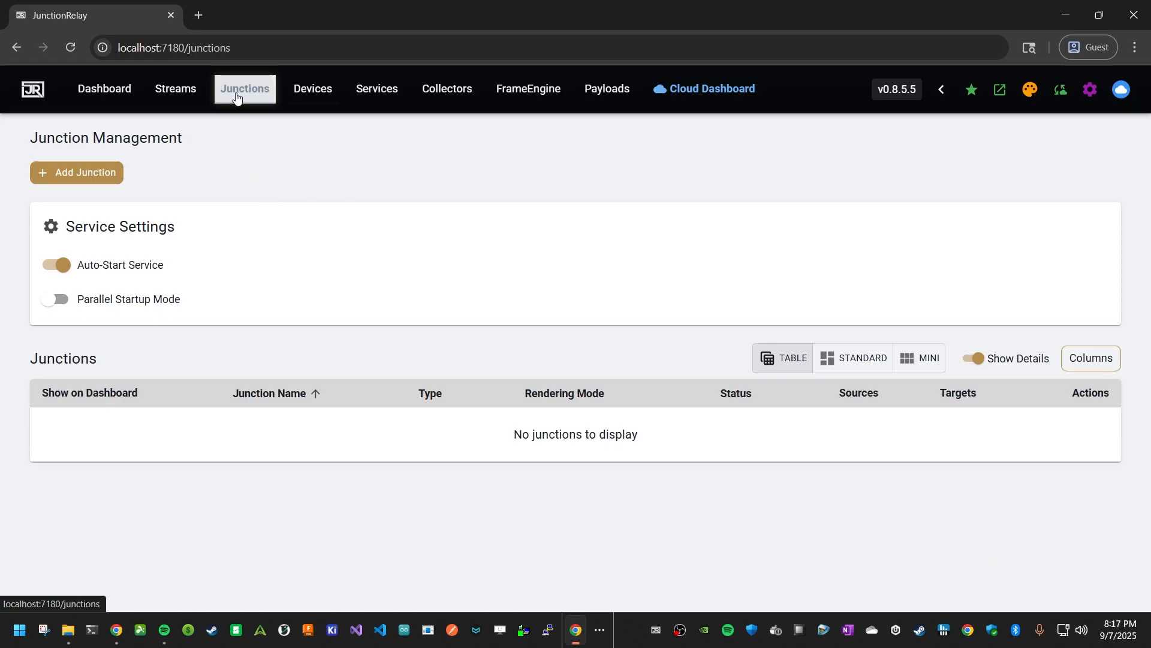
pyautogui.click(90, 180)
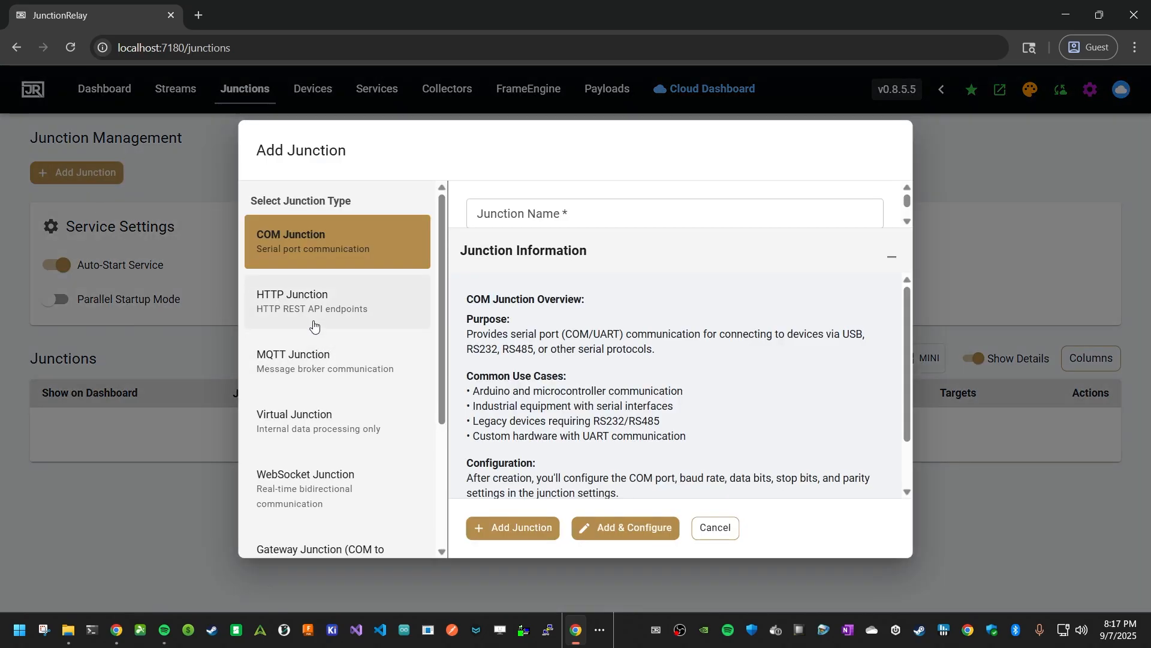
pyautogui.scroll(-3, 329, 311)
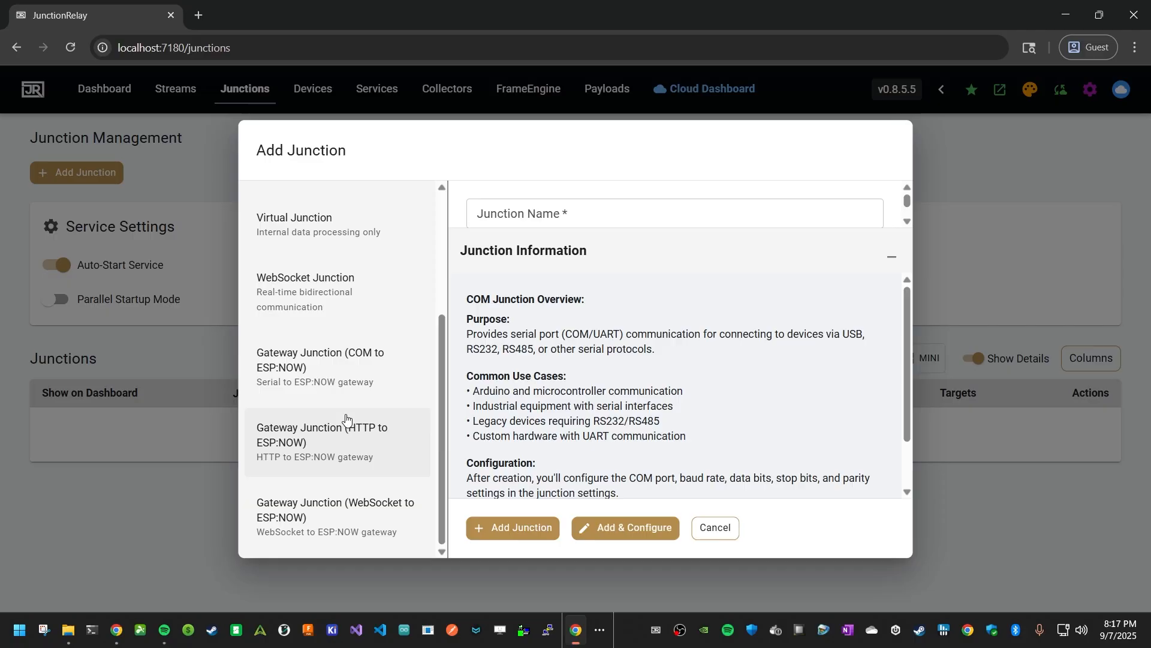
pyautogui.scroll(3, 346, 418)
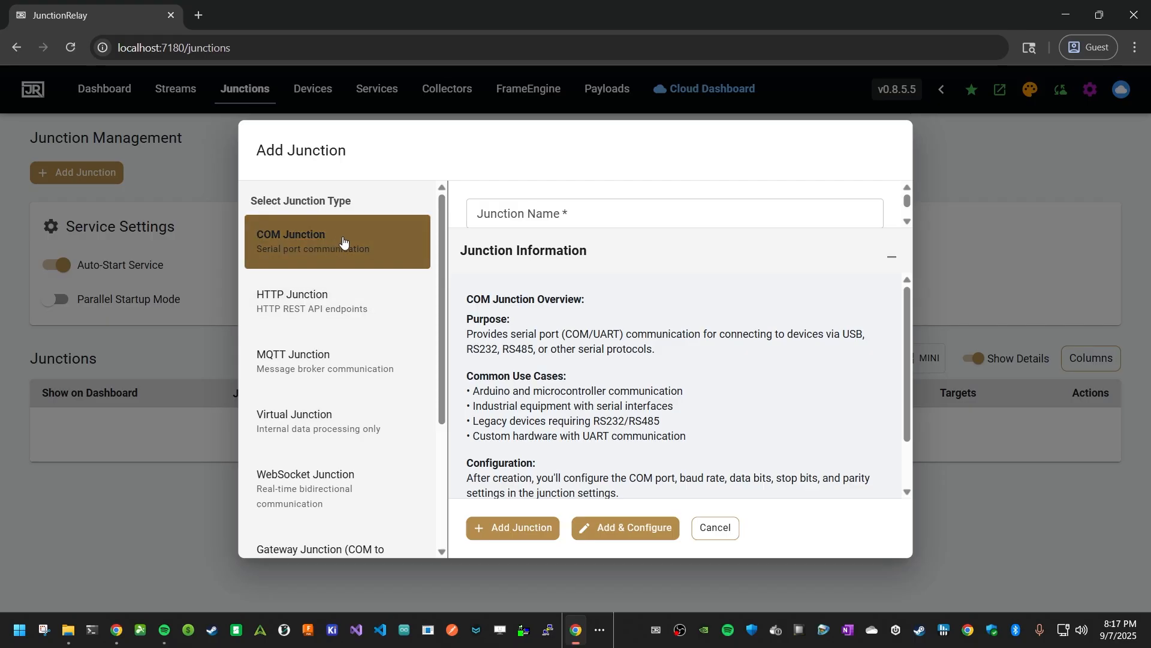
pyautogui.click(365, 301)
pyautogui.click(893, 256)
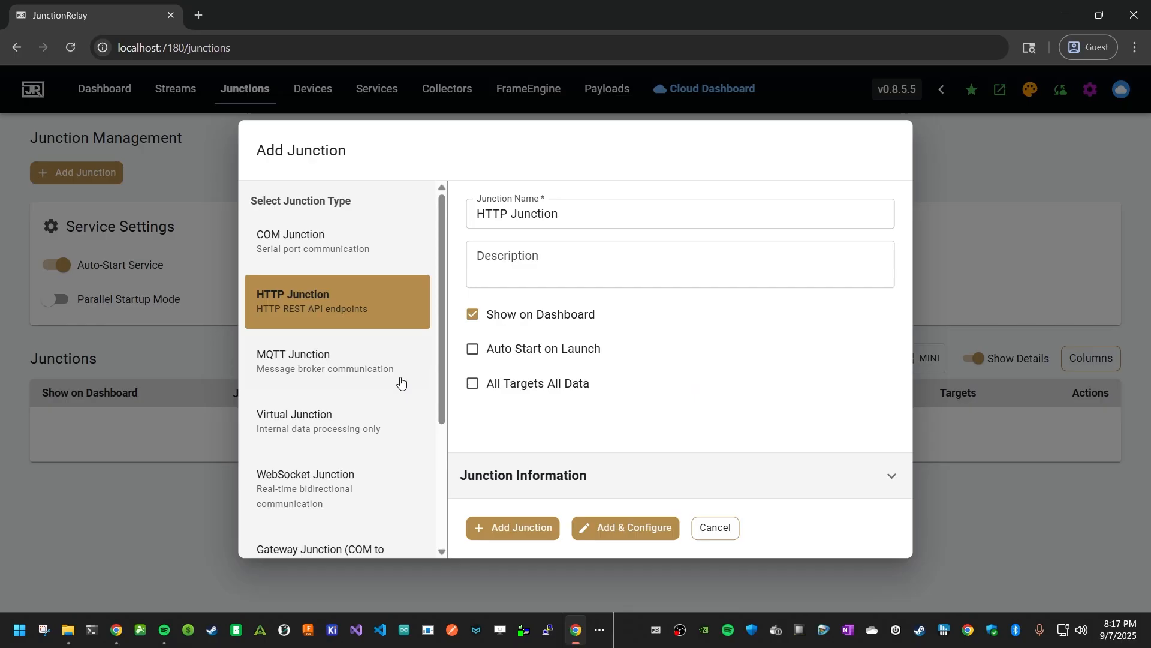
pyautogui.click(372, 368)
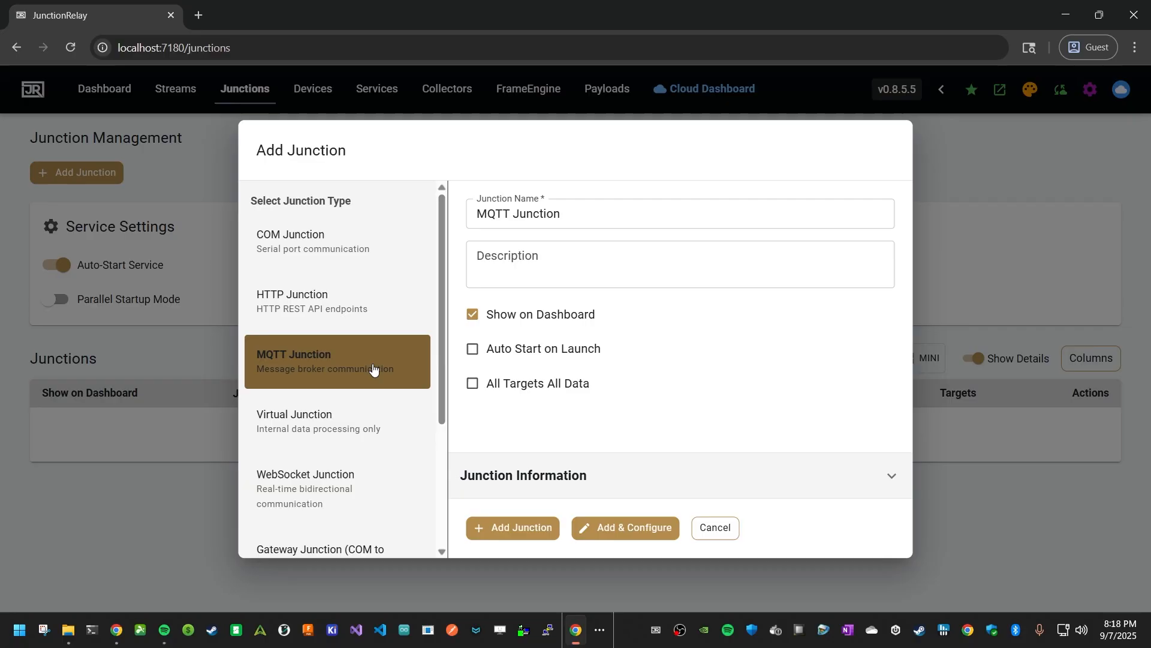
pyautogui.click(363, 435)
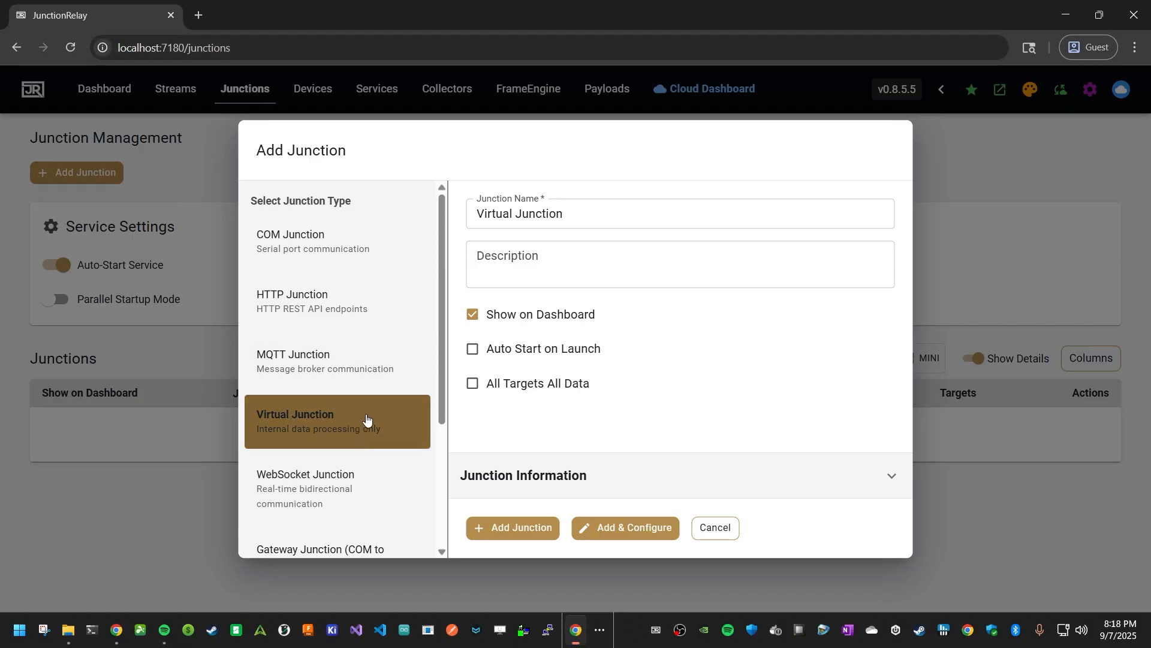
pyautogui.scroll(-3, 370, 413)
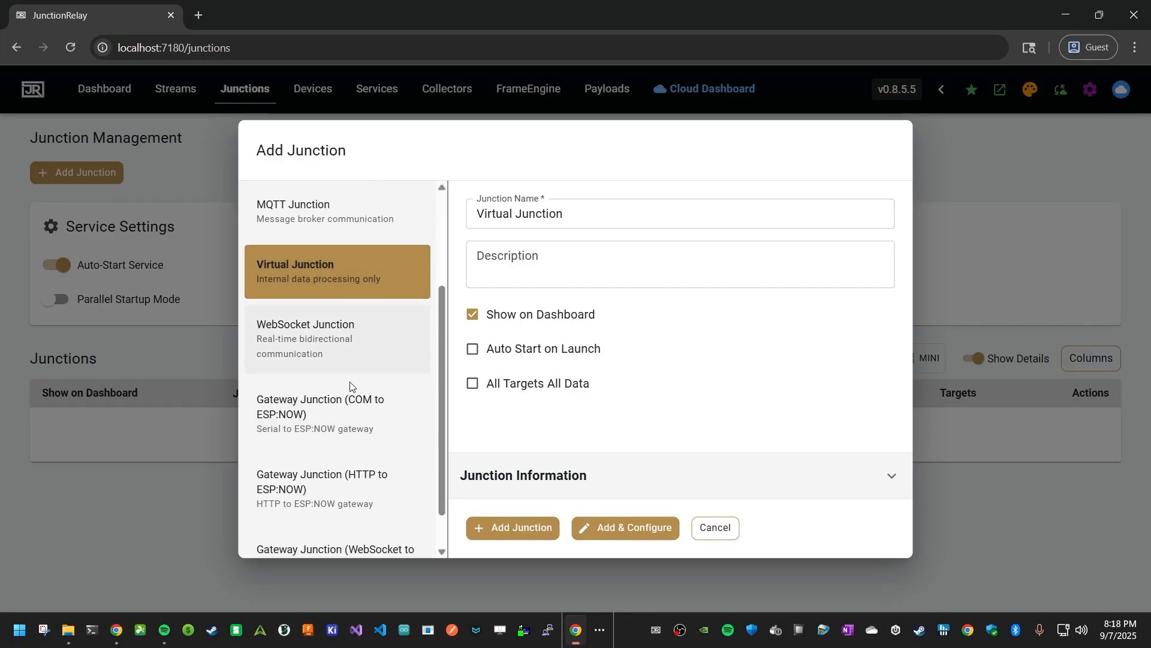
pyautogui.scroll(-1, 352, 385)
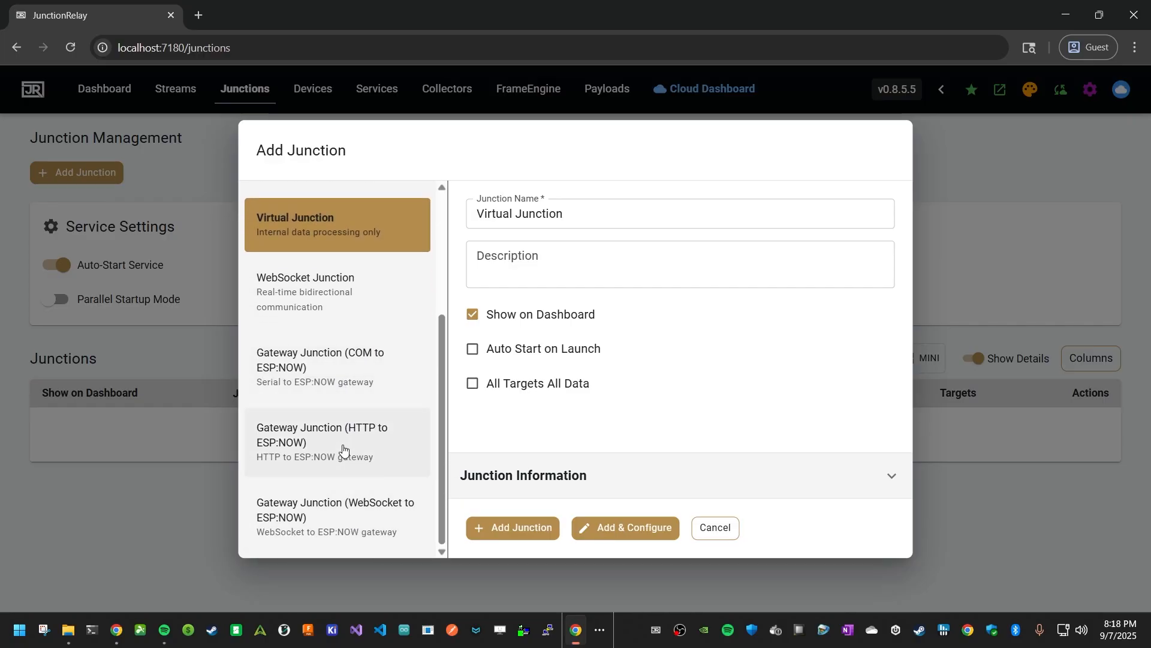
# - Create a WebSocket Junction named "WebSocket Junction - Matrix" and open it for configuration
pyautogui.moveTo(330, 298); pyautogui.dragTo(332, 301)
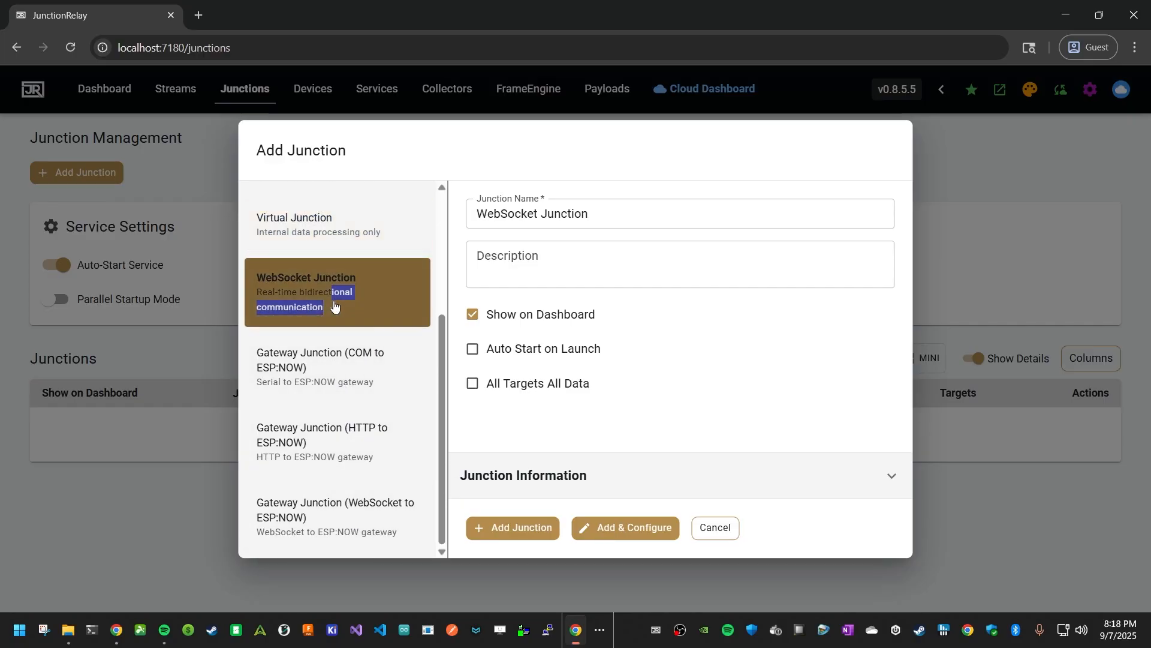
pyautogui.click(369, 304)
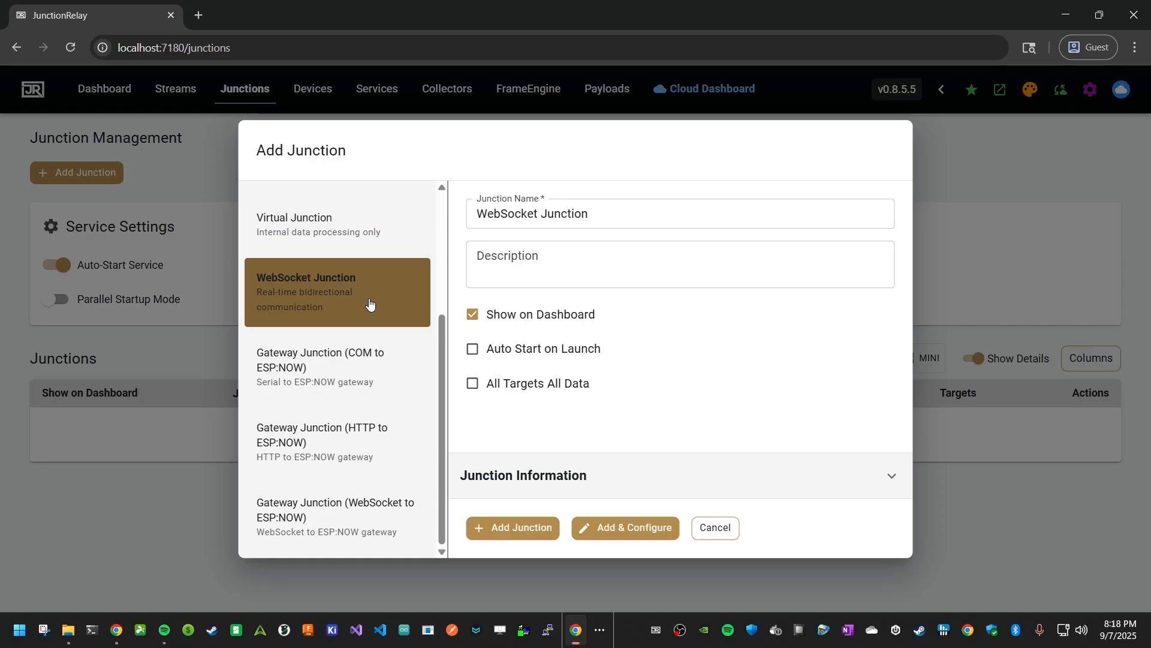
pyautogui.click(650, 210)
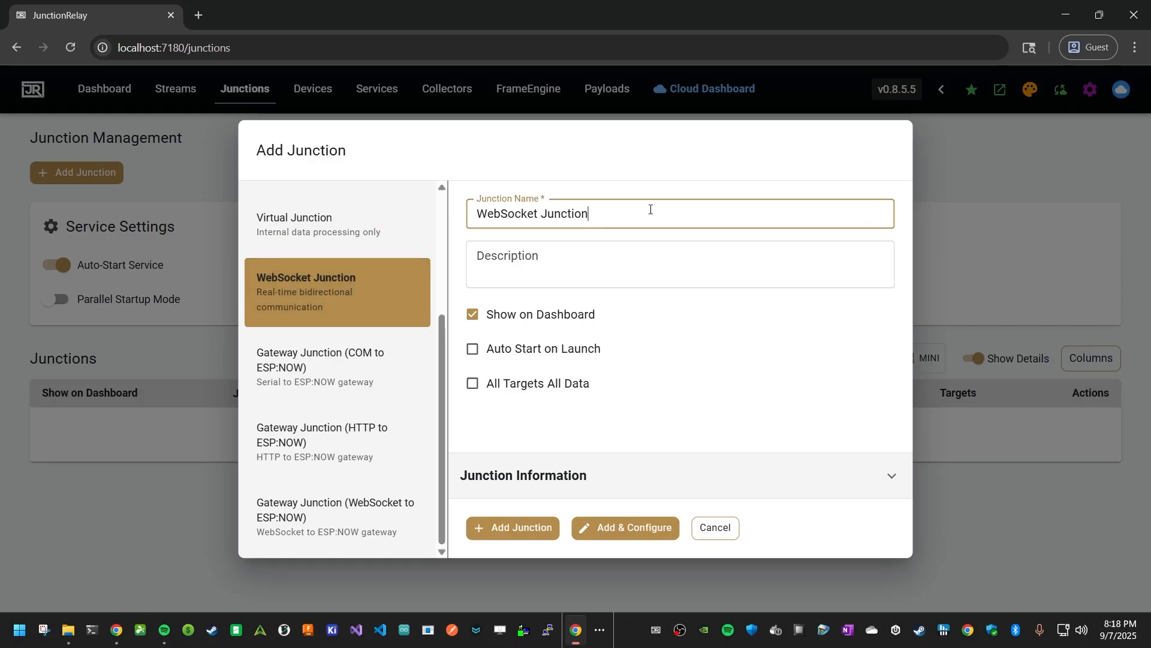
pyautogui.write('- Matrix')
pyautogui.press('Tab')
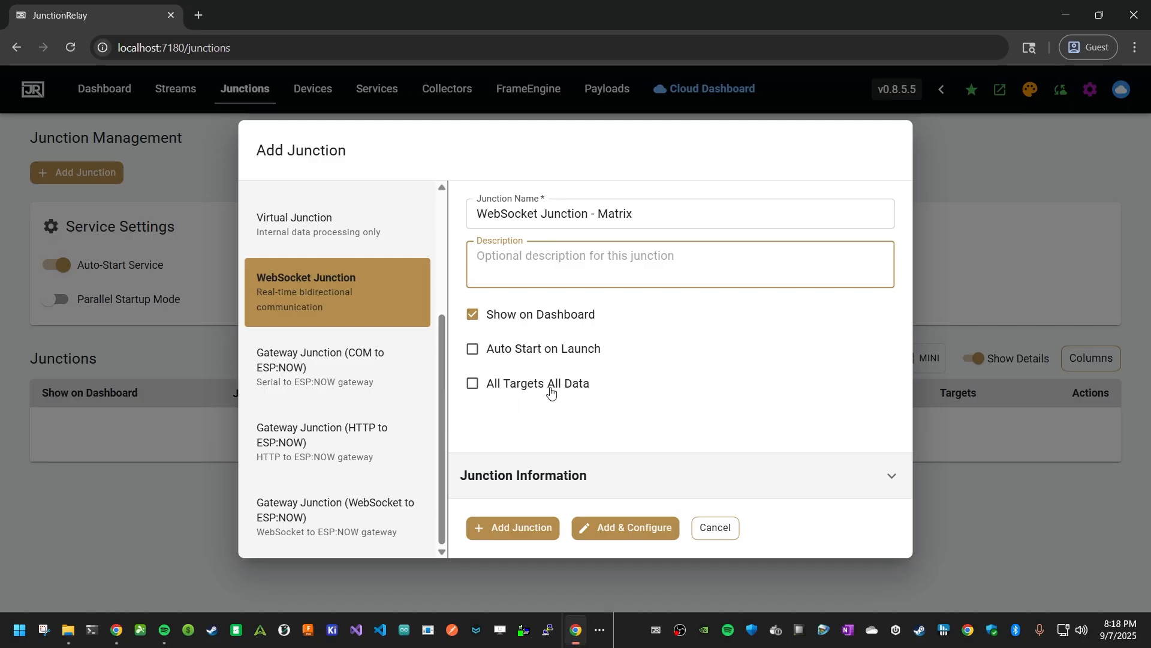
pyautogui.click(621, 527)
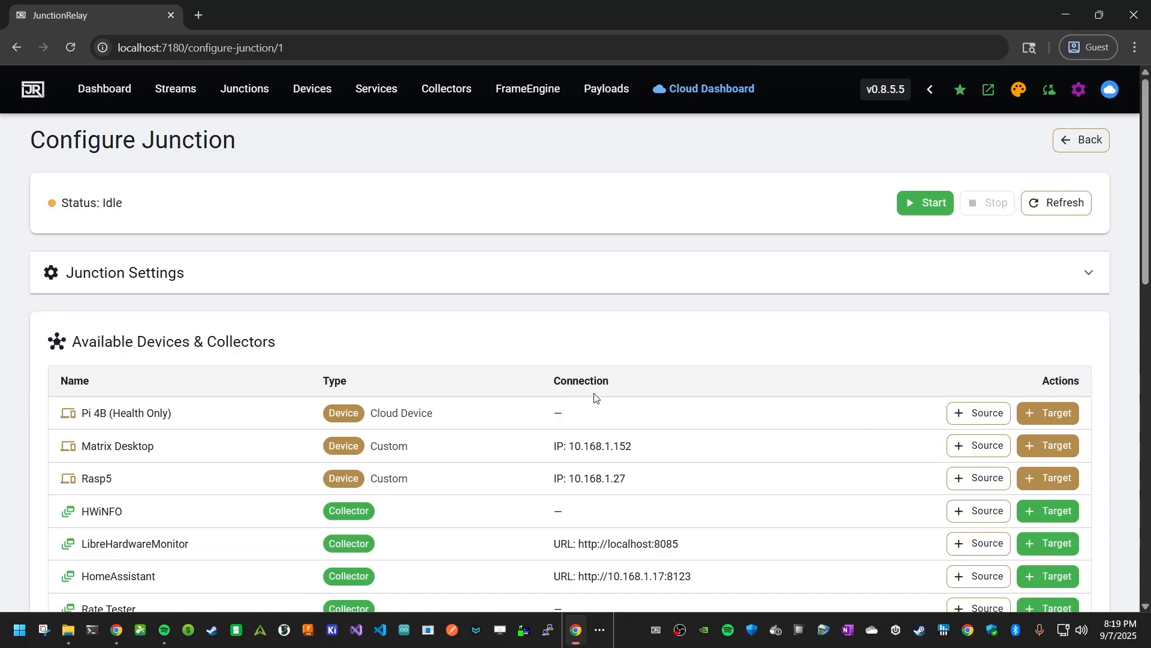
# - Expand the junction settings to review them and collapse the section again
pyautogui.click(703, 285)
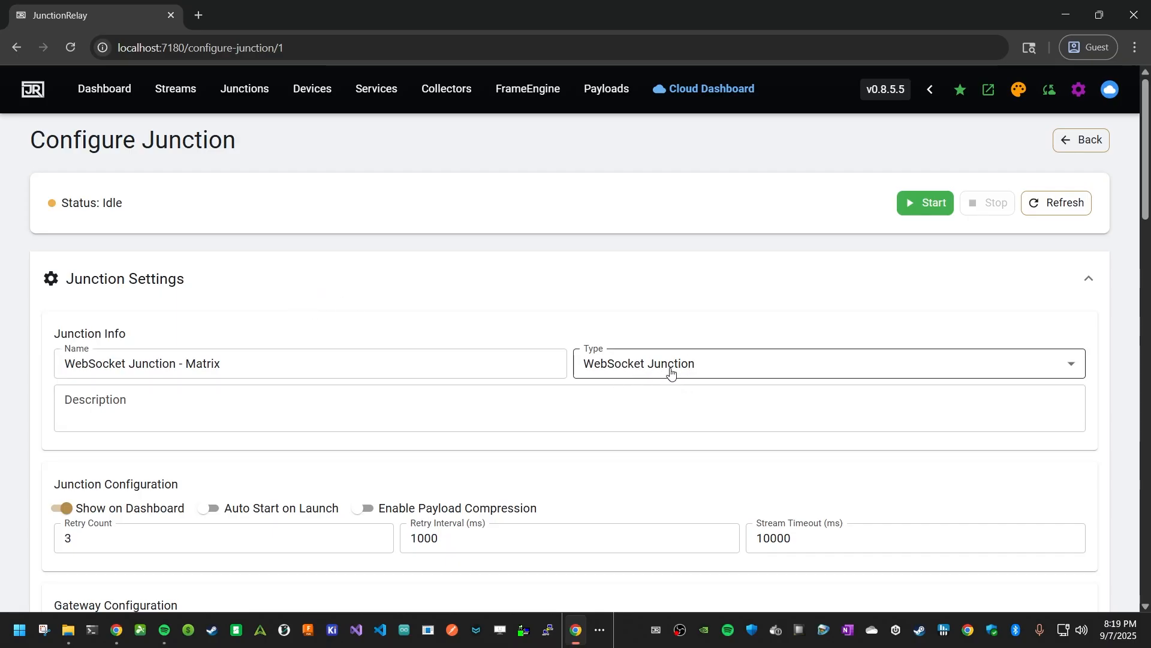
pyautogui.scroll(-3, 680, 365)
pyautogui.scroll(-1, 684, 360)
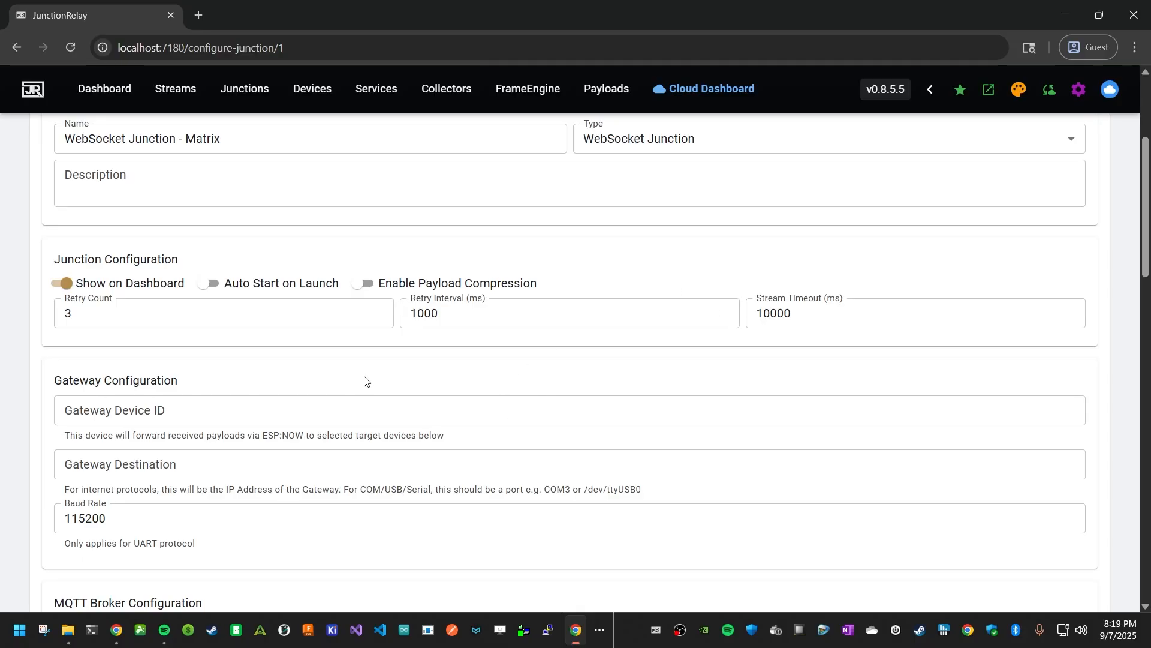
pyautogui.scroll(-1, 369, 382)
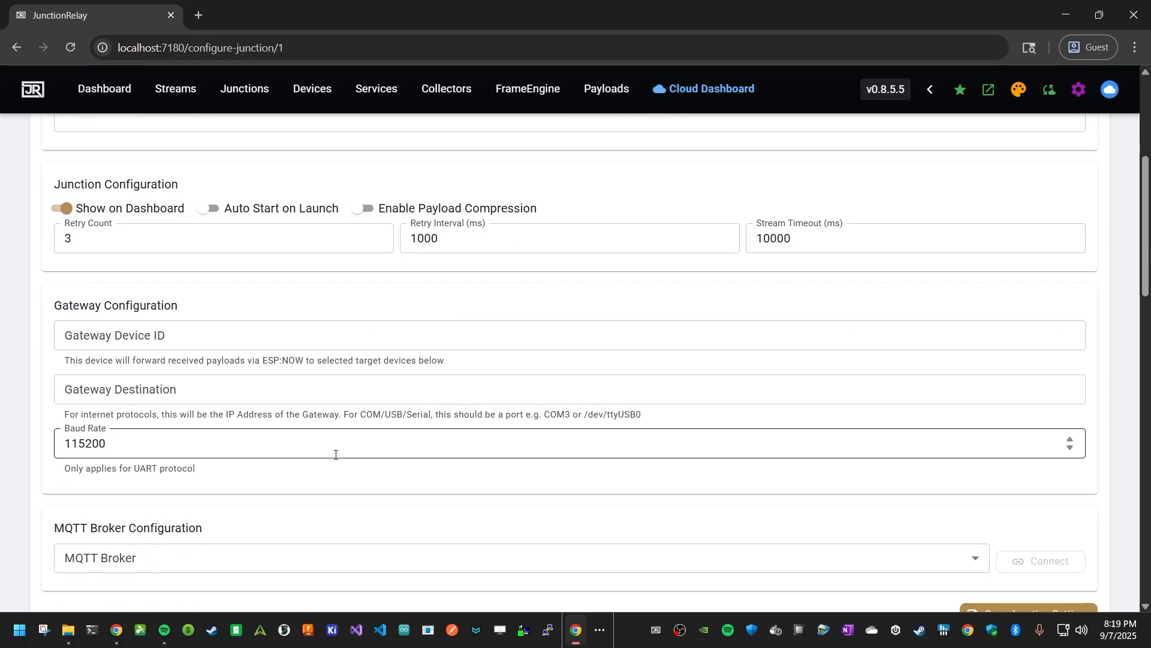
pyautogui.scroll(-2, 376, 406)
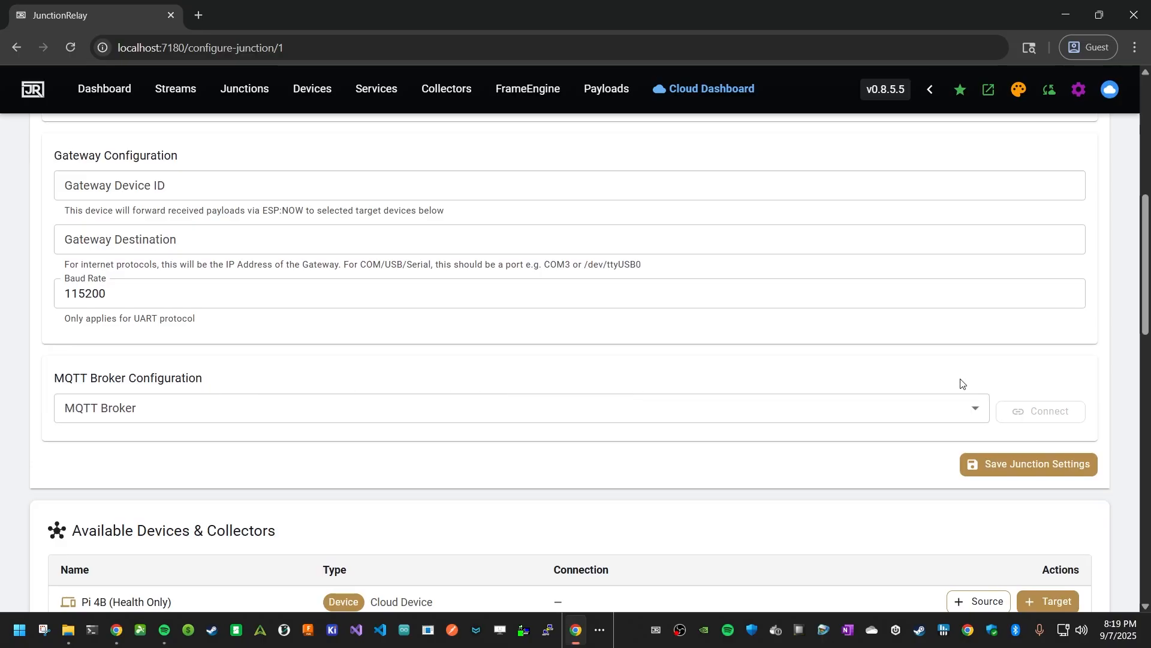
pyautogui.scroll(6, 753, 424)
pyautogui.click(1091, 207)
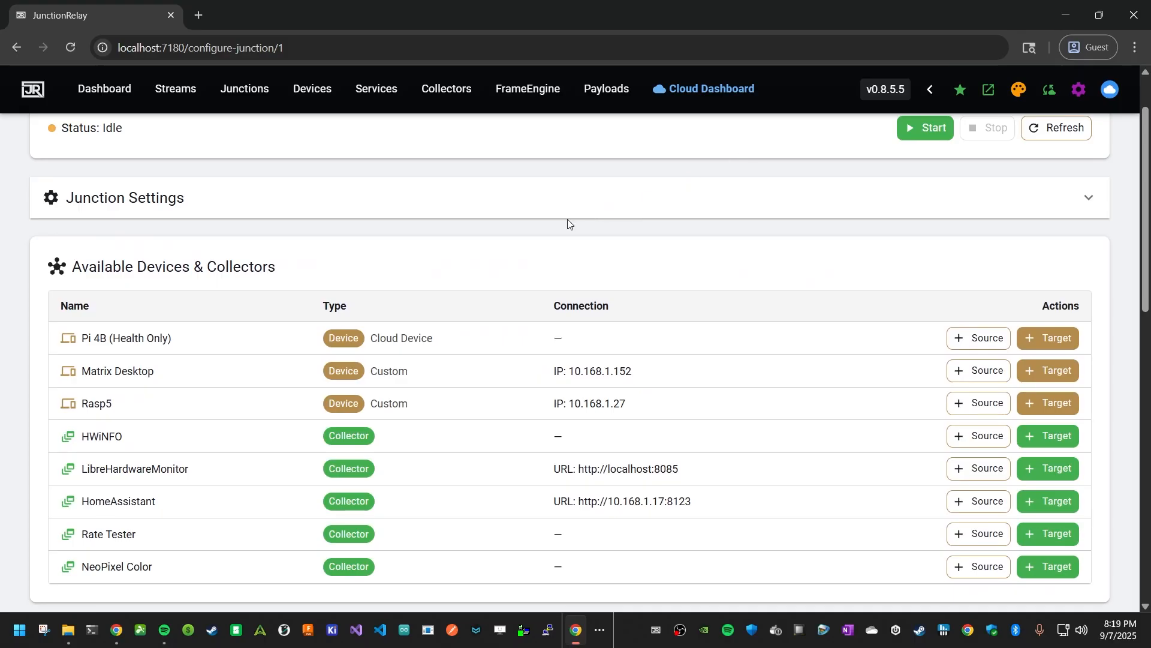
# - Add the HWiNFO and Rate Tester collectors as sources of the junction
pyautogui.scroll(-1, 567, 221)
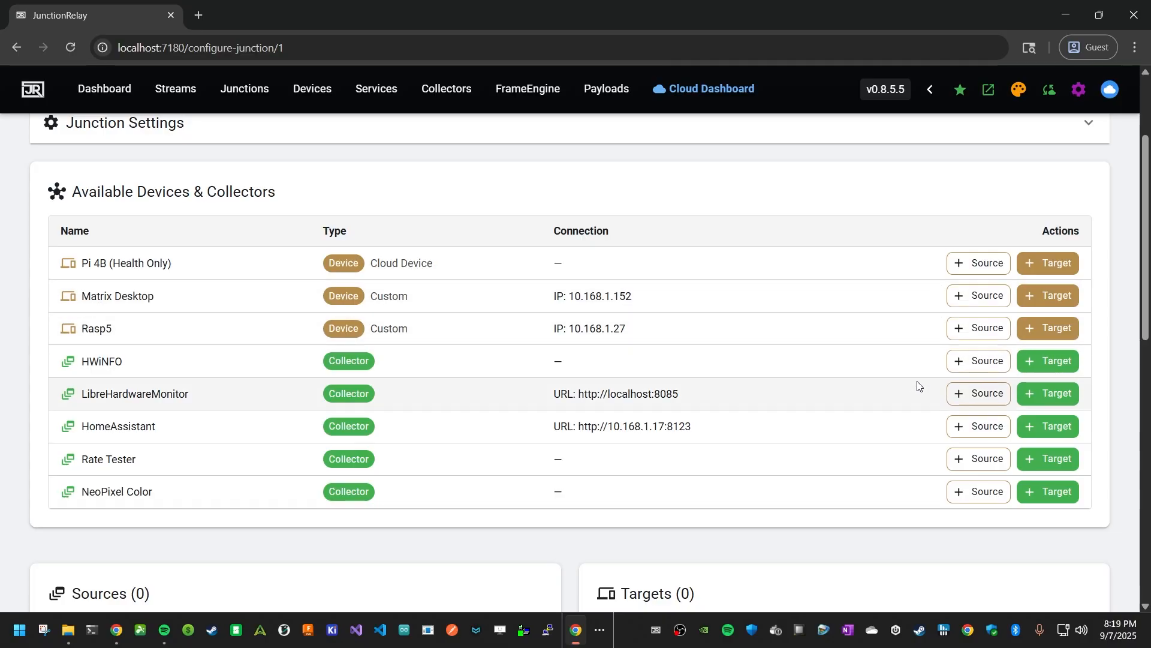
pyautogui.click(982, 361)
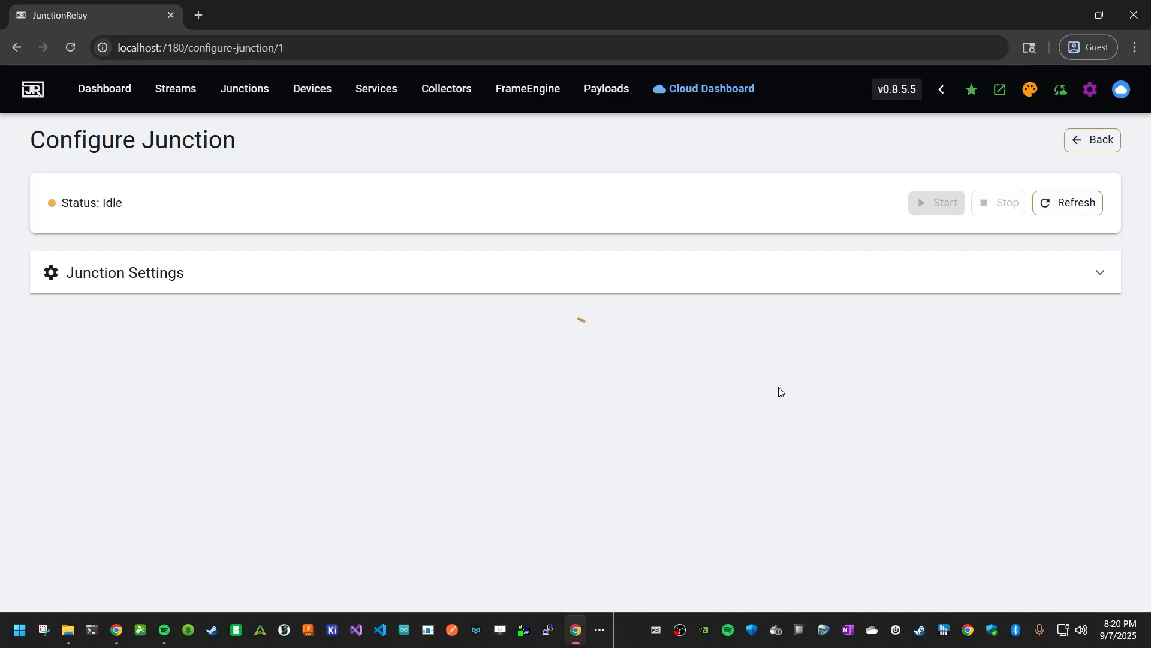
pyautogui.scroll(-5, 744, 348)
pyautogui.scroll(2, 737, 342)
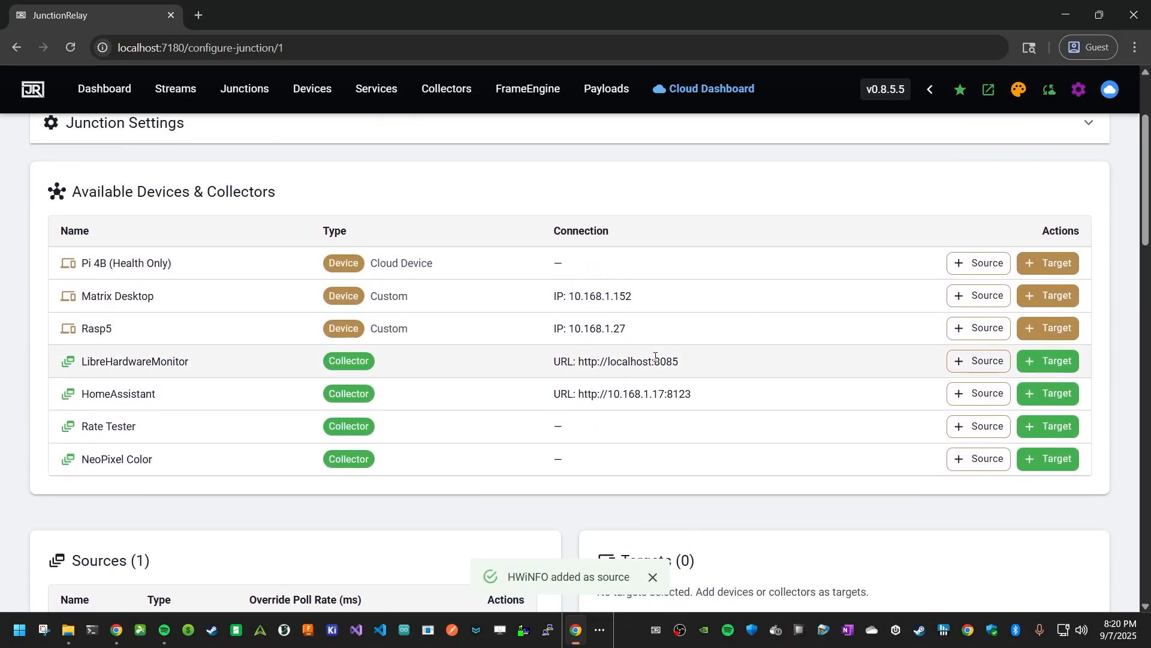
pyautogui.click(978, 427)
# - Add the Matrix Desktop device as a target of the junction
pyautogui.scroll(-1, 670, 346)
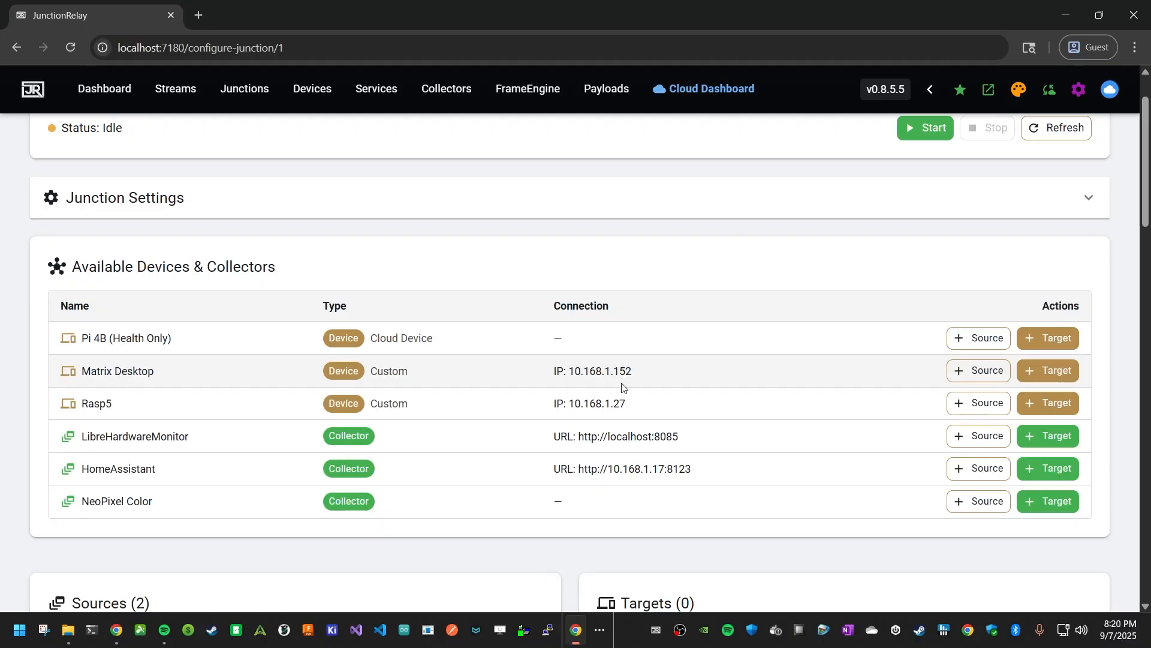
pyautogui.click(1051, 371)
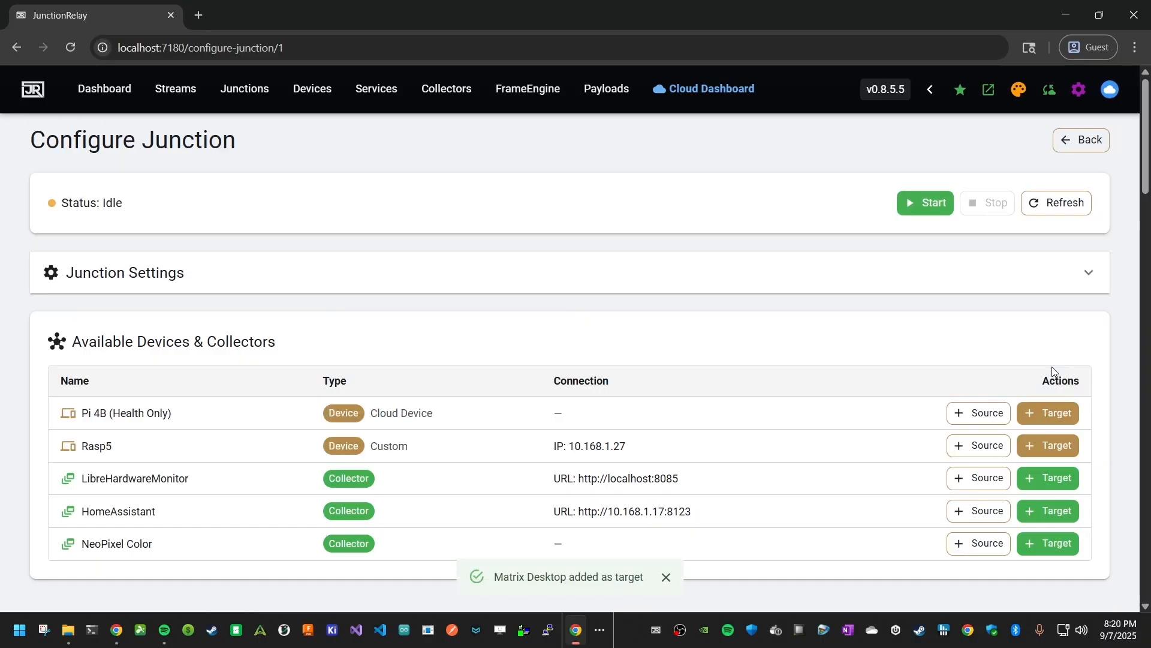
pyautogui.scroll(-5, 817, 344)
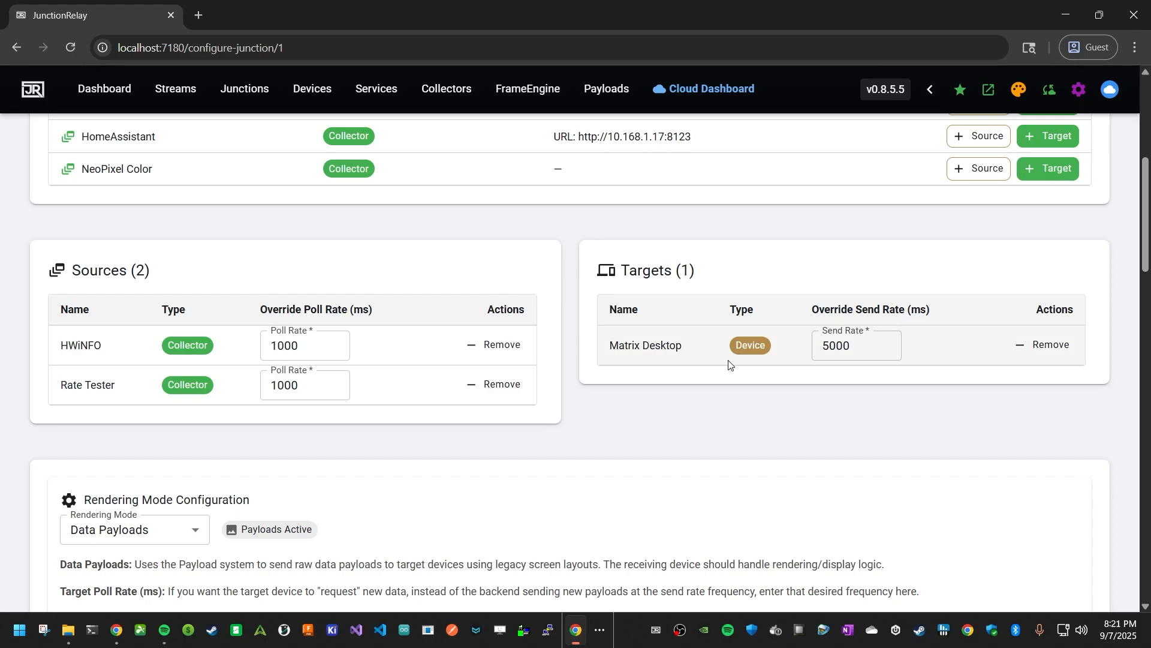
# - Set the Matrix Desktop target's send rate to 1000 ms
pyautogui.click(828, 351)
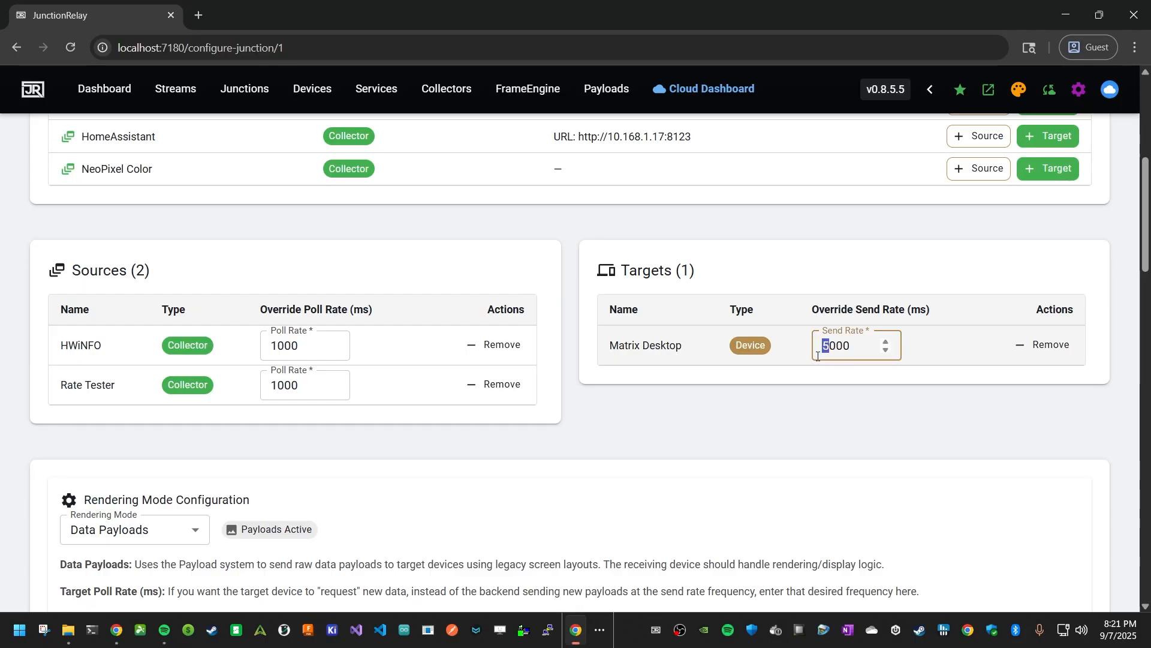
pyautogui.press('BackSpace')
pyautogui.write('1')
pyautogui.click(888, 415)
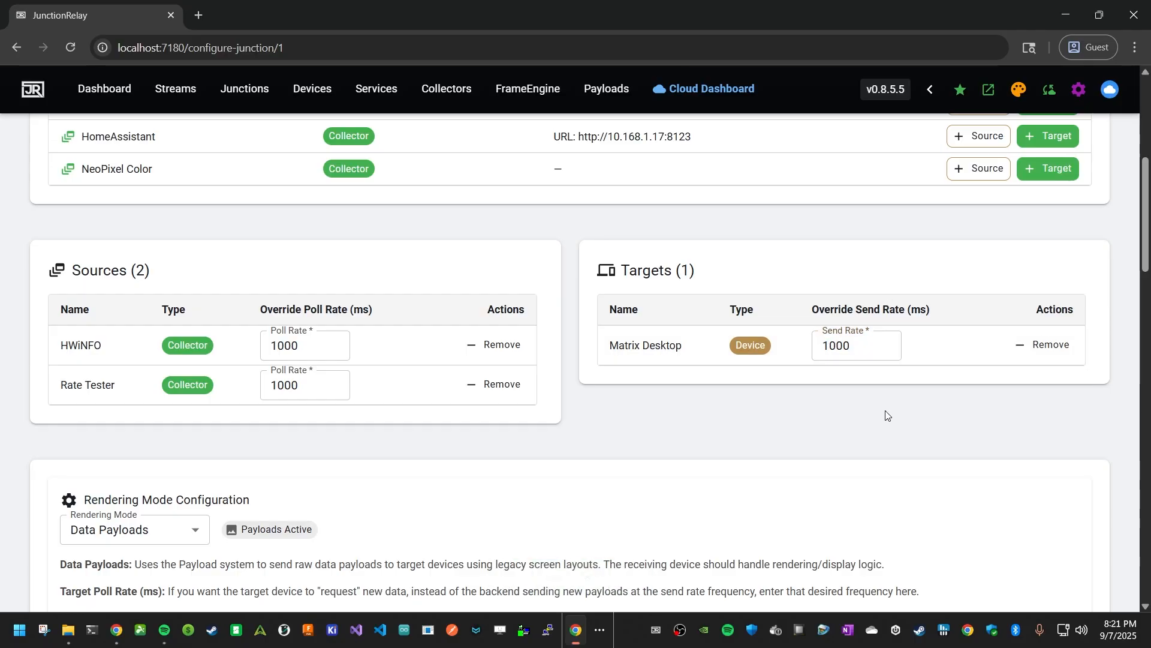
# - Review the junction's rendering mode options, keeping Data Payloads selected
pyautogui.scroll(-2, 579, 362)
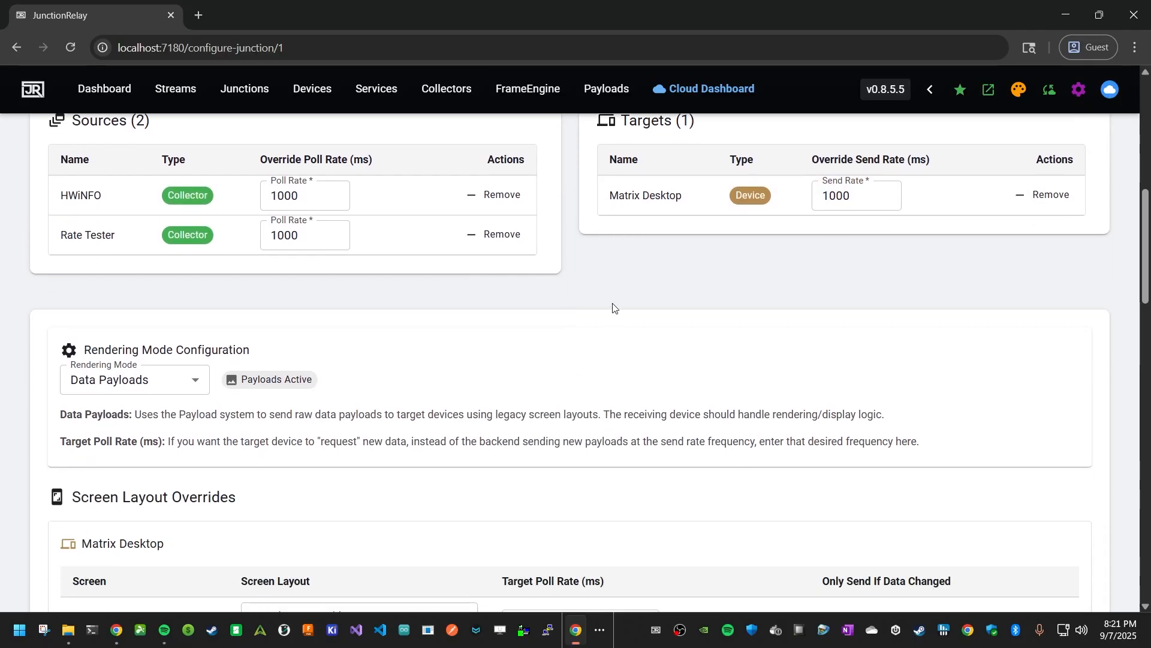
pyautogui.scroll(-1, 612, 300)
pyautogui.scroll(-1, 600, 281)
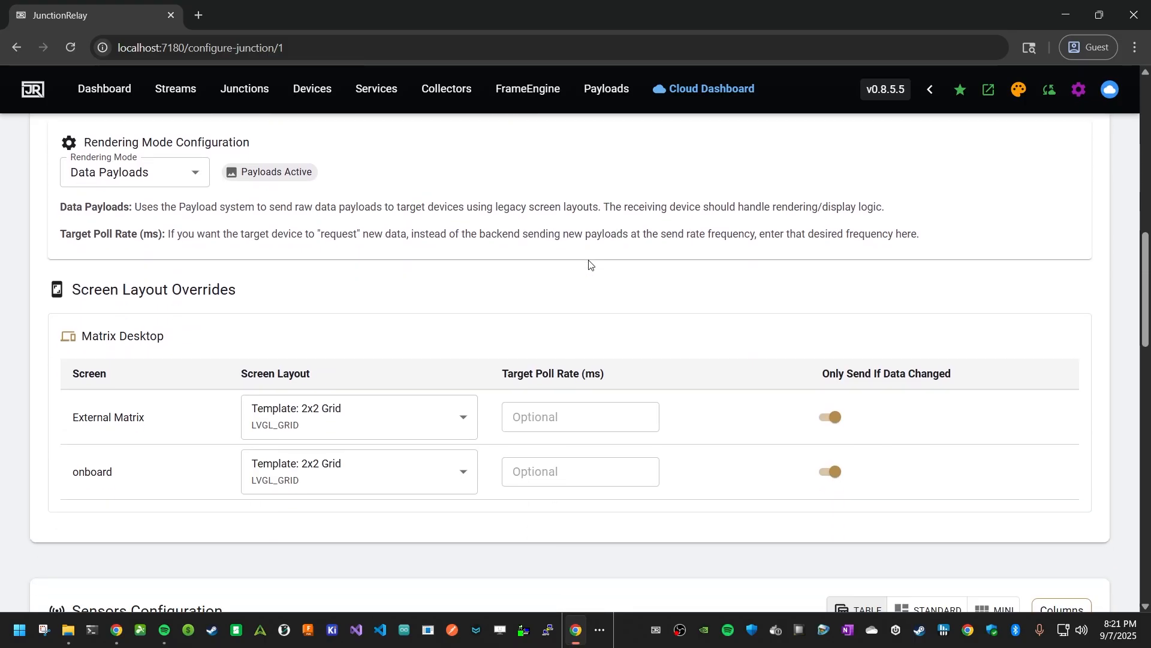
pyautogui.scroll(1, 594, 264)
pyautogui.scroll(-1, 599, 279)
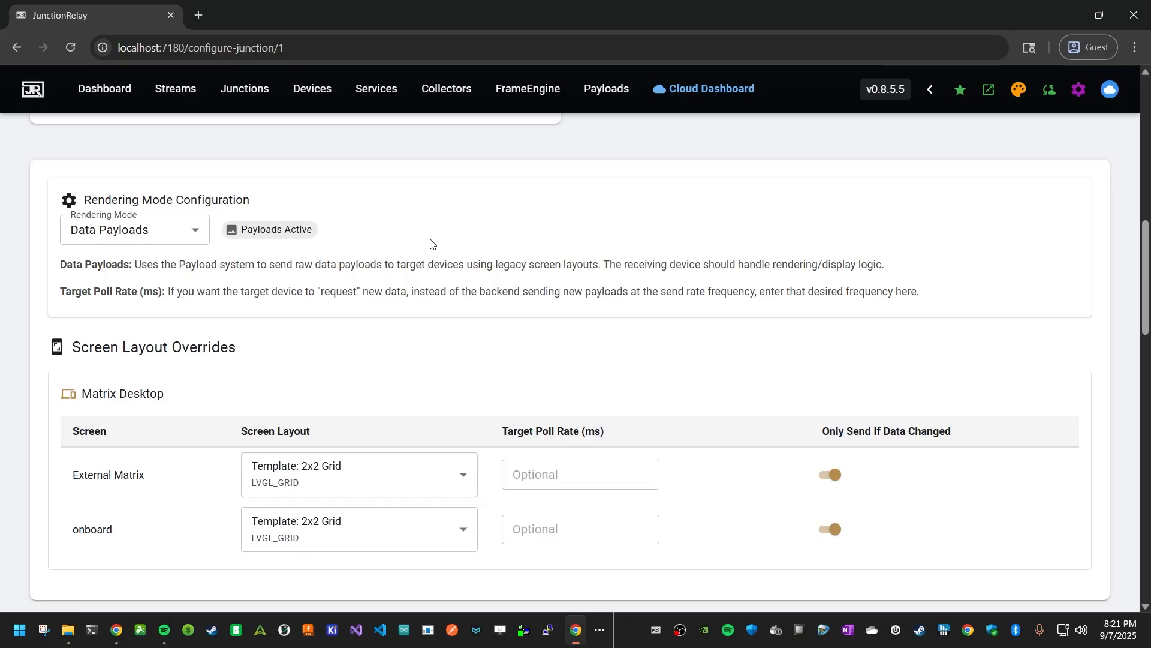
pyautogui.click(166, 233)
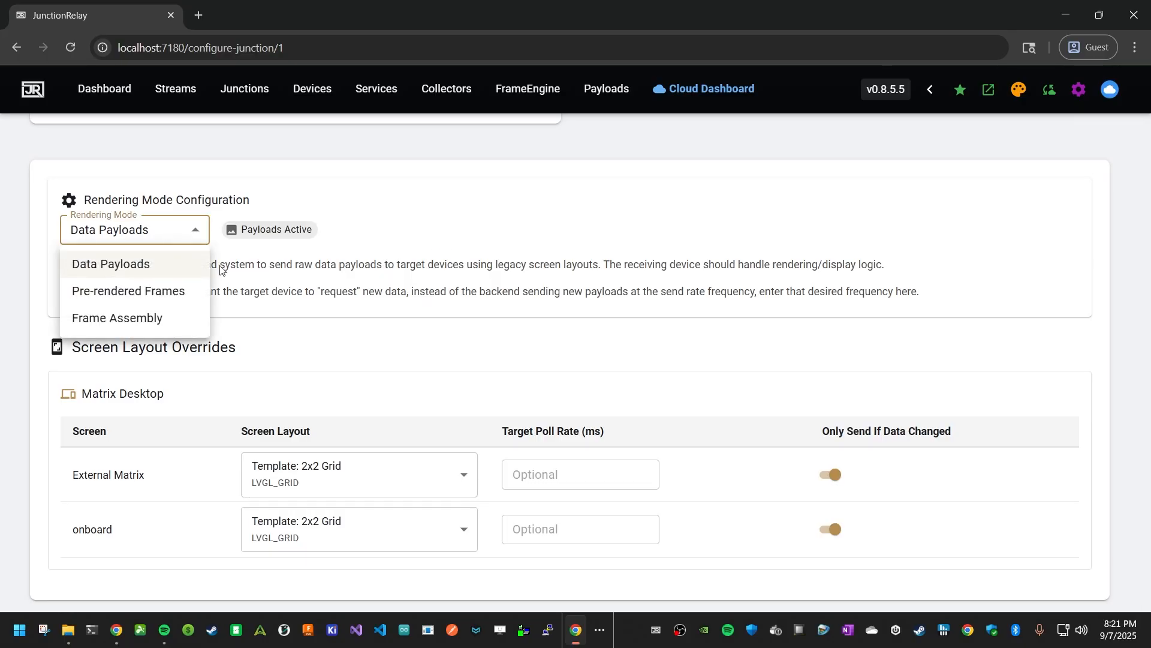
pyautogui.click(146, 266)
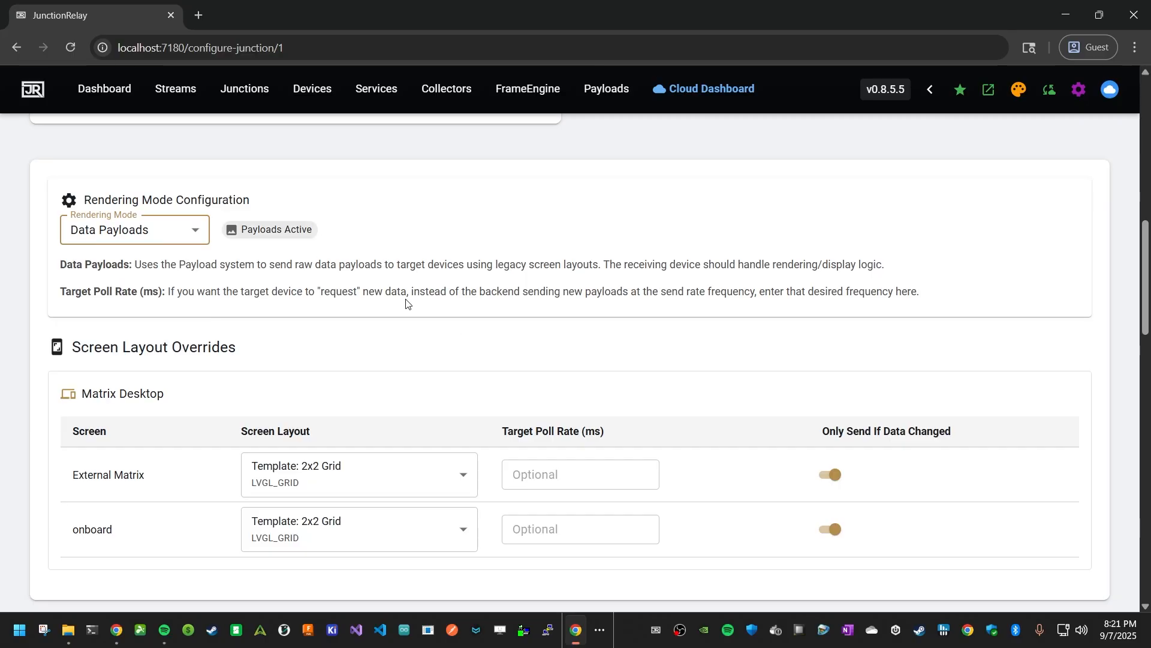
# - Set the External Matrix screen's layout to Template: Matrix Display for the Matrix Desktop device
pyautogui.scroll(-1, 352, 350)
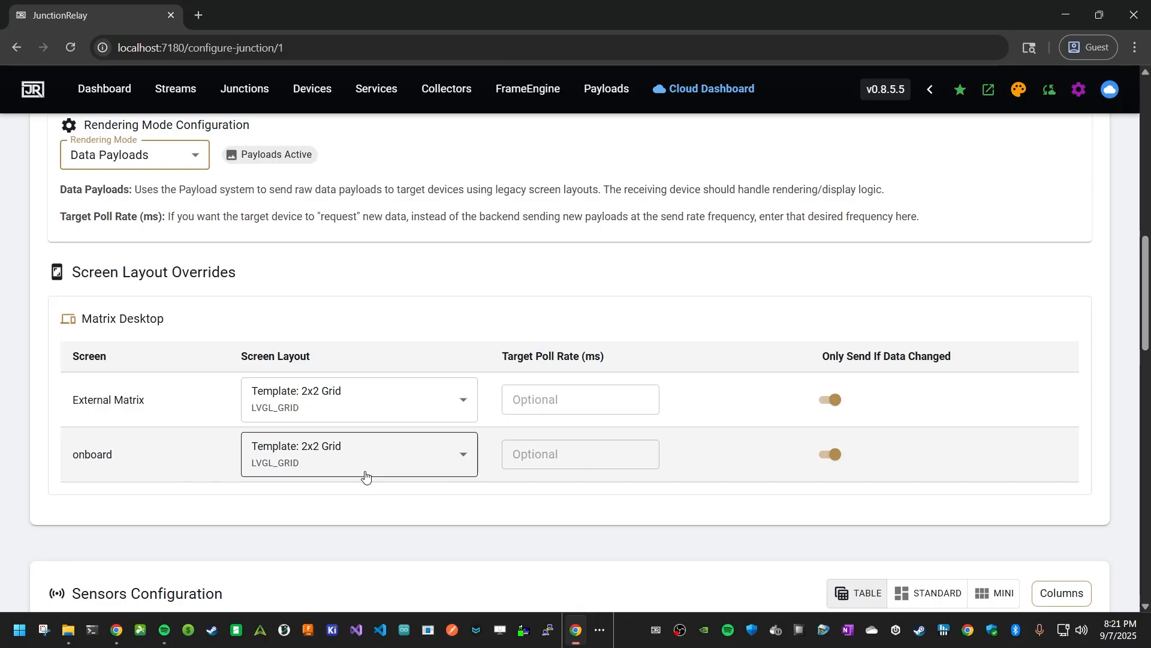
pyautogui.moveTo(162, 407); pyautogui.dragTo(75, 400)
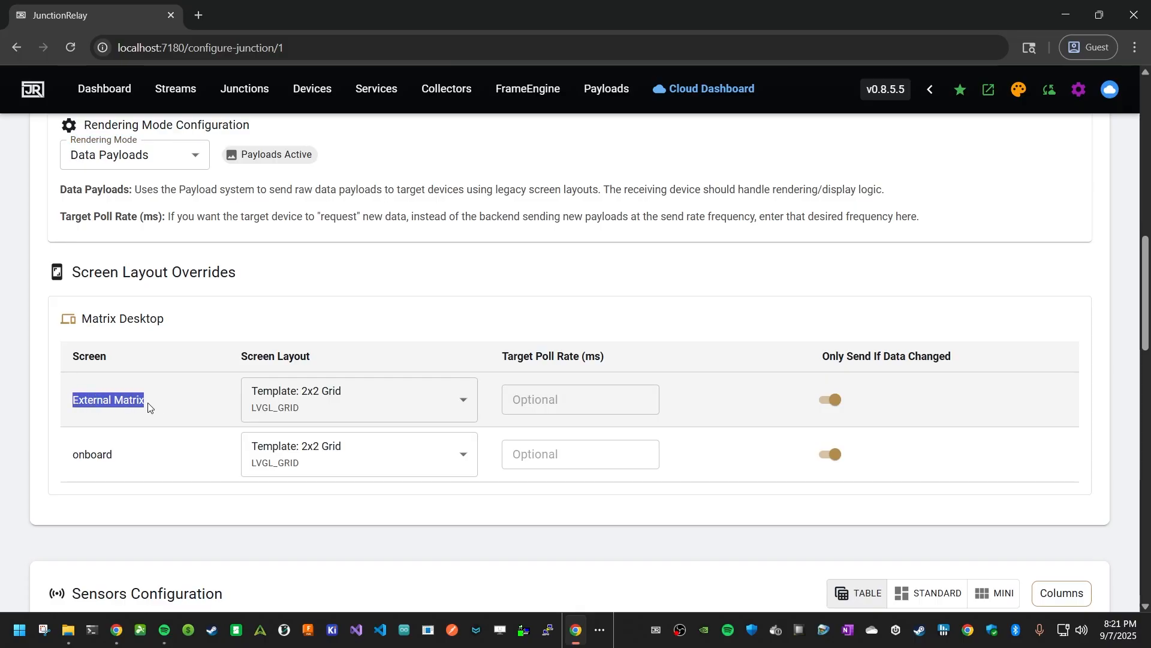
pyautogui.click(367, 399)
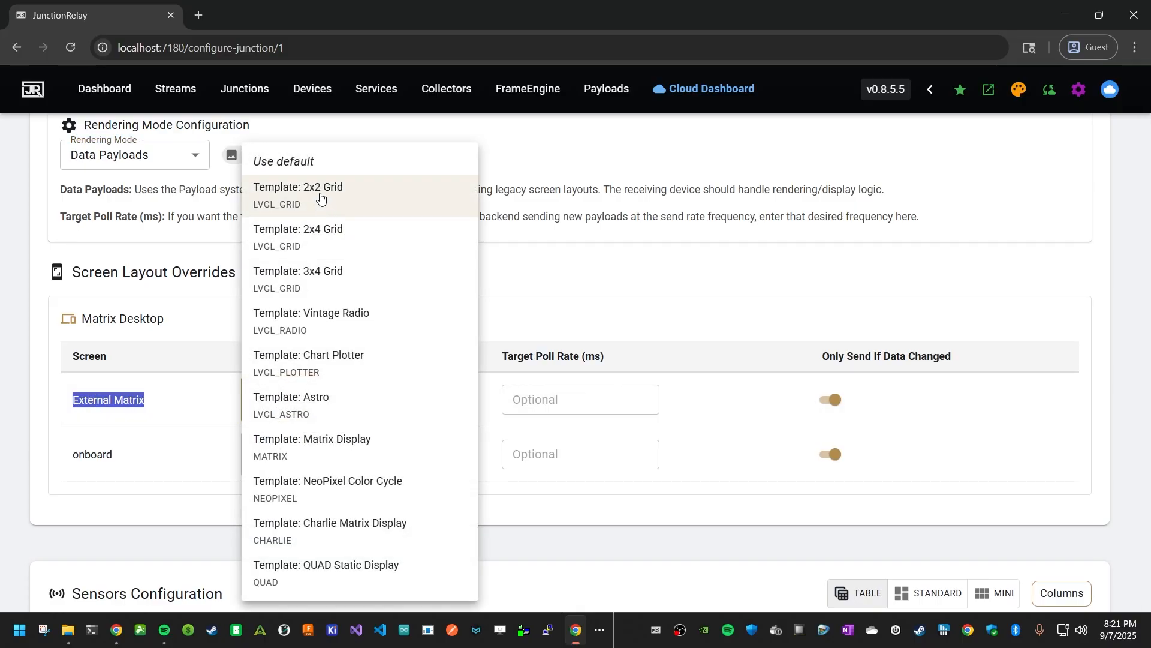
pyautogui.click(345, 445)
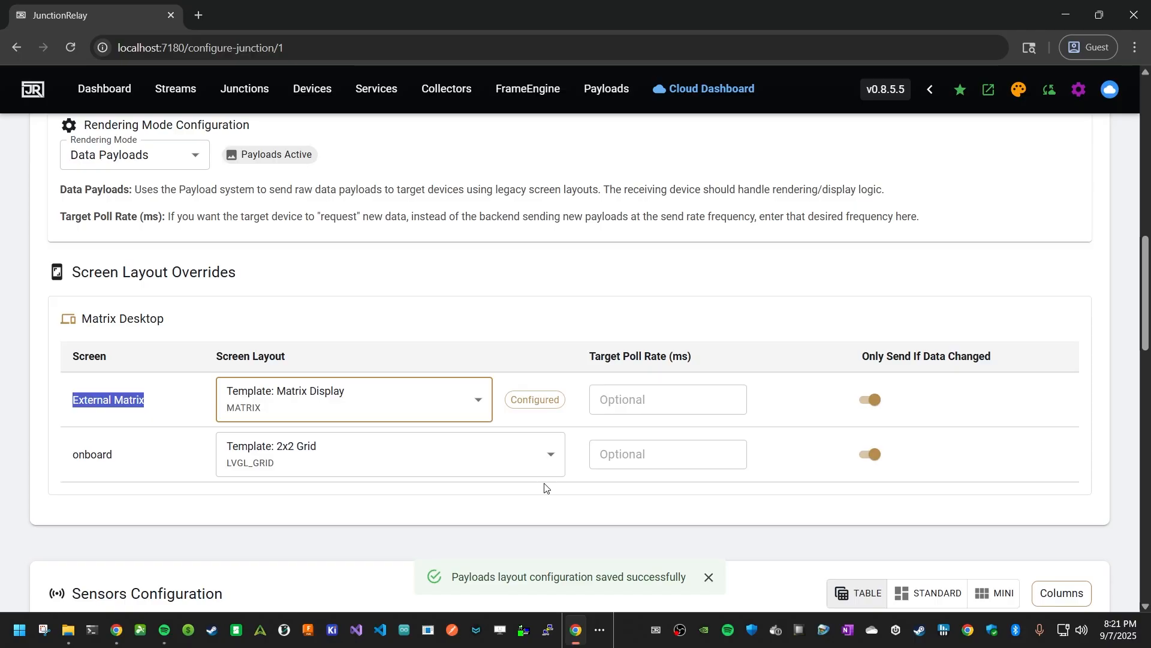
# - Open the Template: Matrix Display payload layout from the payloads list
pyautogui.scroll(7, 538, 468)
pyautogui.scroll(6, 537, 456)
pyautogui.click(589, 93)
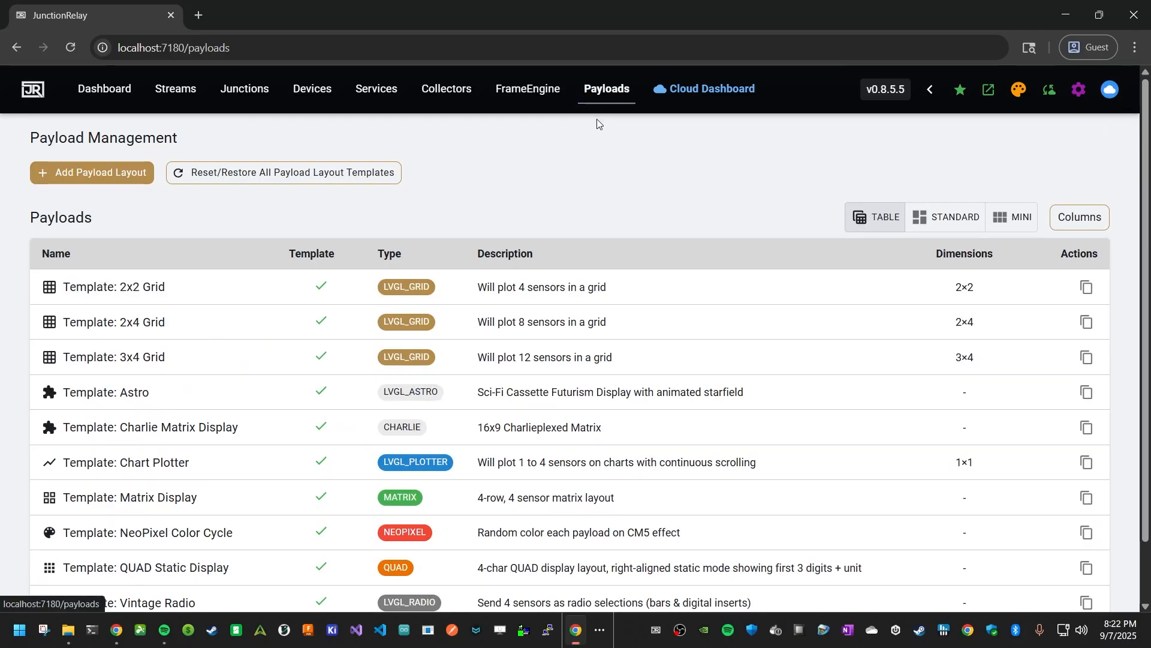
pyautogui.scroll(-2, 594, 161)
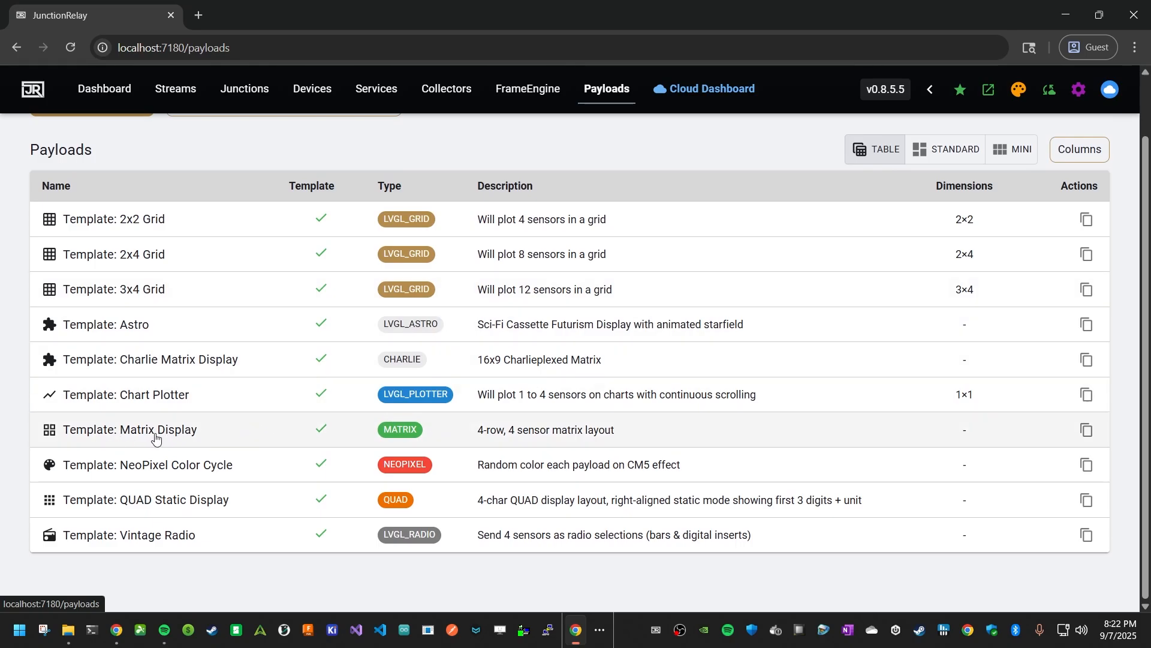
pyautogui.click(183, 437)
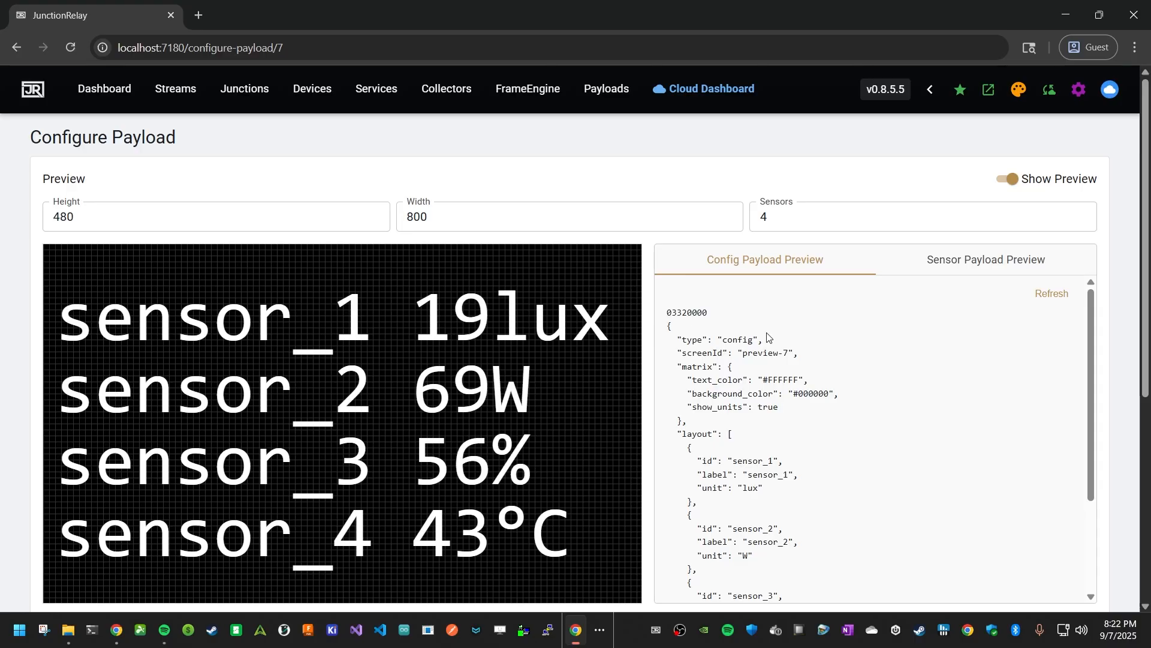
# - Examine the Matrix Display template's config payload and sensor payload previews
pyautogui.moveTo(671, 309); pyautogui.dragTo(757, 556)
pyautogui.click(773, 431)
pyautogui.click(930, 264)
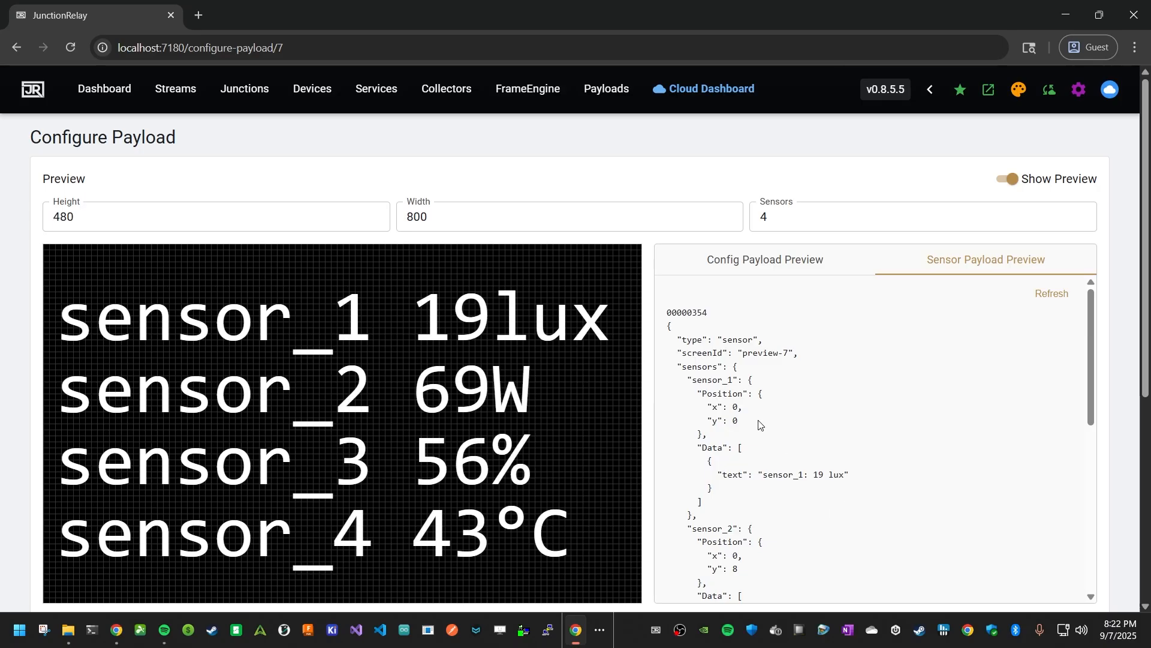
pyautogui.moveTo(752, 424); pyautogui.dragTo(661, 397)
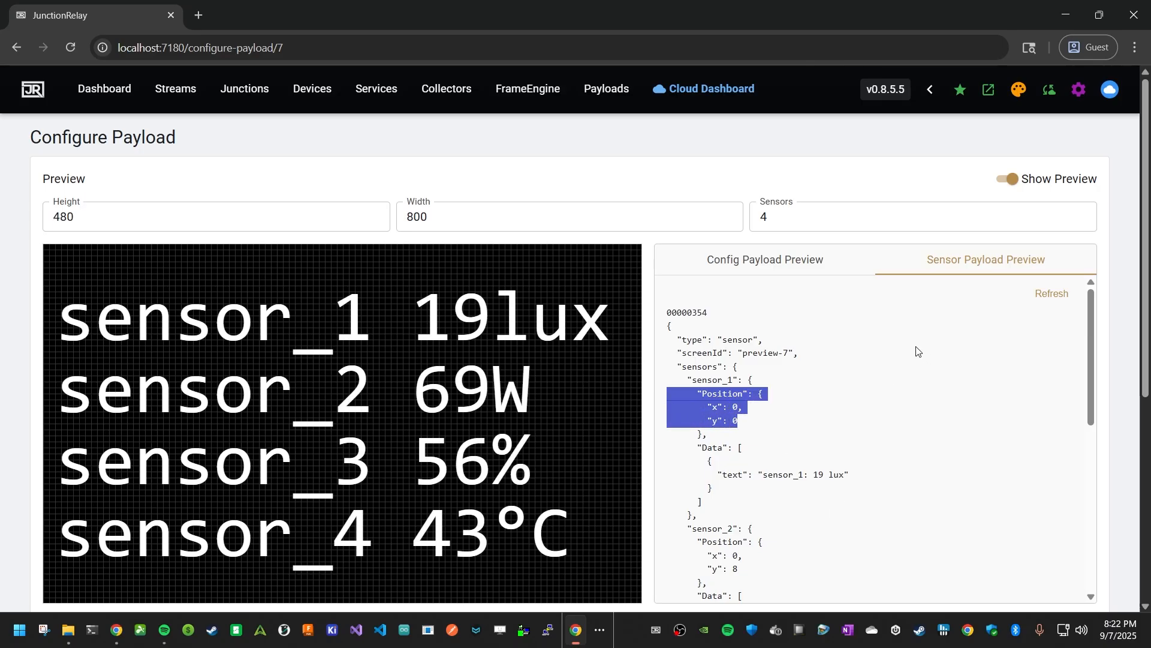
pyautogui.click(871, 368)
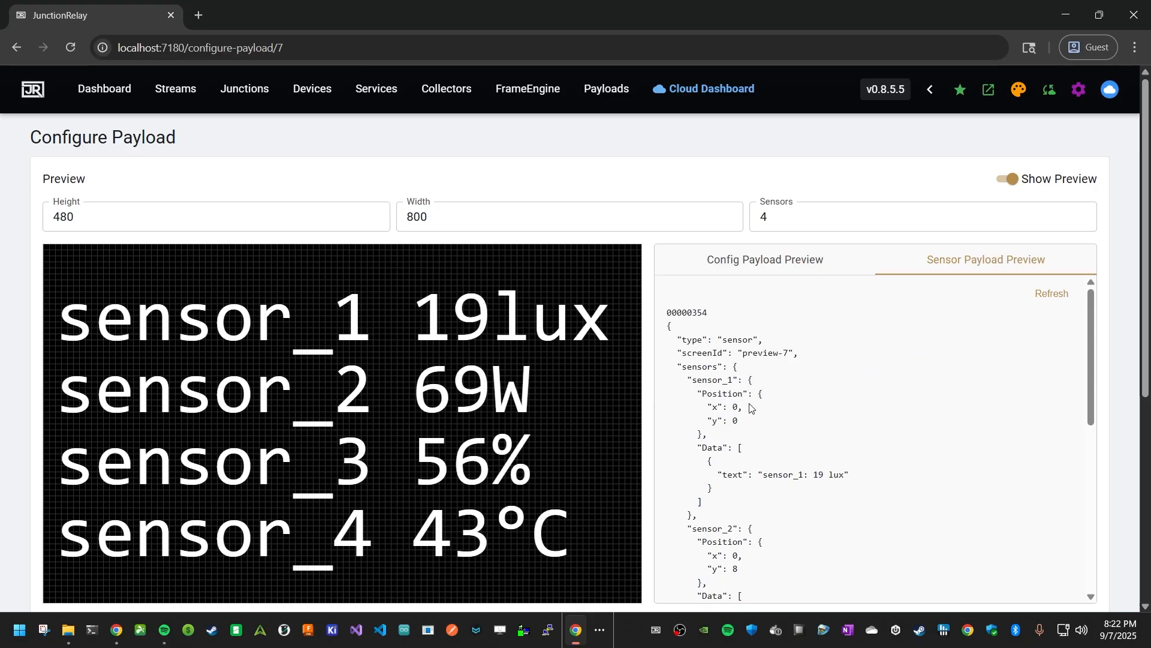
pyautogui.scroll(-1, 759, 408)
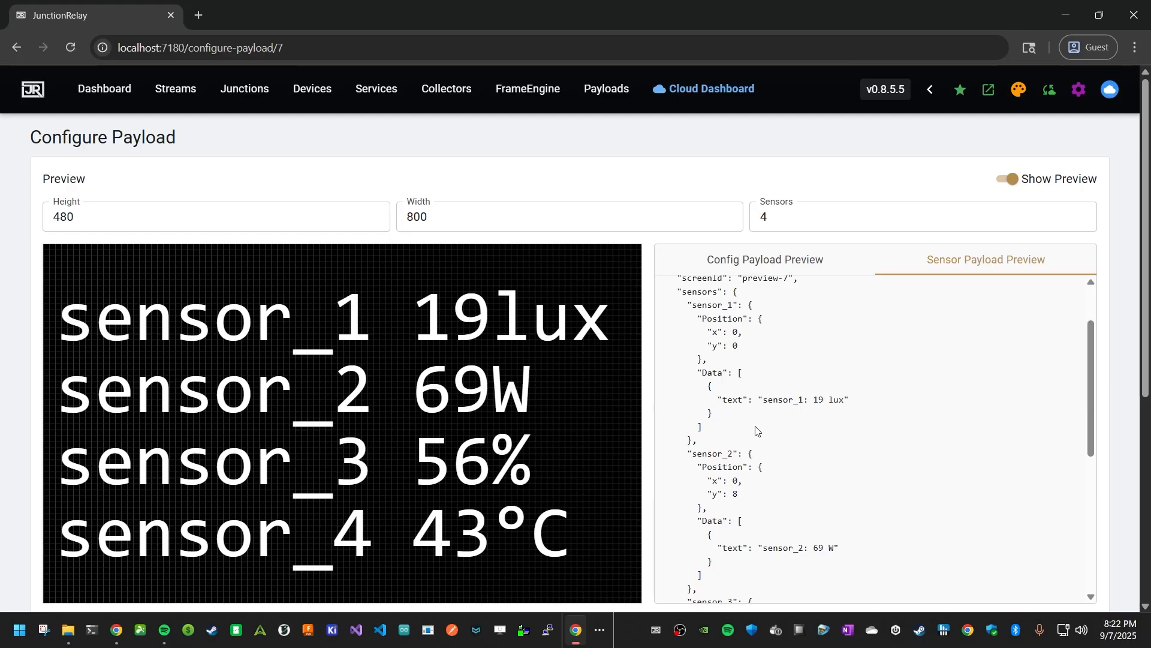
pyautogui.scroll(-1, 771, 417)
pyautogui.scroll(-8, 772, 417)
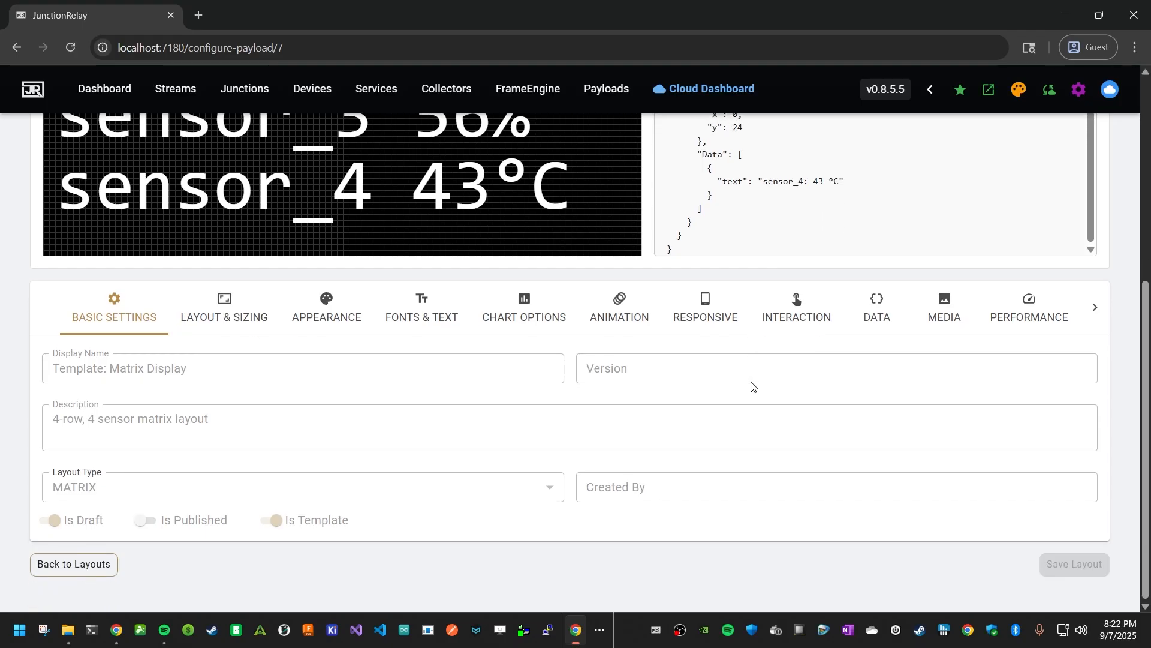
pyautogui.scroll(5, 749, 387)
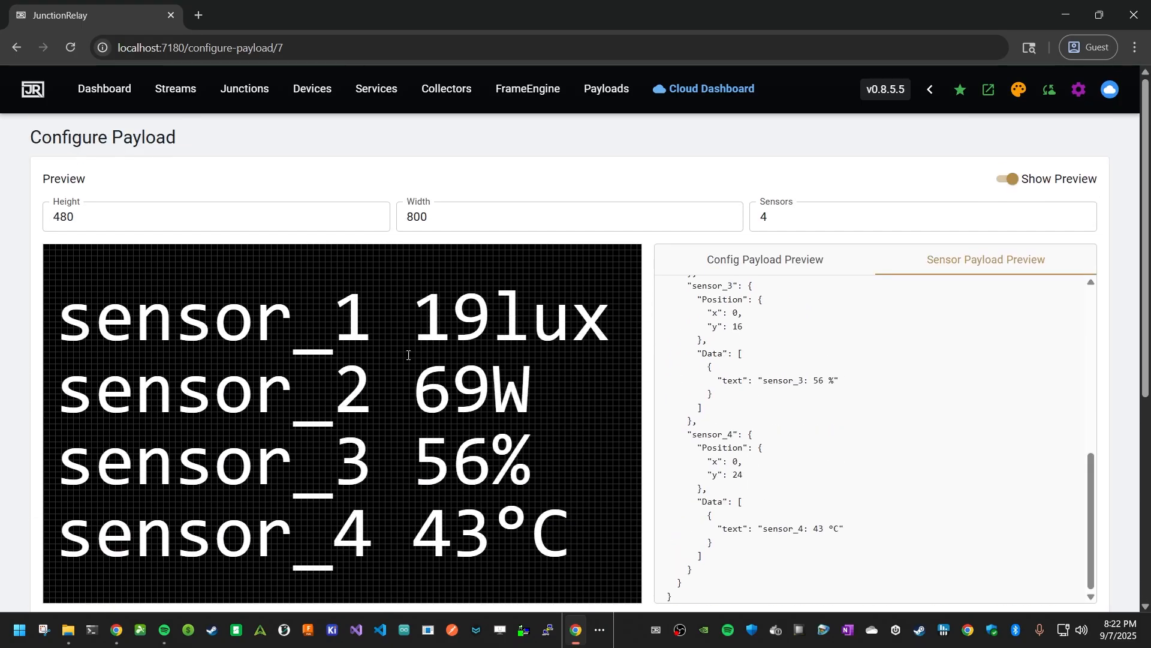
pyautogui.scroll(-5, 408, 355)
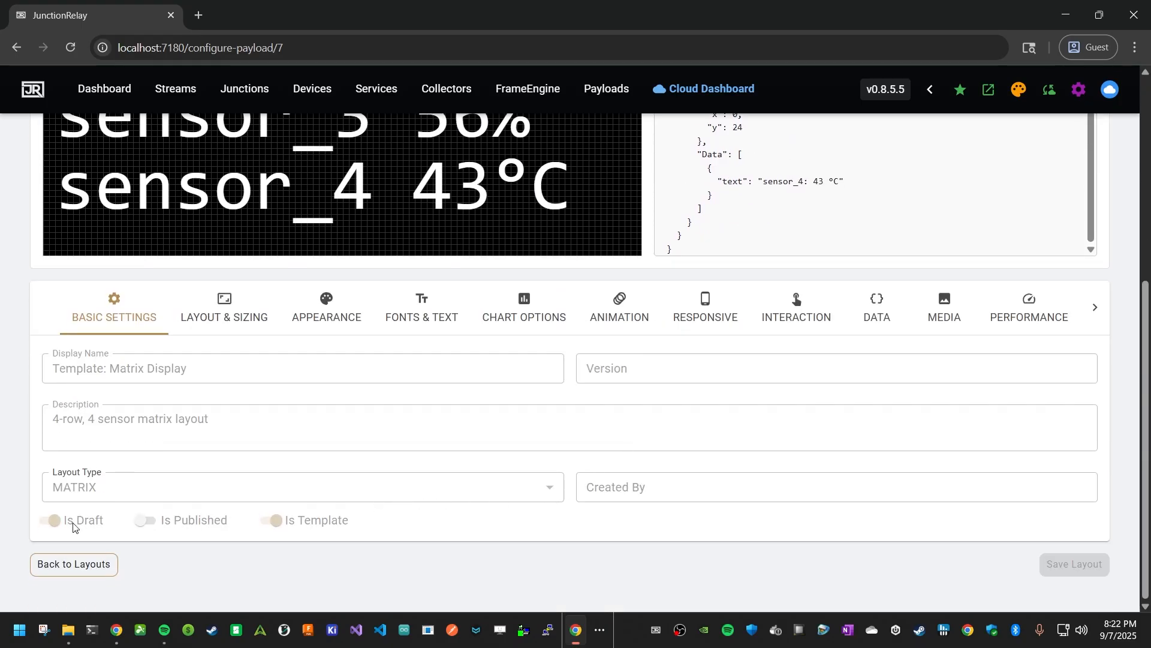
pyautogui.scroll(5, 412, 406)
# - Clone the Template: Matrix Display payload layout in the payloads list
pyautogui.click(597, 91)
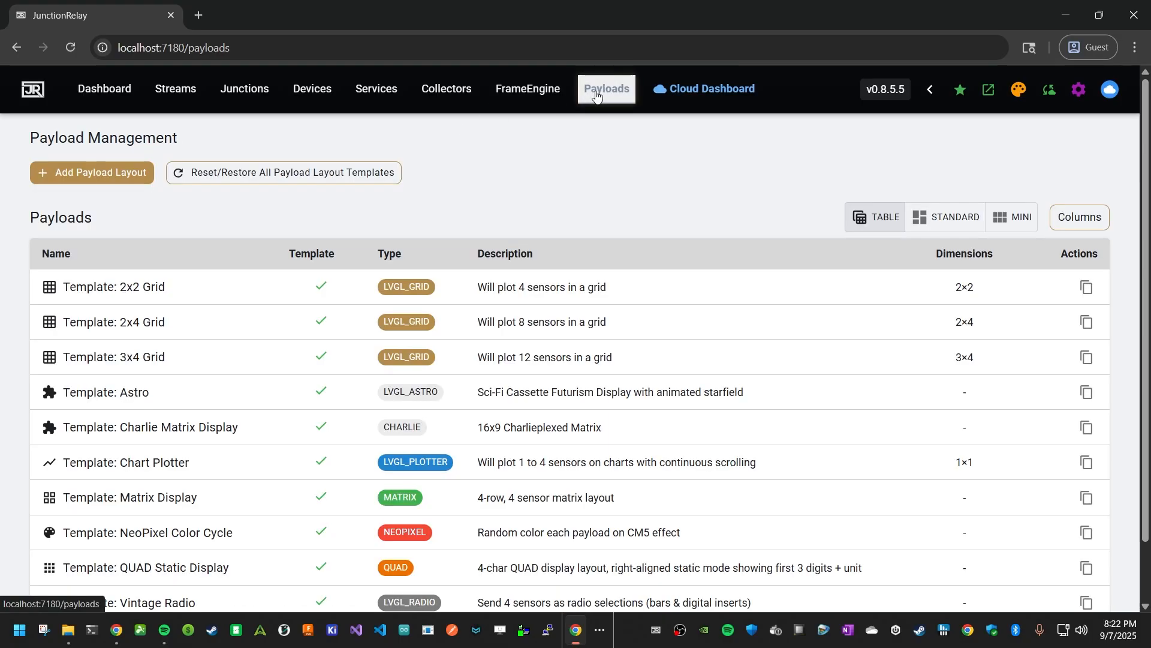
pyautogui.scroll(-2, 473, 419)
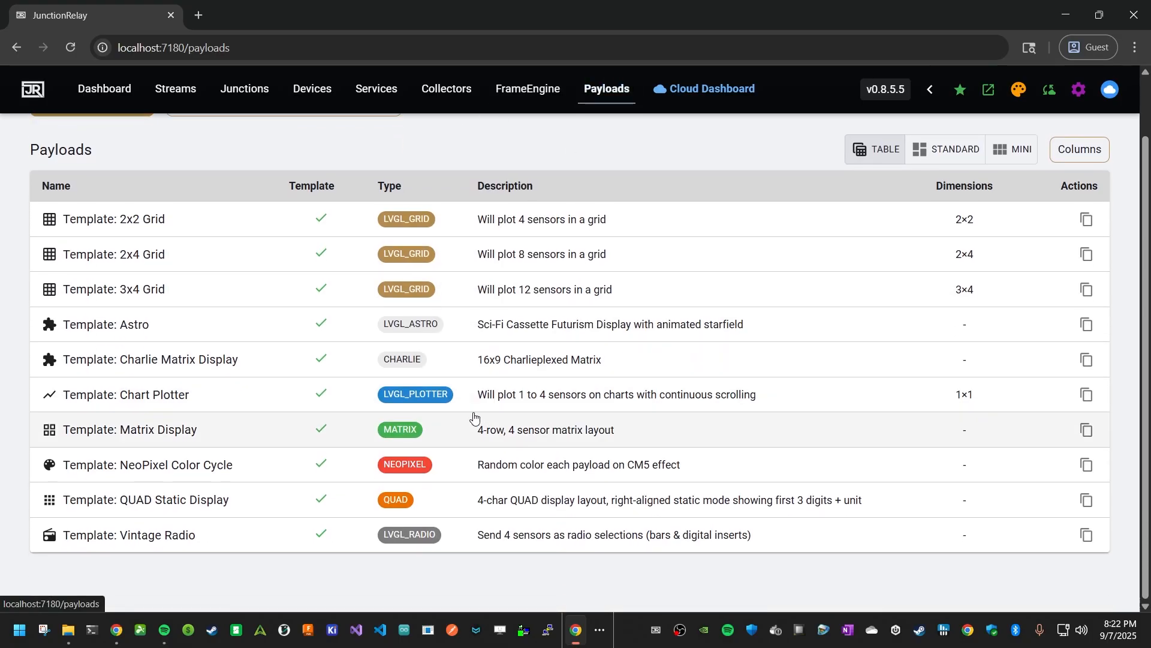
pyautogui.click(1088, 432)
# - Return to the WebSocket Junction - Matrix configuration and review its screen layout overrides
pyautogui.scroll(-2, 437, 360)
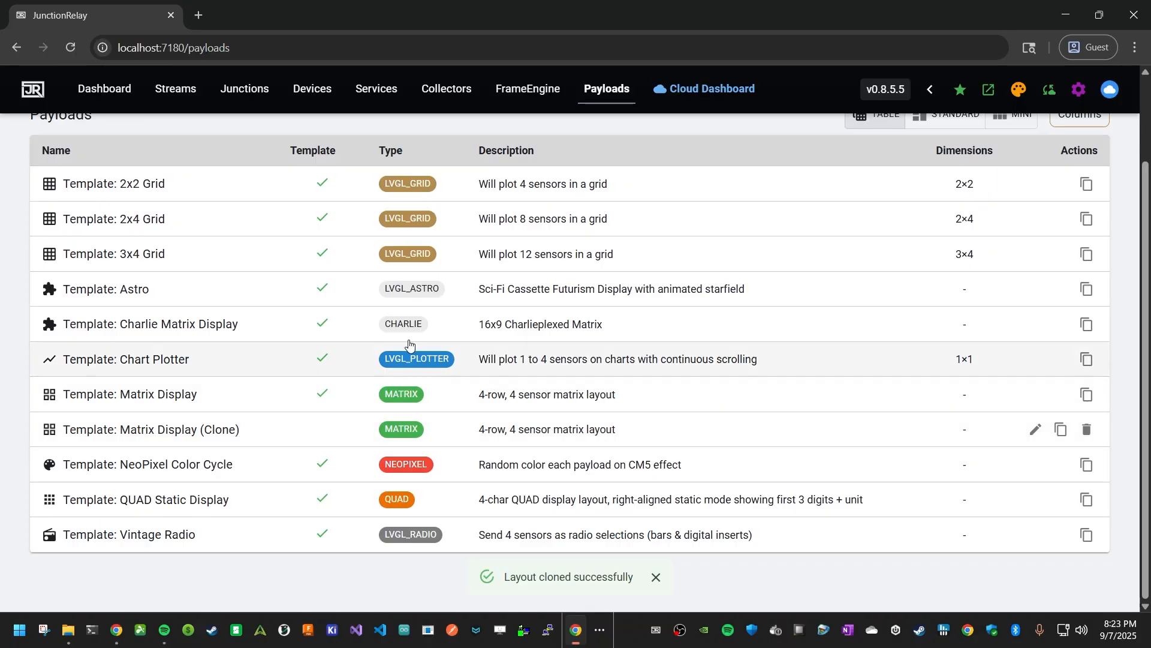
pyautogui.scroll(2, 420, 336)
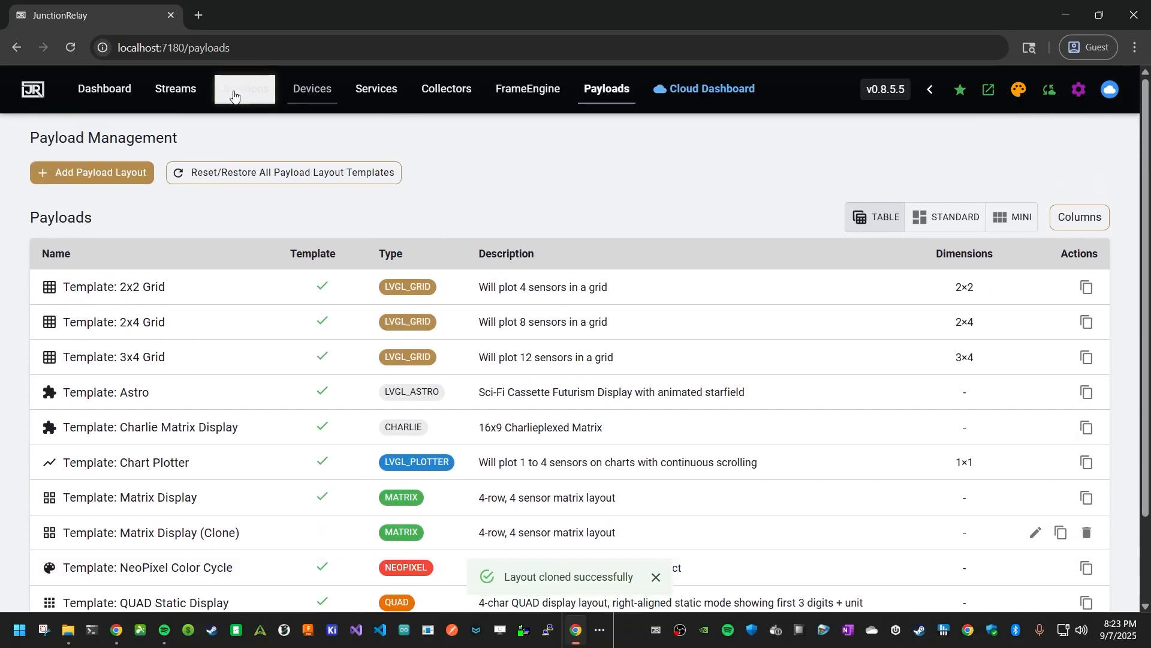
pyautogui.click(234, 95)
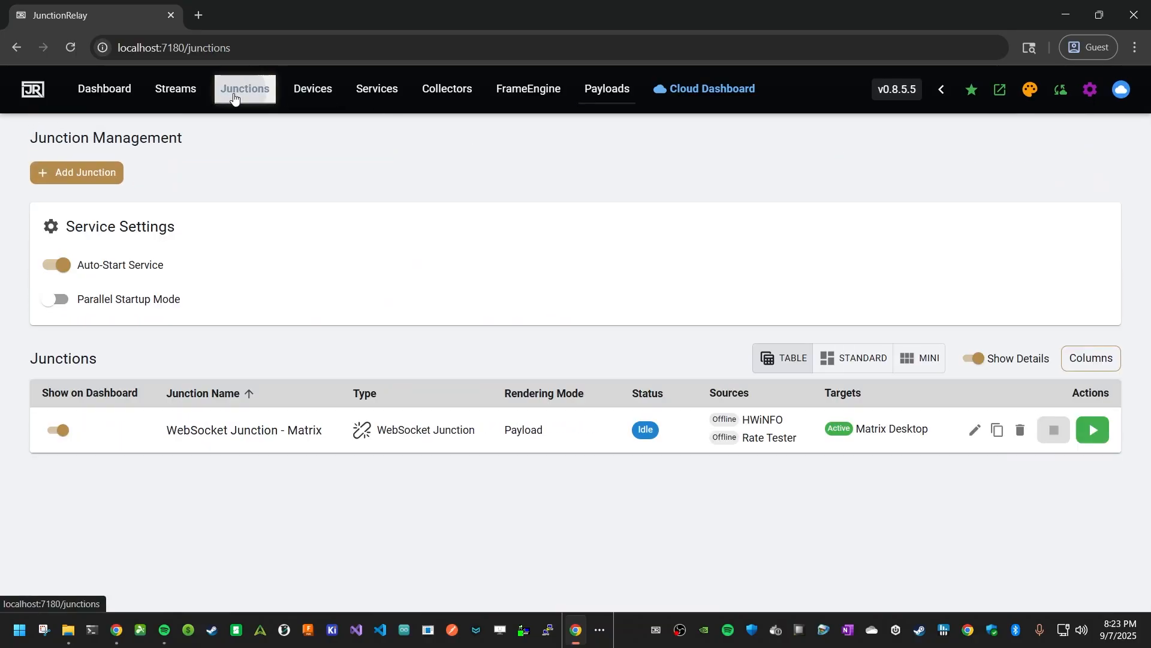
pyautogui.click(244, 440)
pyautogui.scroll(-10, 416, 331)
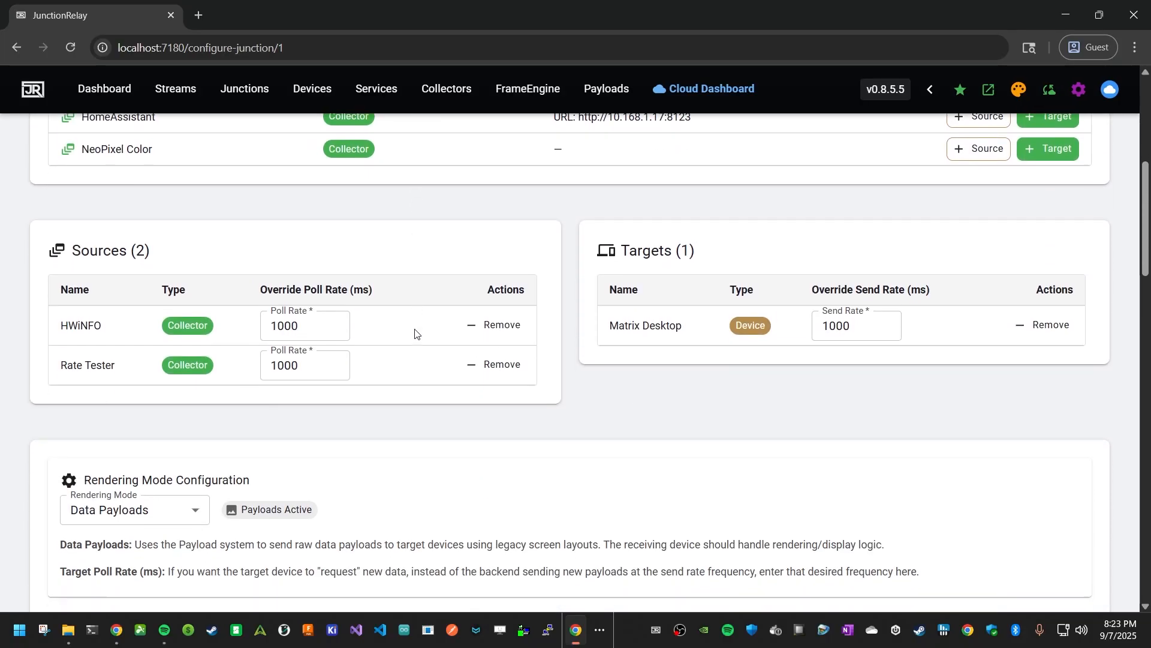
pyautogui.scroll(-1, 420, 337)
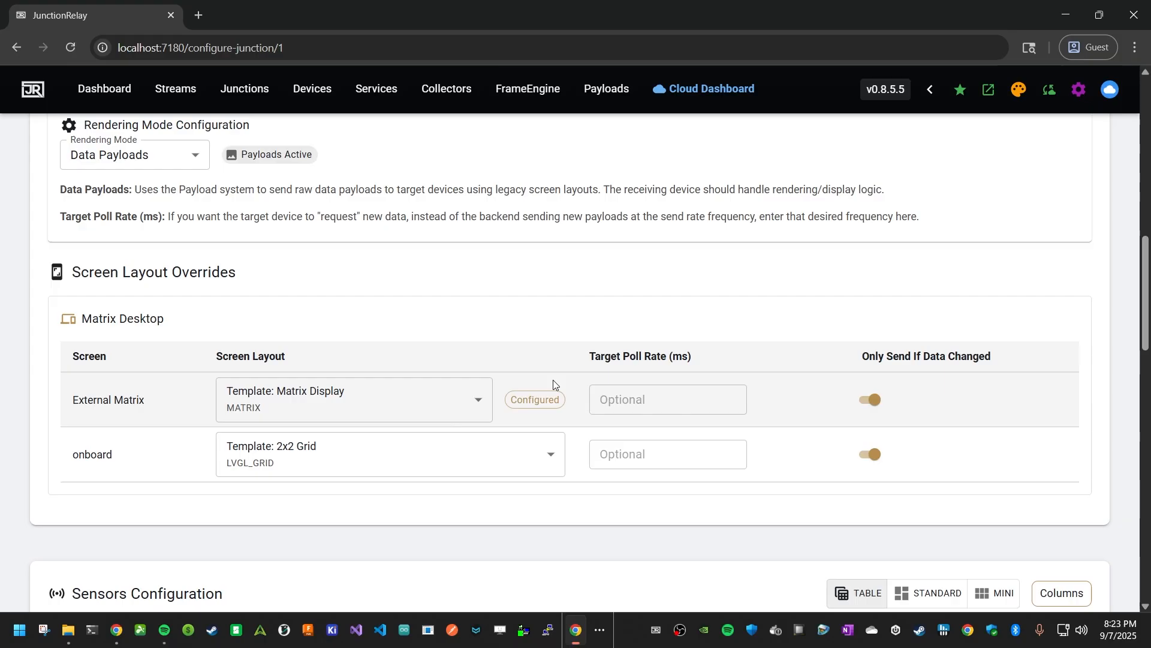
pyautogui.scroll(7, 746, 359)
pyautogui.scroll(-13, 657, 394)
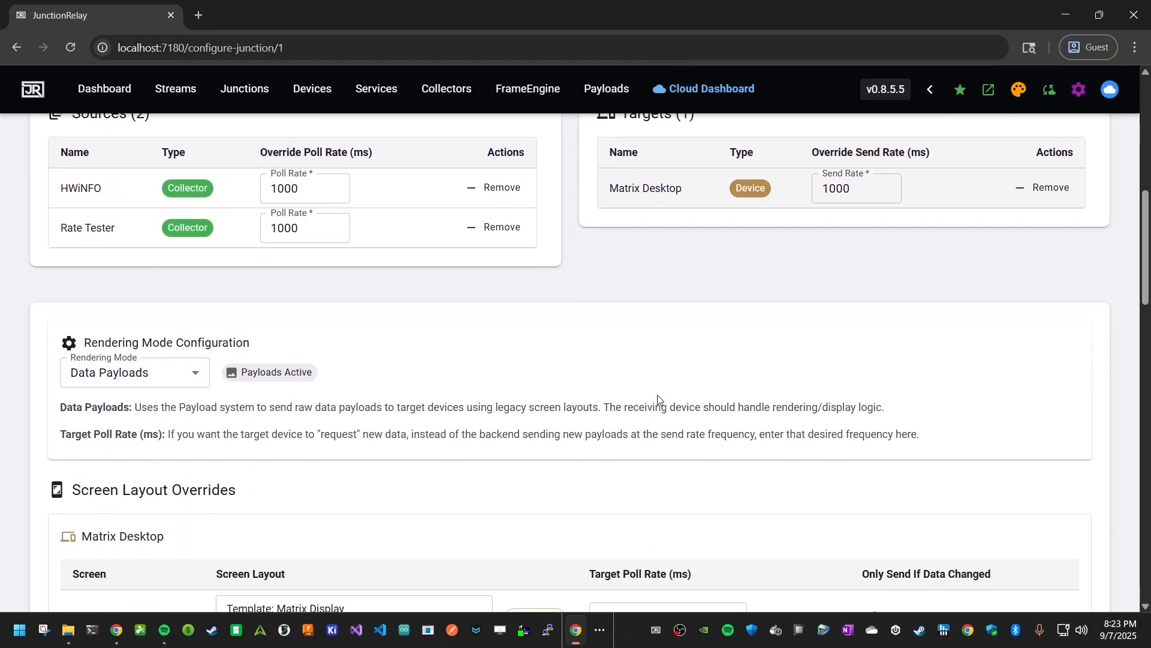
pyautogui.scroll(-2, 588, 374)
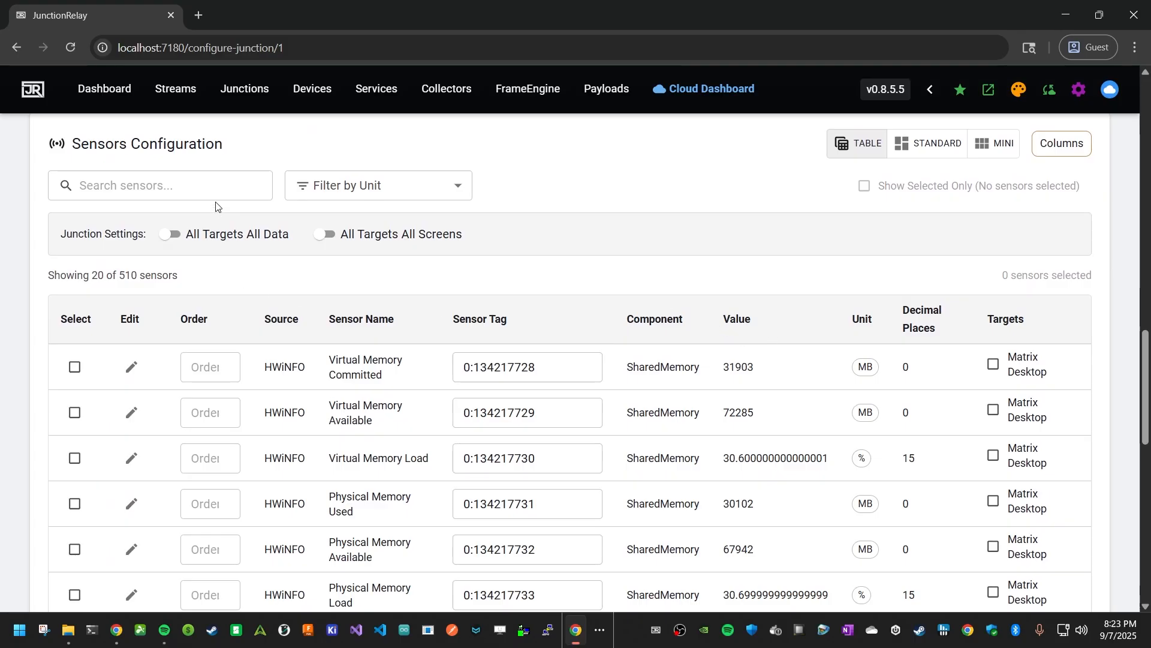
# - Explore the sensors unit filter and the table, standard and mini sensor views
pyautogui.click(203, 179)
pyautogui.click(365, 185)
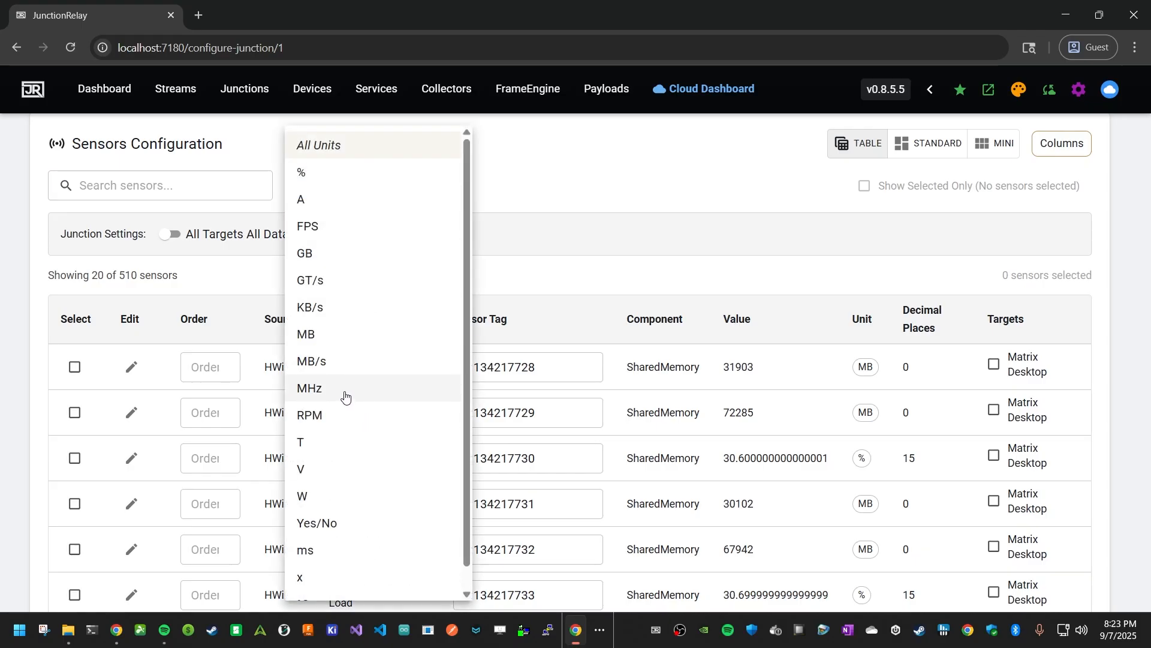
pyautogui.click(548, 185)
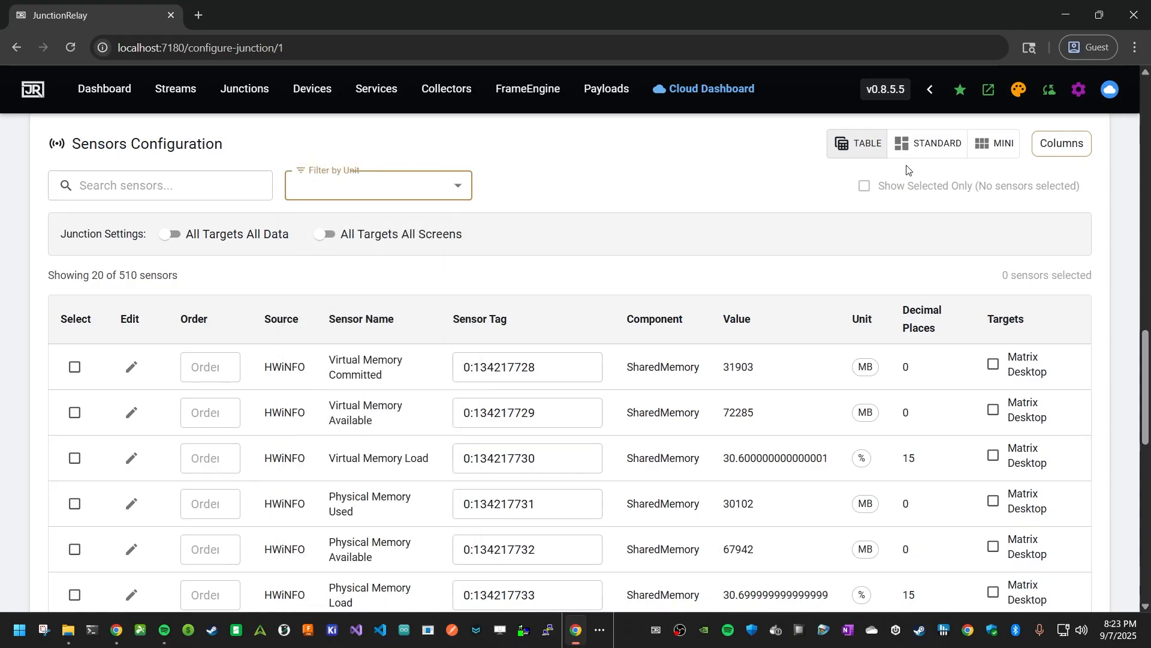
pyautogui.click(923, 145)
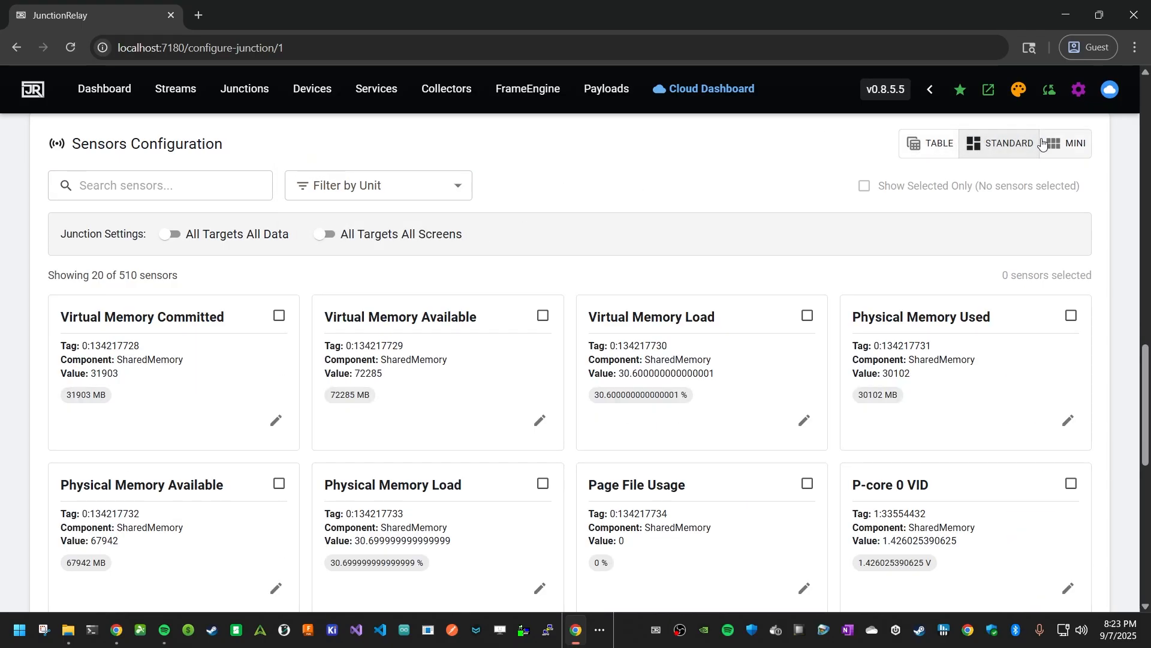
pyautogui.click(1043, 144)
pyautogui.click(985, 146)
pyautogui.click(936, 145)
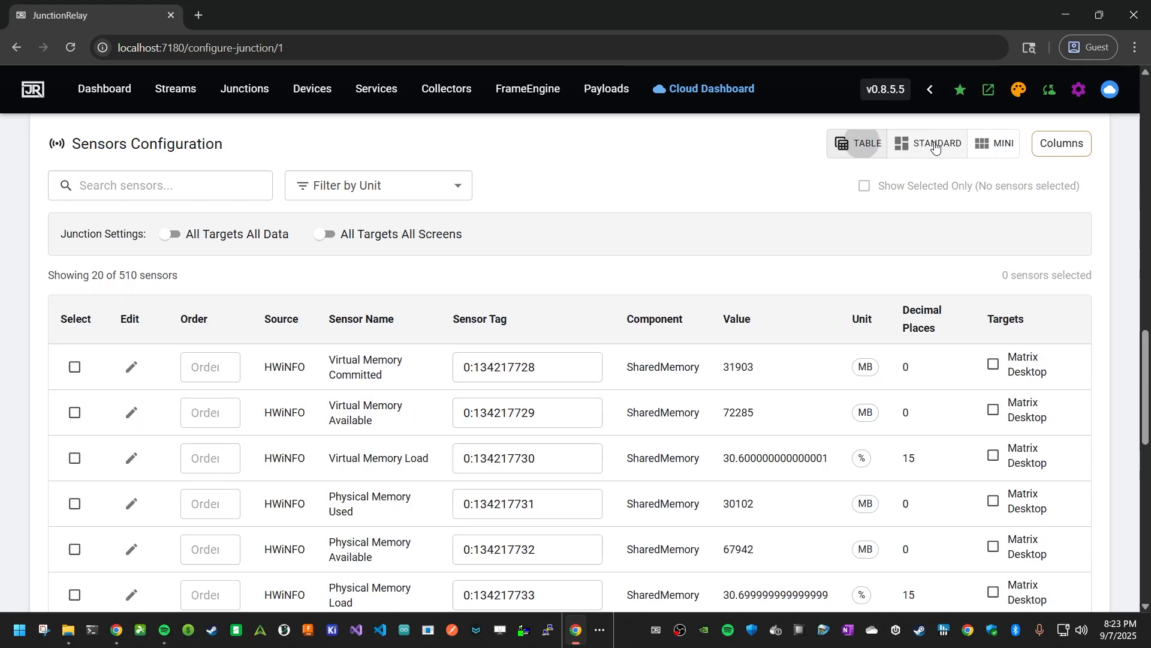
# - Search the junction's sensors for cpu
pyautogui.click(200, 189)
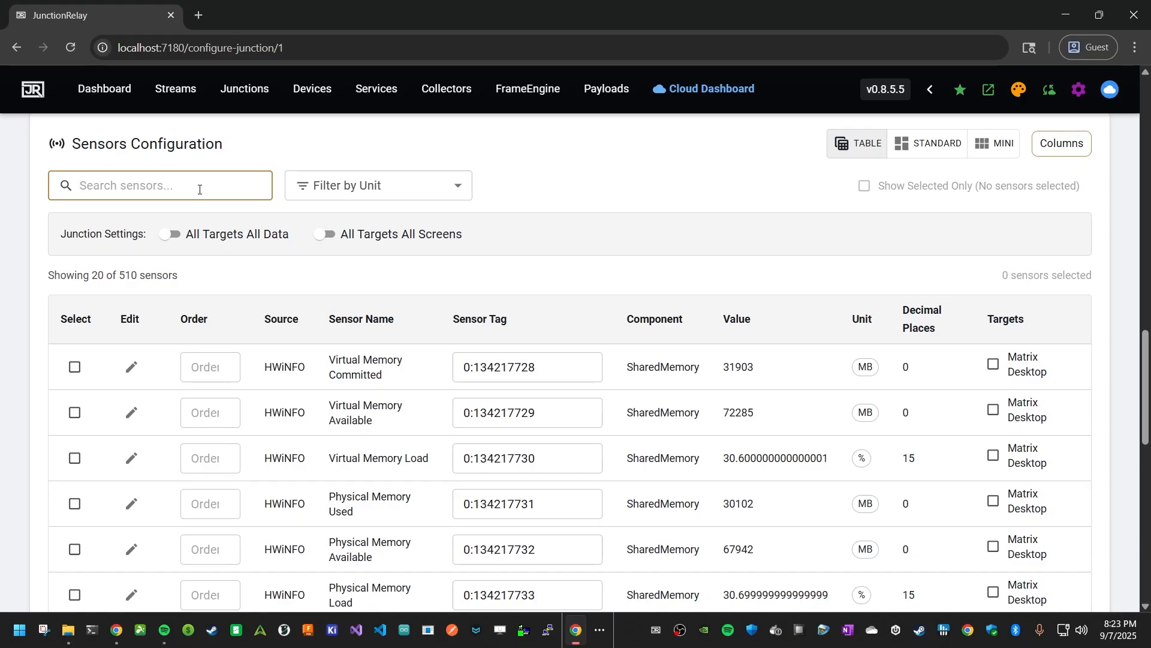
pyautogui.write('cpu')
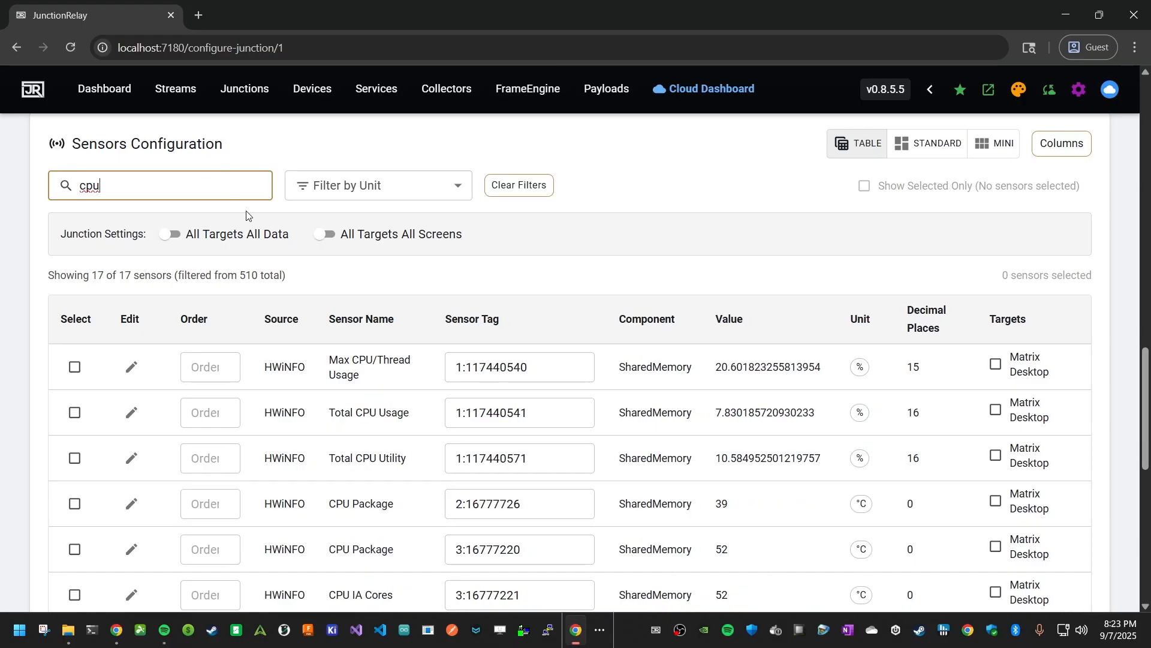
pyautogui.scroll(-1, 358, 341)
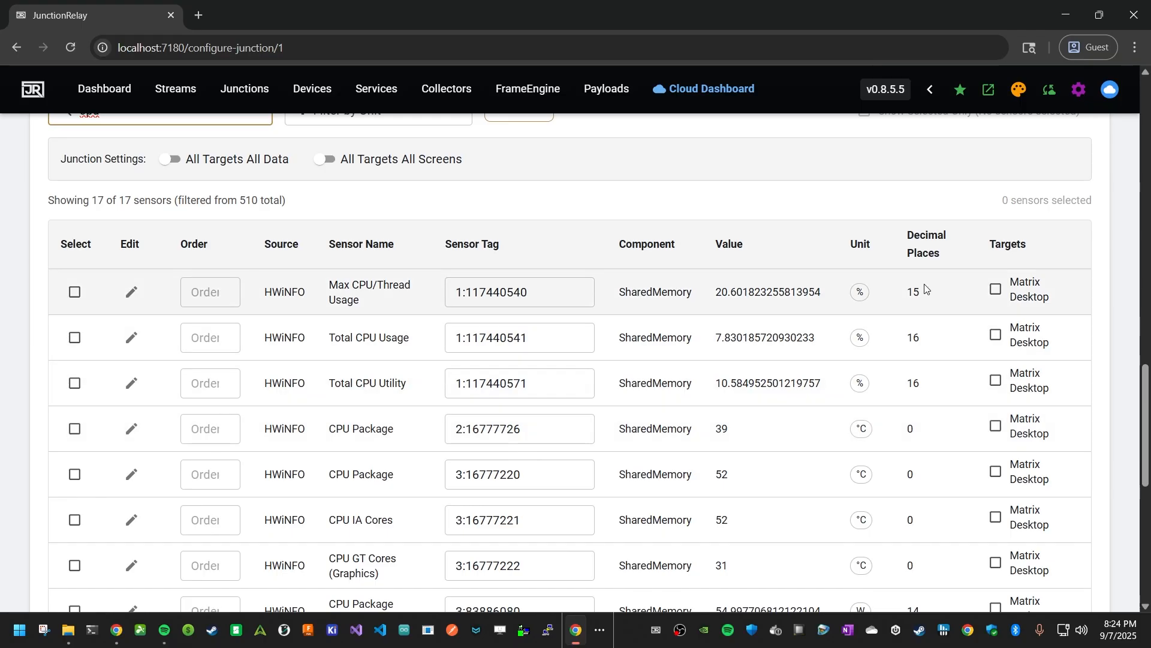
# - Target the CPU Package sensor (tag 2:16777726) to Matrix Desktop and select it
pyautogui.scroll(-3, 702, 437)
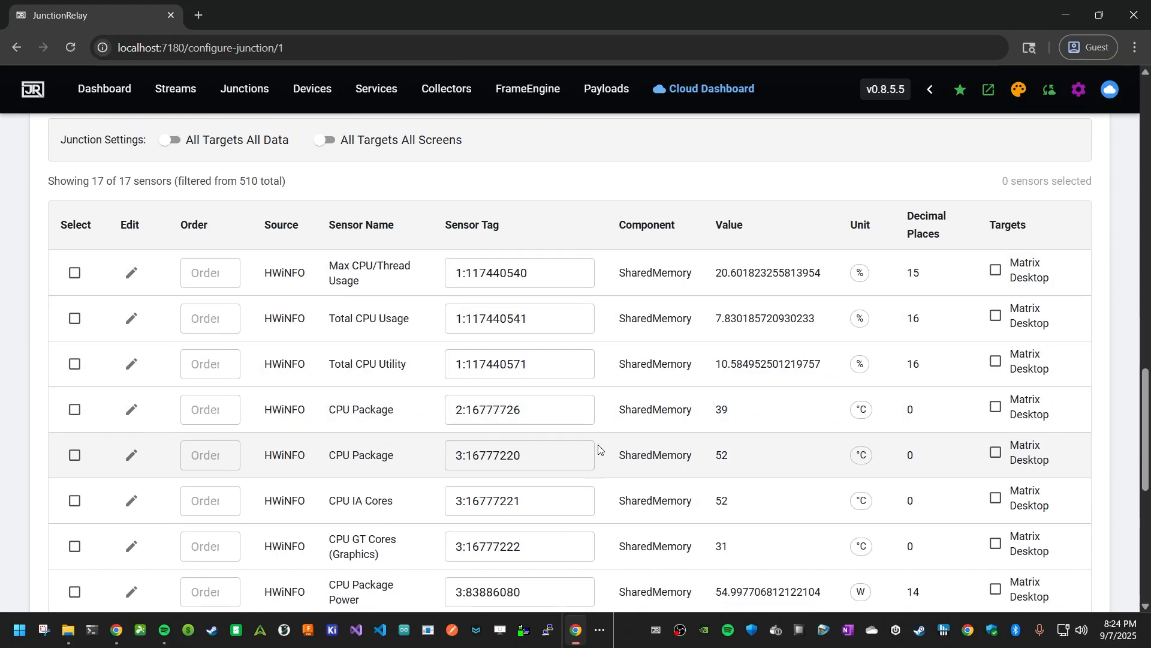
pyautogui.scroll(3, 713, 437)
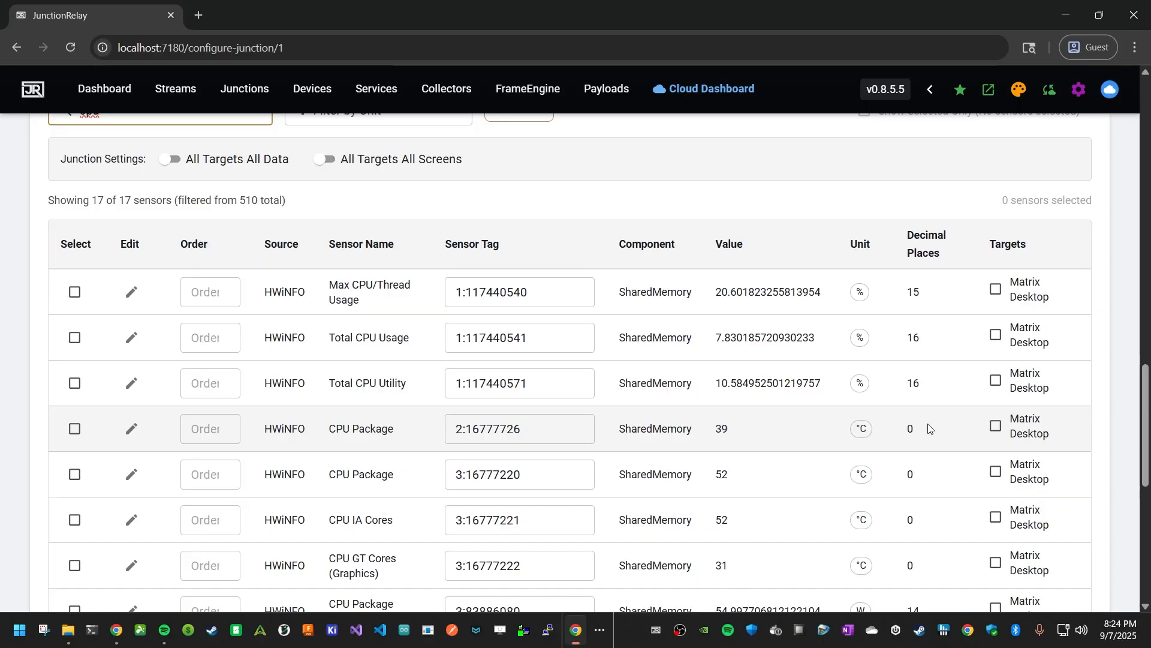
pyautogui.click(995, 426)
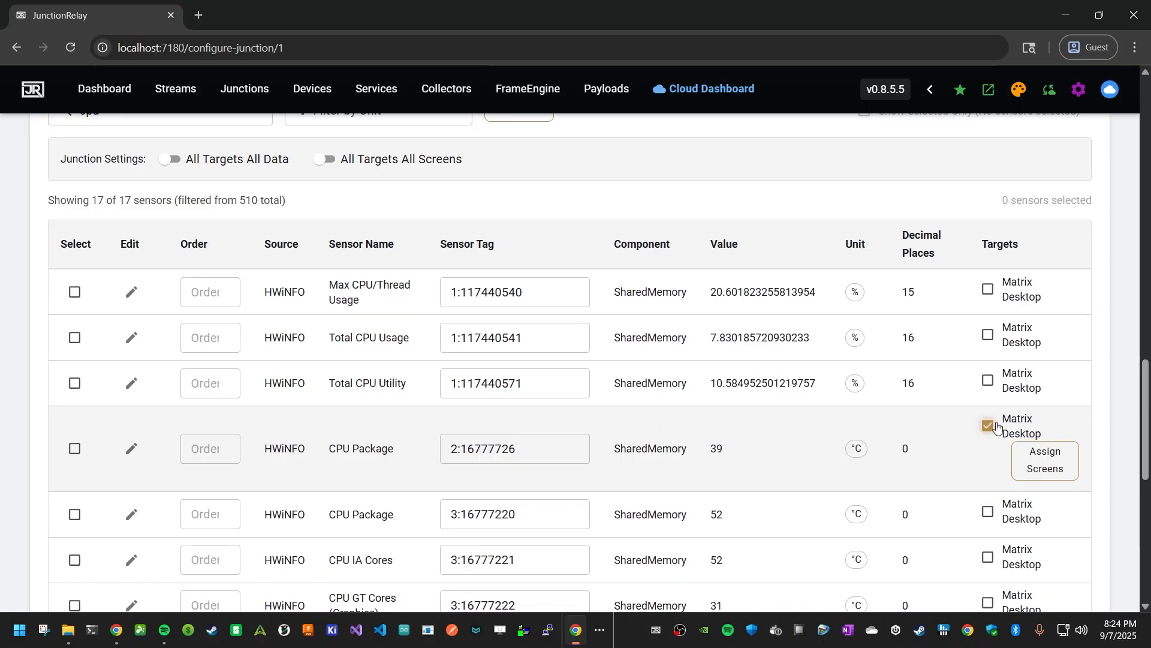
pyautogui.click(73, 451)
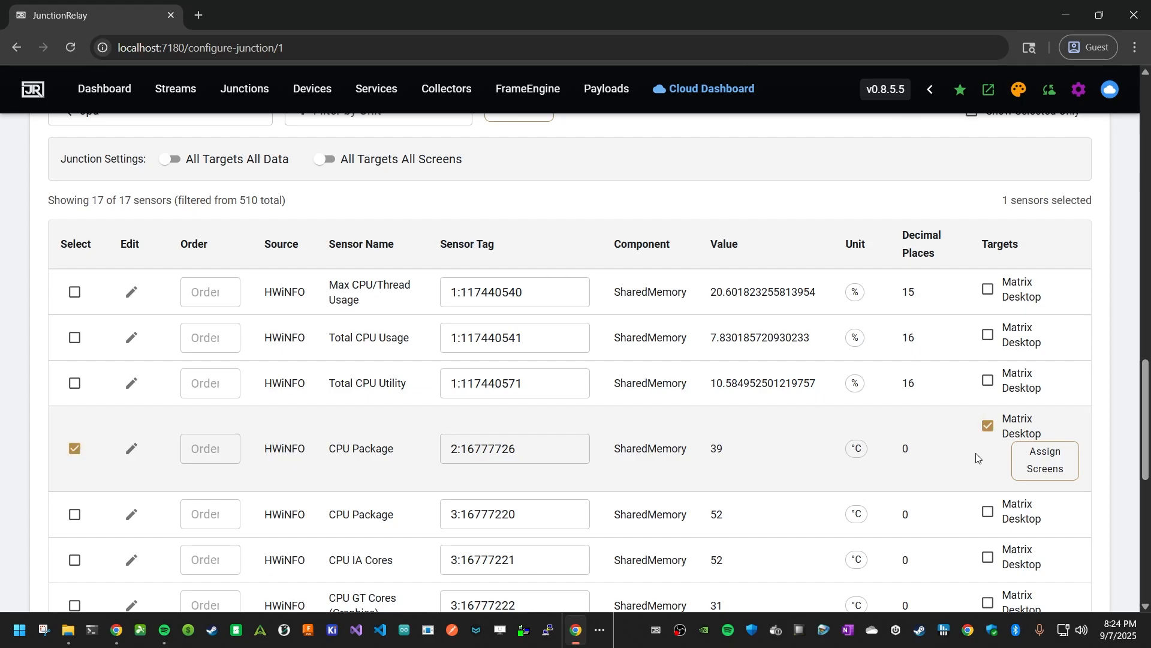
# - Add Rasp5 as a target device of the junction
pyautogui.scroll(10, 985, 451)
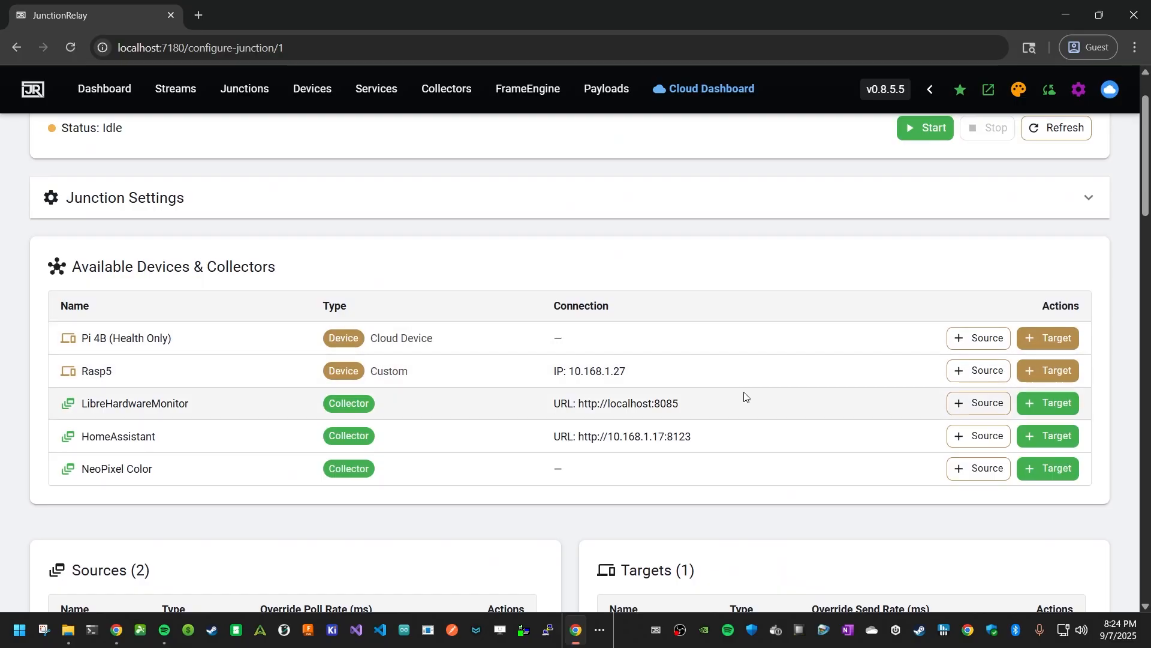
pyautogui.click(1047, 371)
# - Show only the selected sensors in the sensors table
pyautogui.scroll(-20, 617, 385)
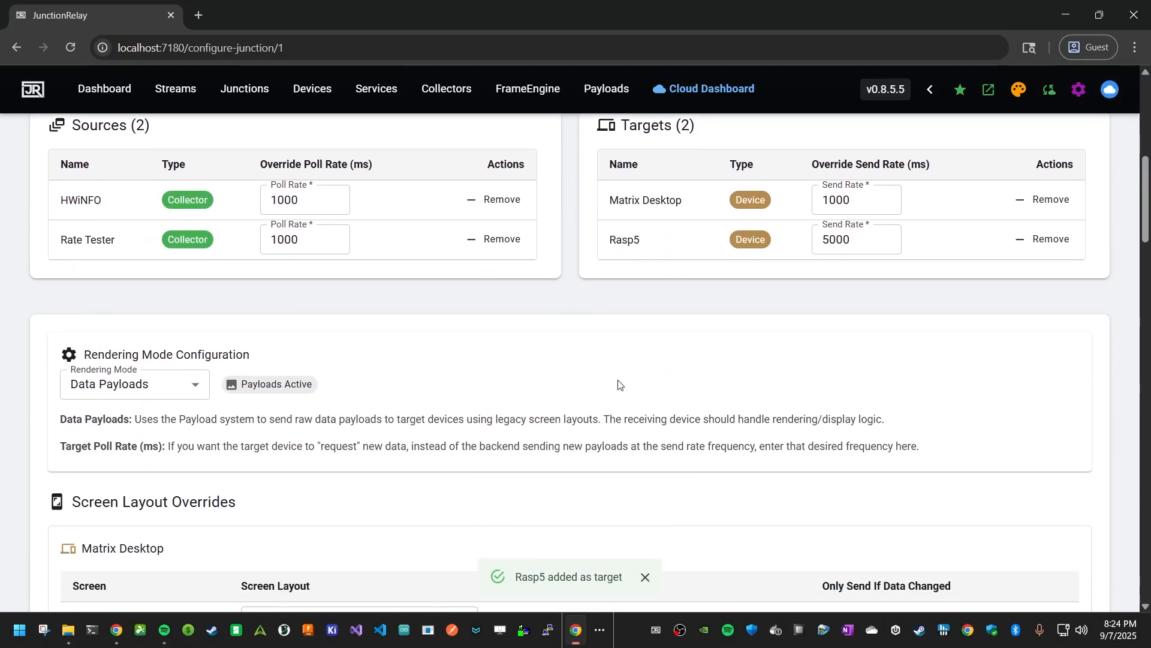
pyautogui.scroll(-6, 120, 408)
pyautogui.scroll(5, 313, 412)
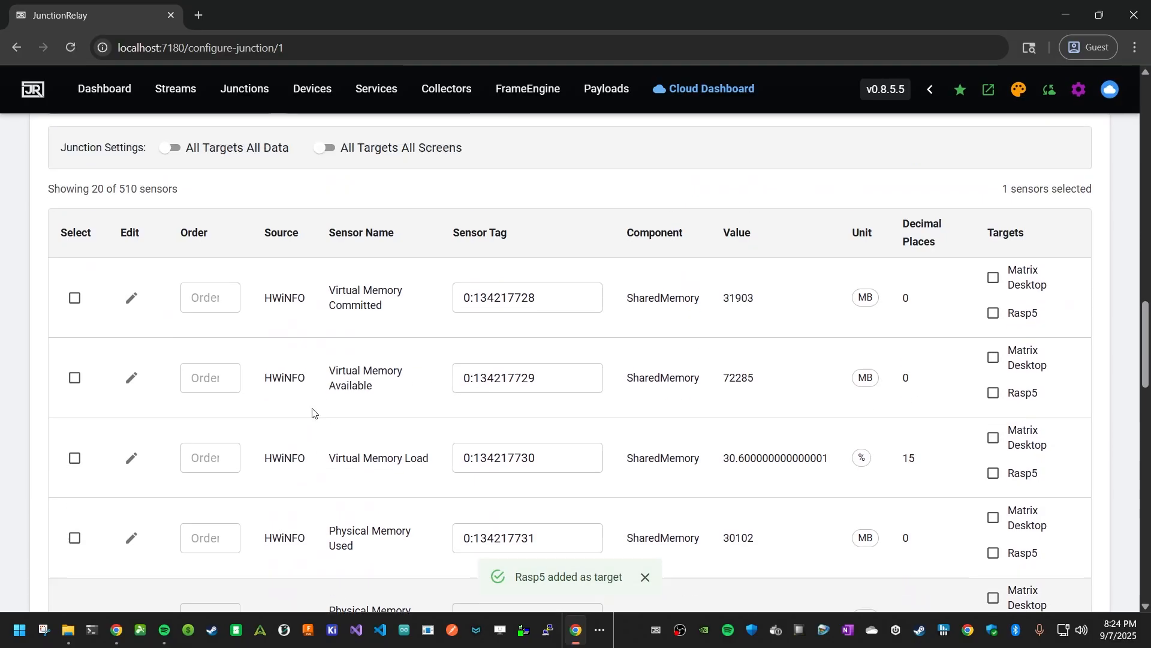
pyautogui.click(973, 161)
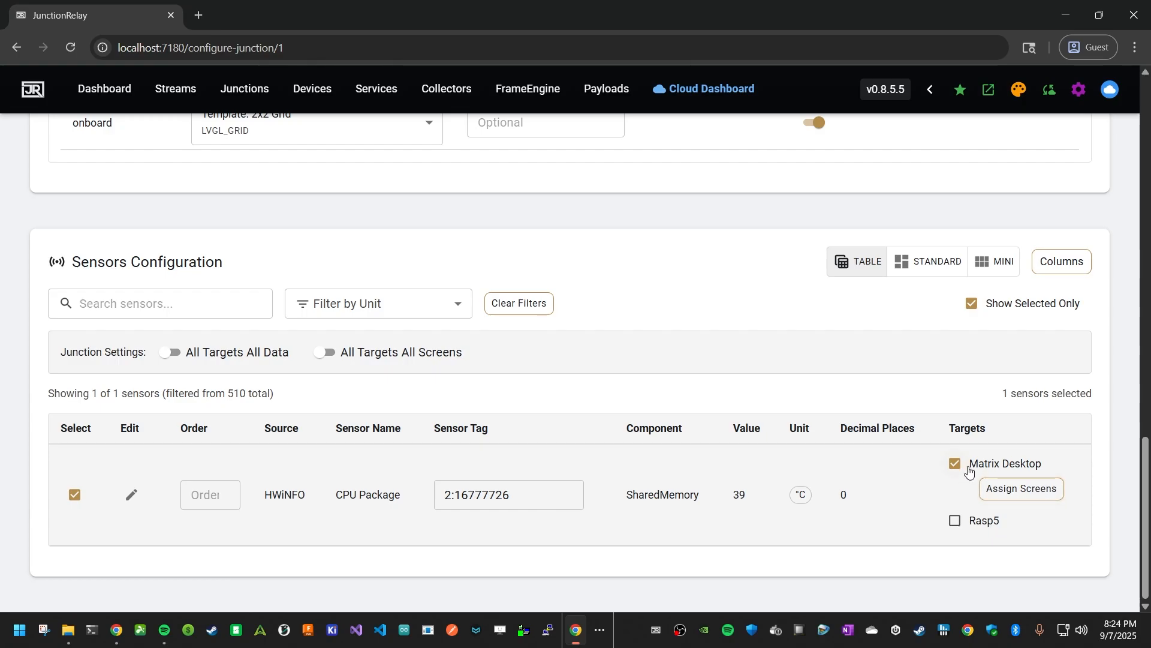
# - Assign the CPU Package sensor to the External Matrix screen of Matrix Desktop
pyautogui.click(1025, 491)
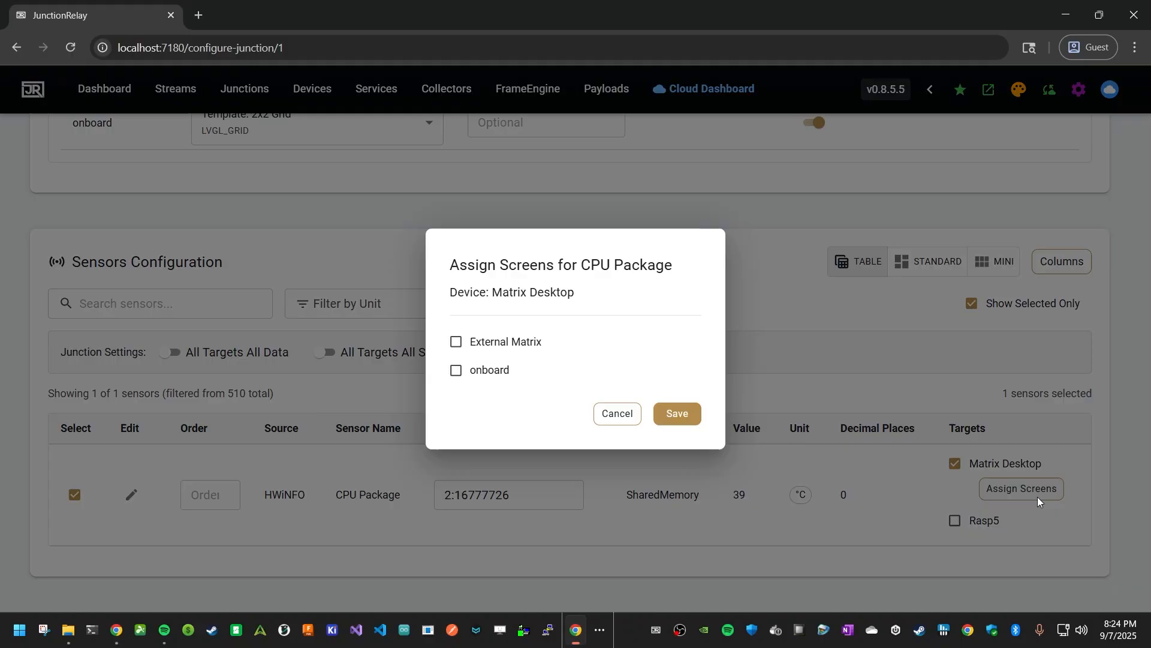
pyautogui.click(504, 347)
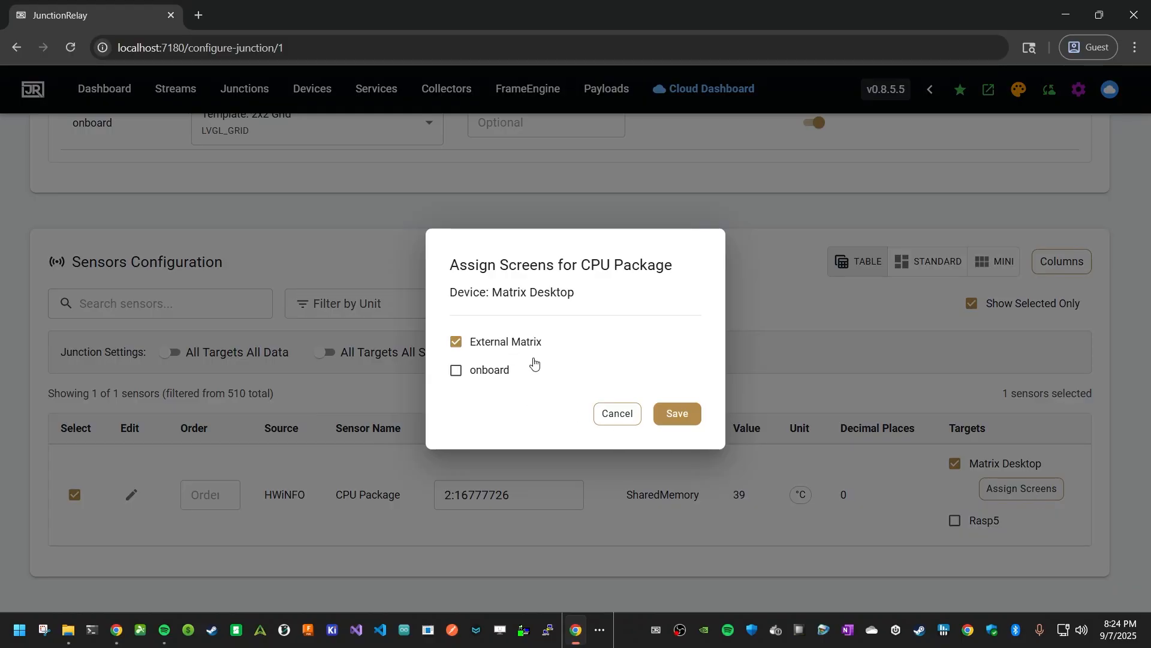
pyautogui.click(677, 414)
# - Turn off Show Selected Only to list all sensors again
pyautogui.scroll(-15, 710, 475)
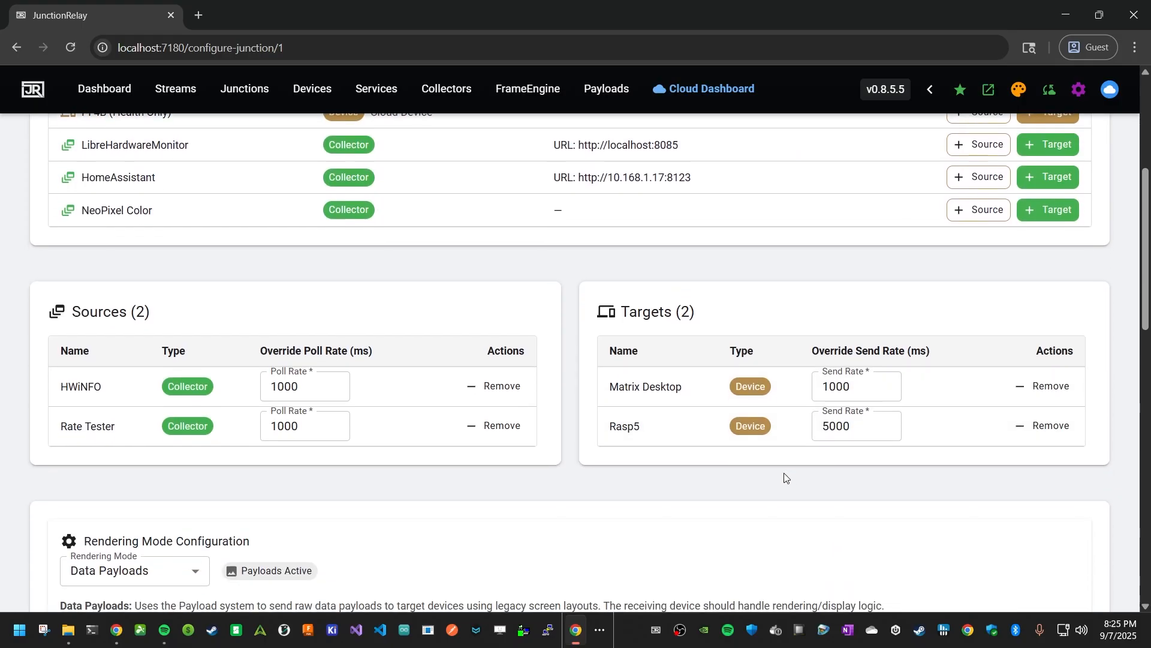
pyautogui.scroll(-5, 787, 455)
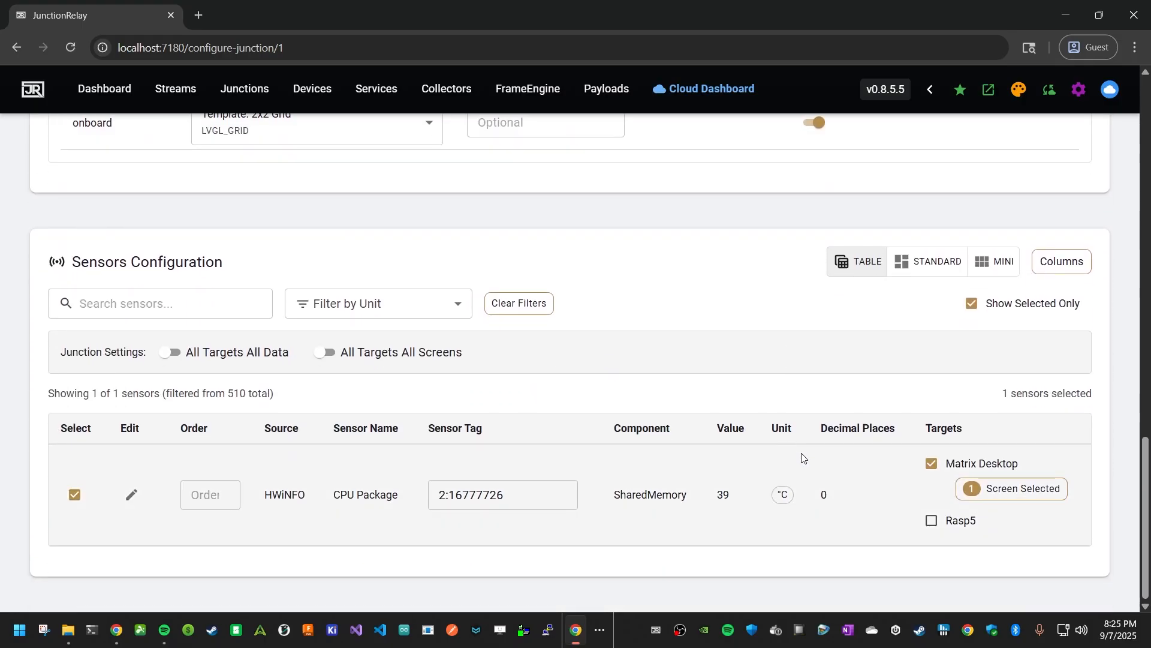
pyautogui.click(977, 311)
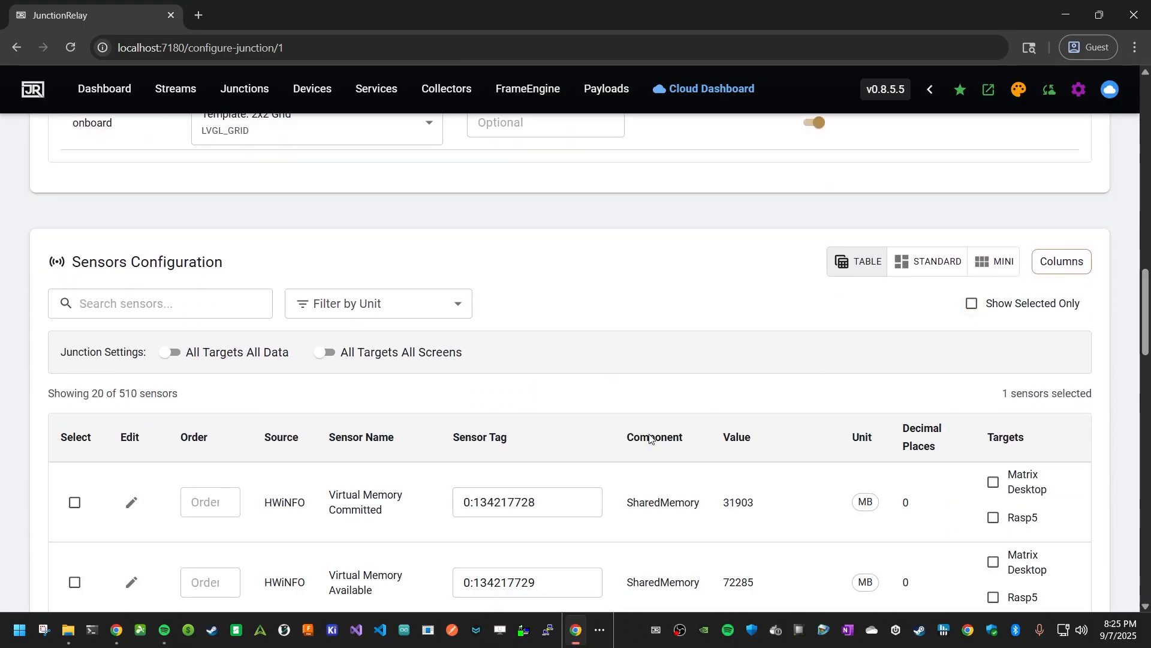
# - Search the junction's sensors for gpu
pyautogui.scroll(-5, 442, 481)
pyautogui.scroll(-2, 442, 480)
pyautogui.scroll(4, 442, 473)
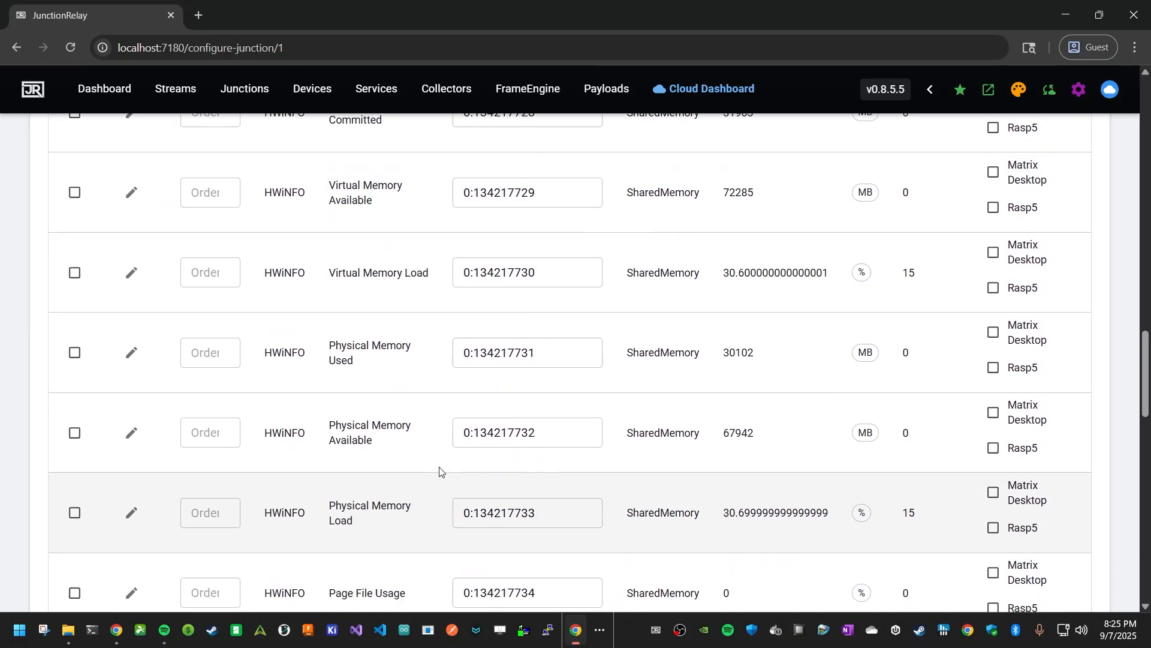
pyautogui.scroll(2, 165, 301)
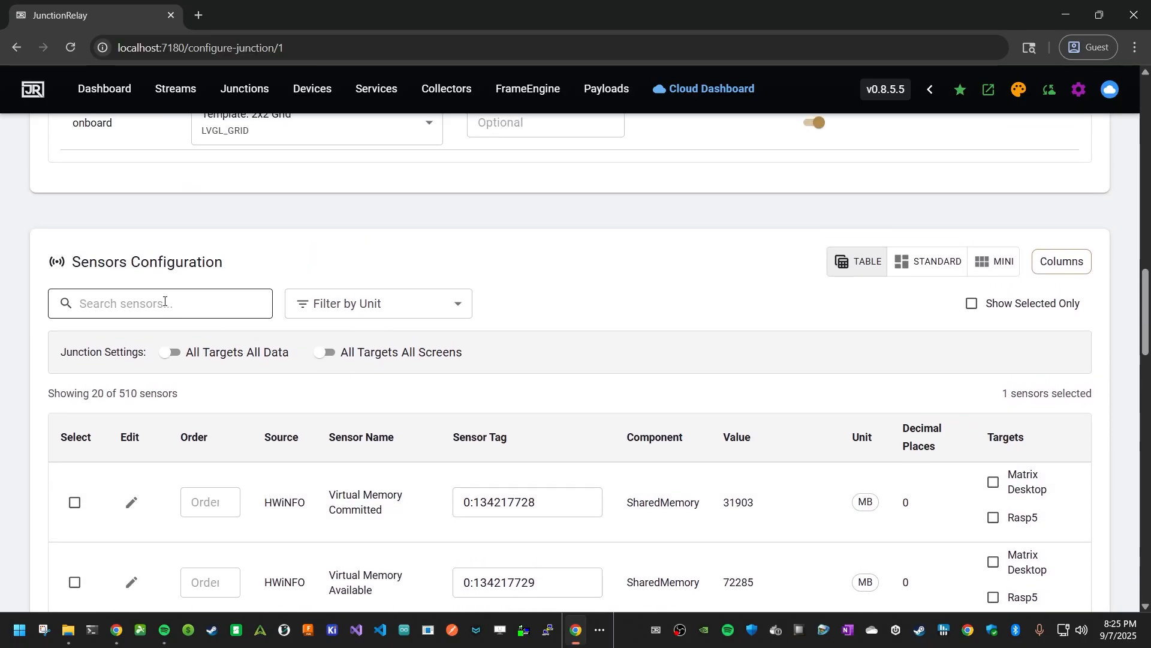
pyautogui.write('gpu')
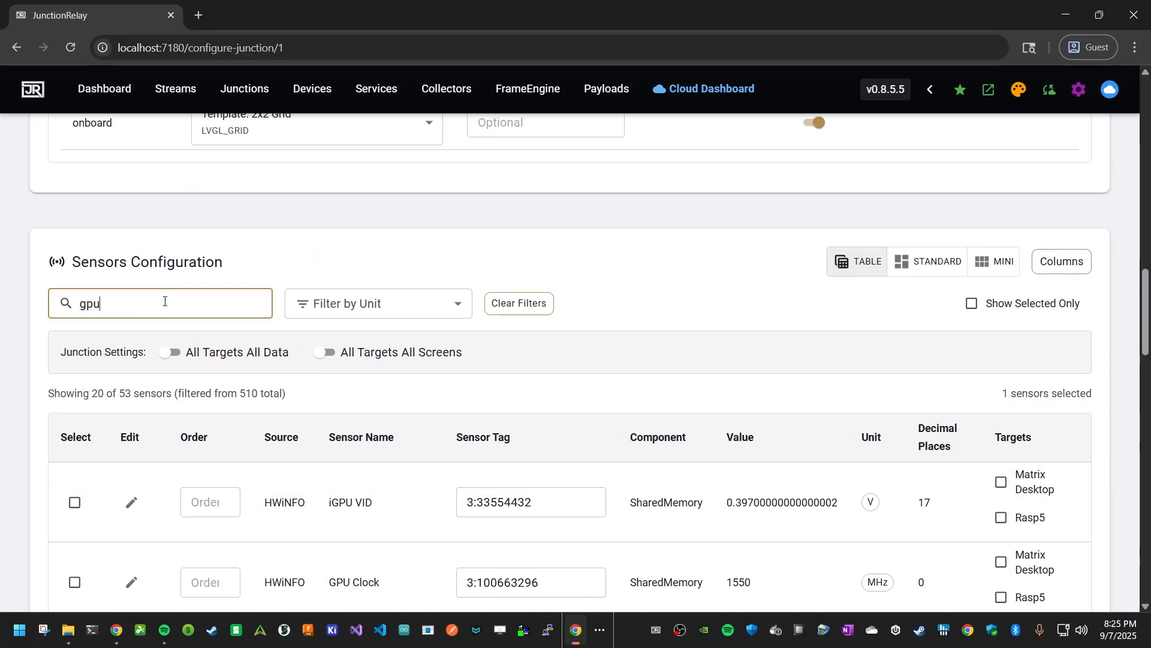
# - Filter the sensor list by the % unit
pyautogui.scroll(-3, 450, 403)
pyautogui.scroll(2, 387, 228)
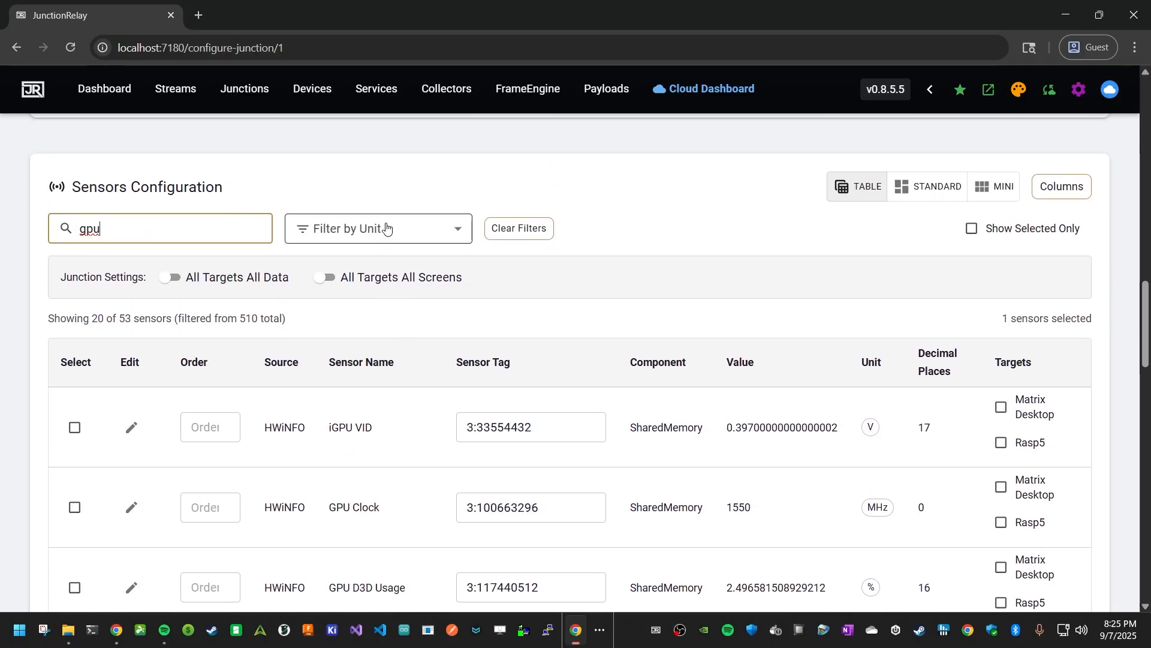
pyautogui.click(386, 227)
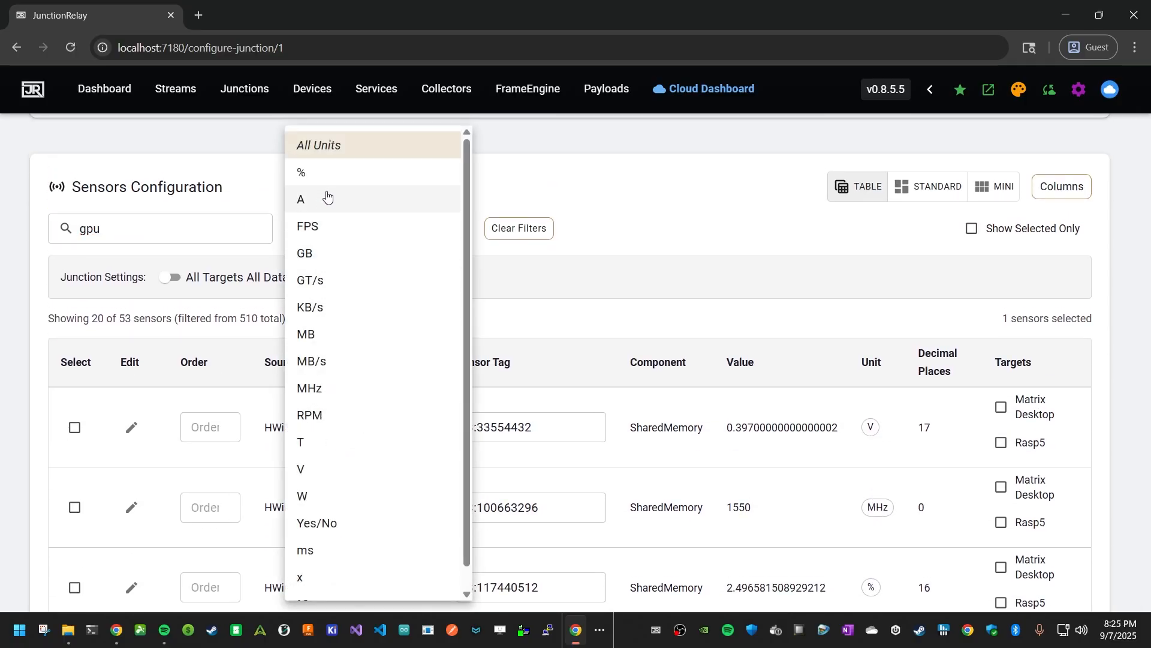
pyautogui.click(326, 173)
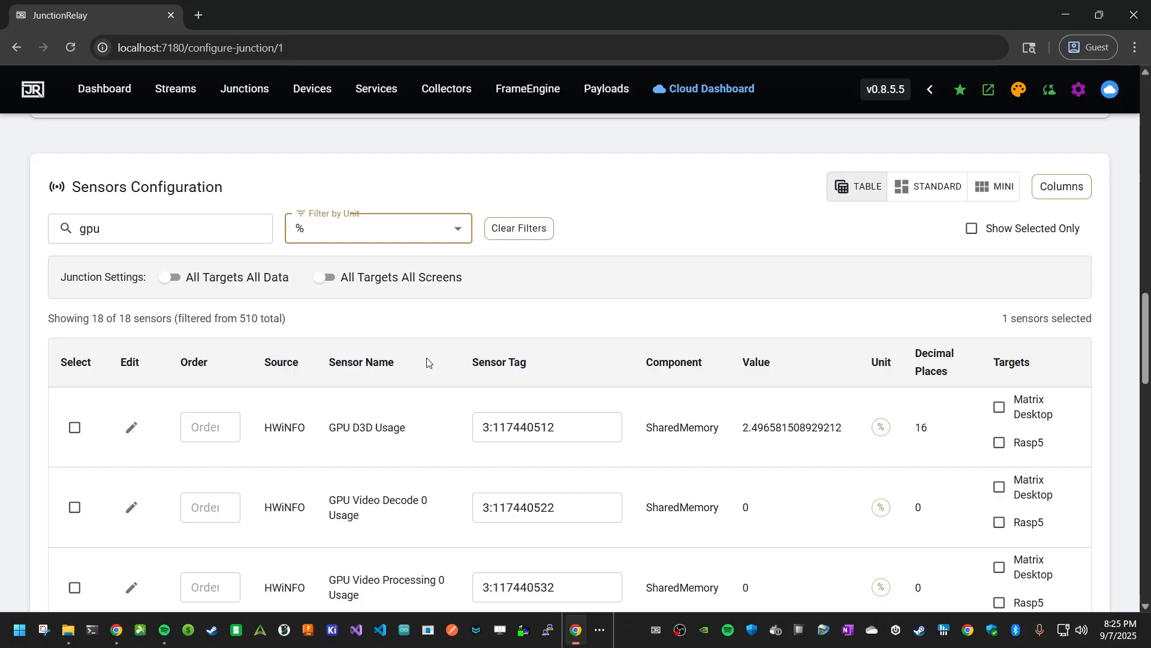
# - Browse the filtered GPU percentage sensors to find the wanted one
pyautogui.scroll(-1, 630, 456)
pyautogui.scroll(-3, 630, 450)
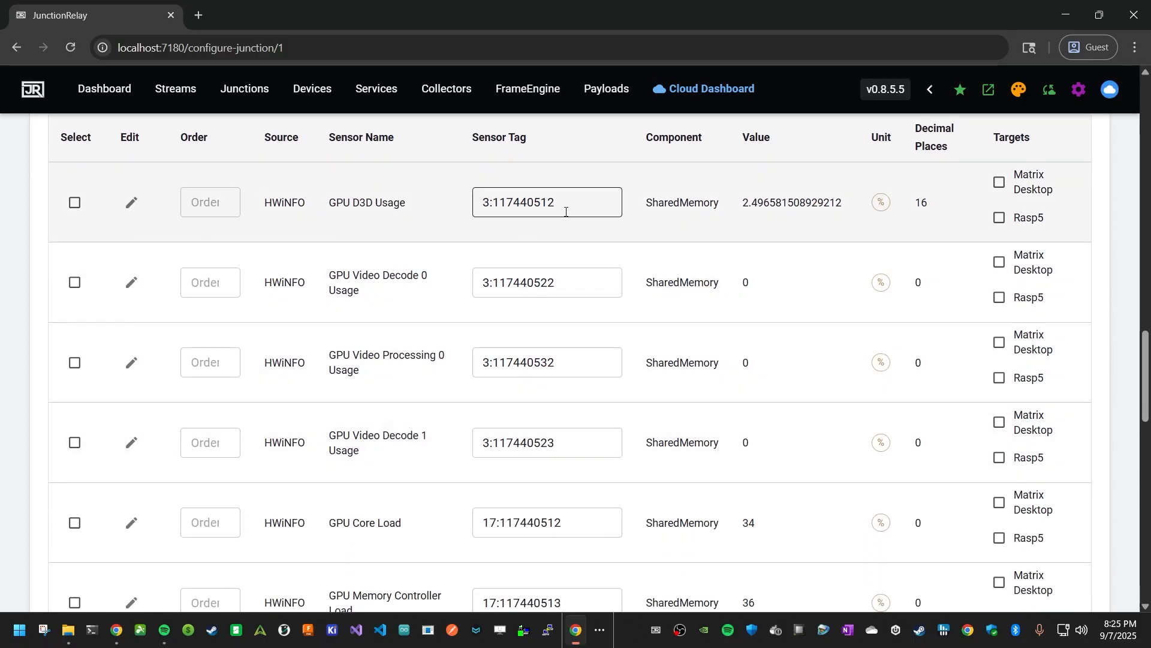
pyautogui.scroll(-8, 557, 335)
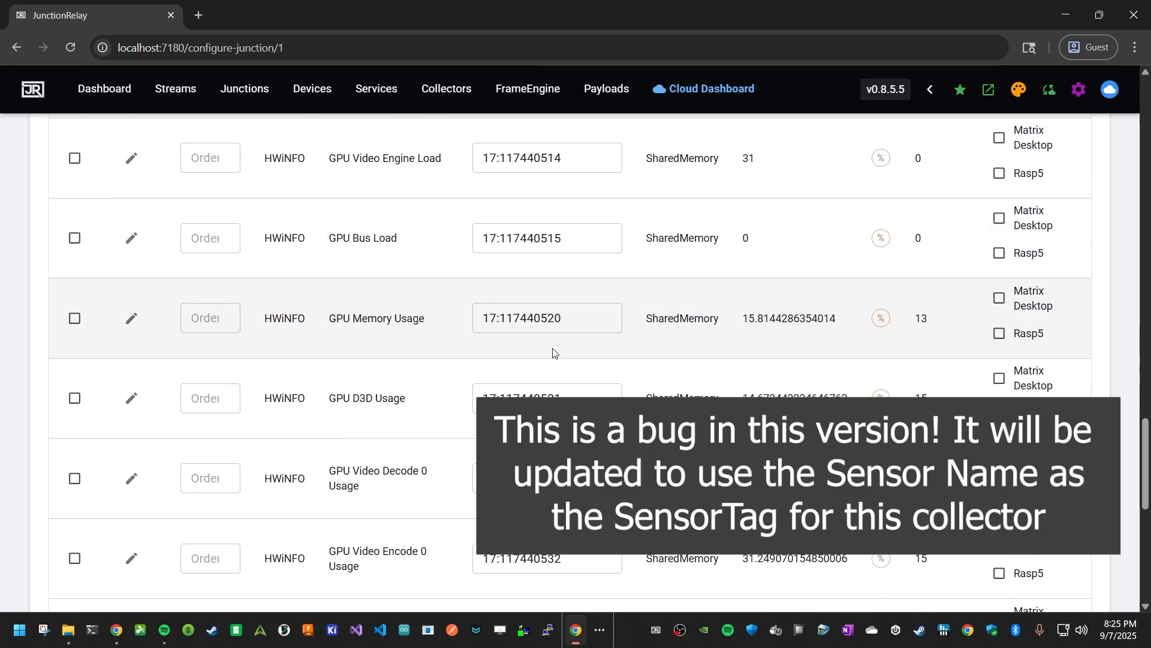
pyautogui.scroll(-9, 553, 353)
pyautogui.scroll(13, 552, 352)
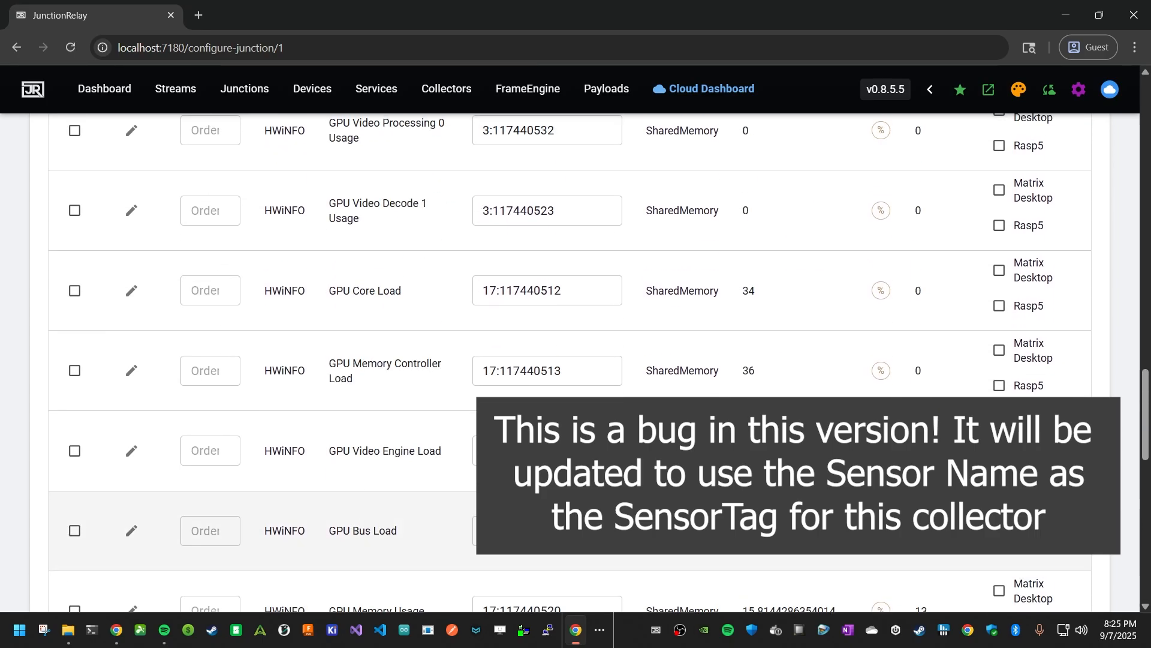
pyautogui.scroll(9, 570, 360)
pyautogui.scroll(-3, 570, 359)
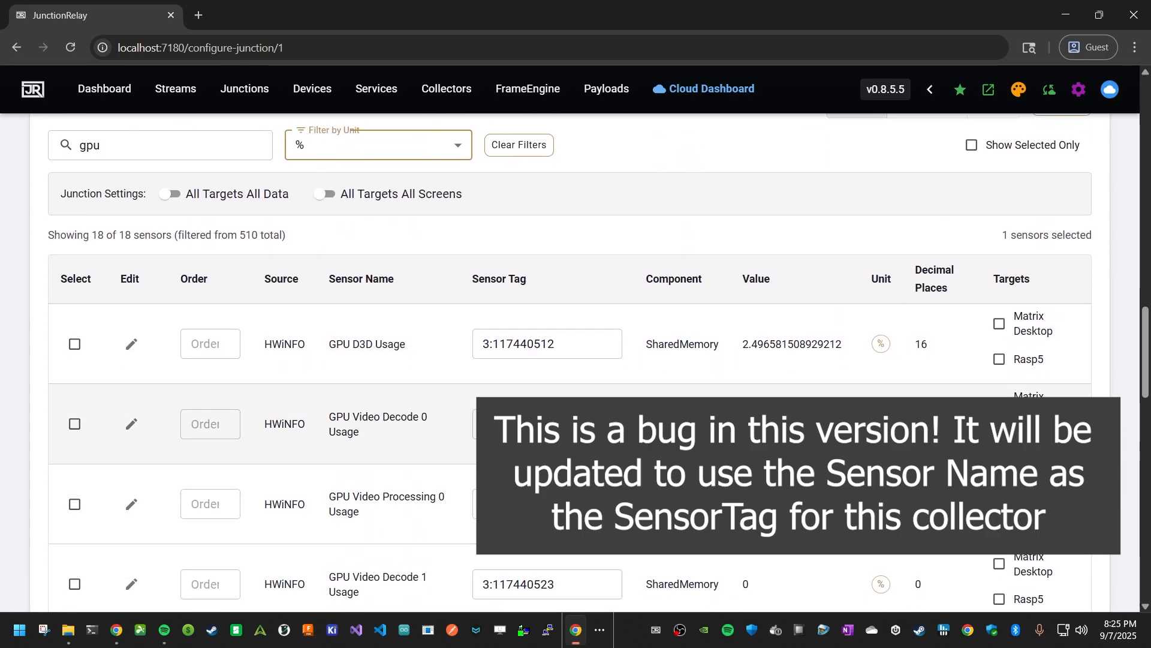
# - Select the GPU D3D Usage sensor with tag 3:117440512
pyautogui.moveTo(411, 347); pyautogui.dragTo(312, 349)
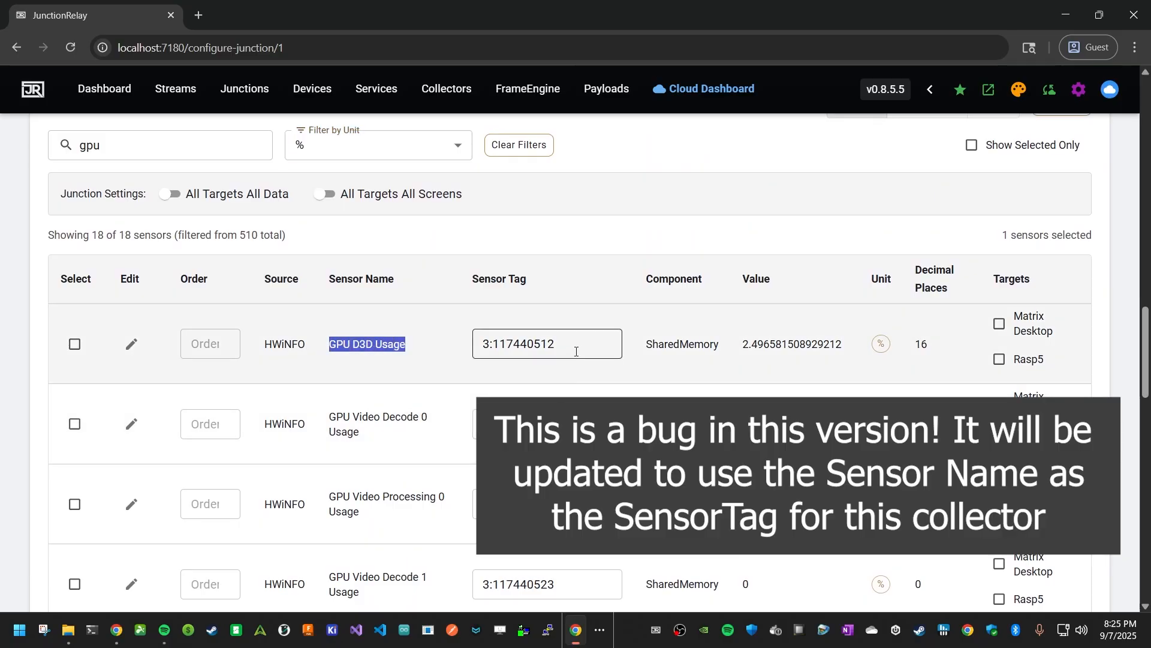
pyautogui.moveTo(560, 345); pyautogui.dragTo(451, 351)
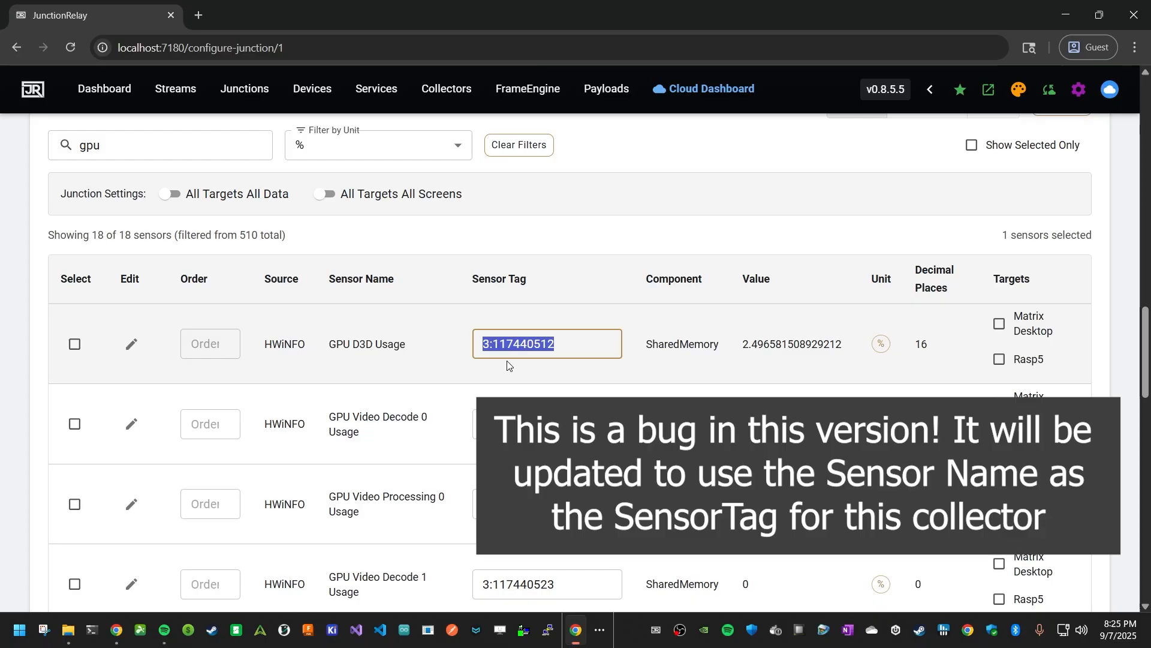
pyautogui.click(75, 344)
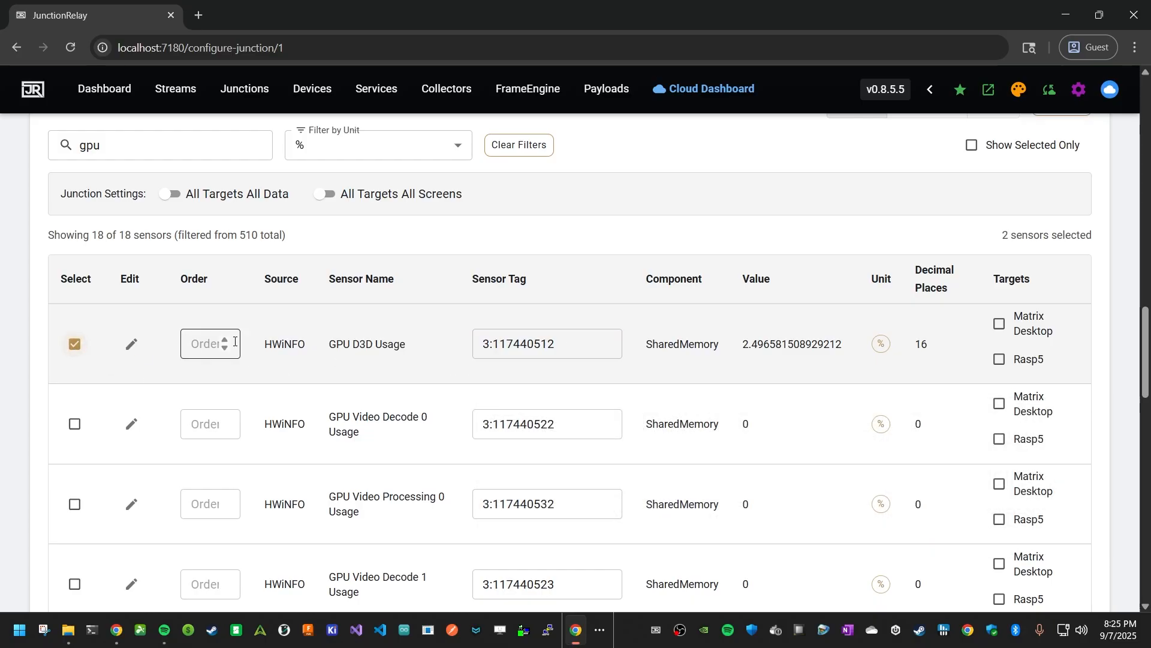
# - Rename the GPU D3D Usage sensor tag as GPU
pyautogui.moveTo(586, 351); pyautogui.dragTo(452, 351)
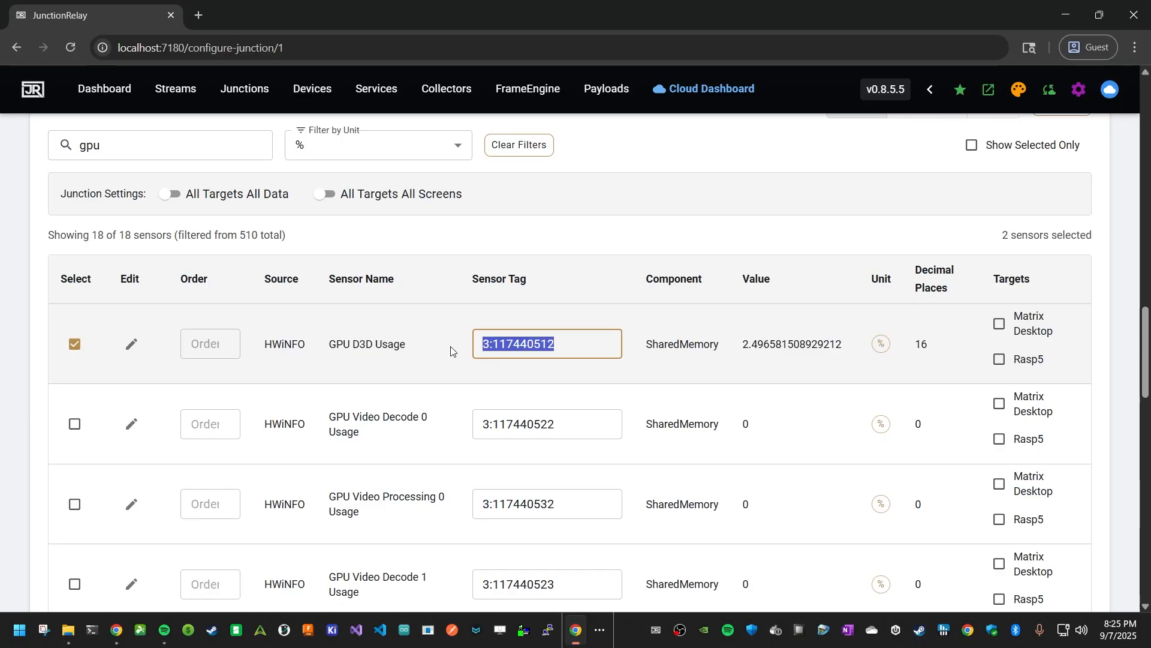
pyautogui.write('GPU_')
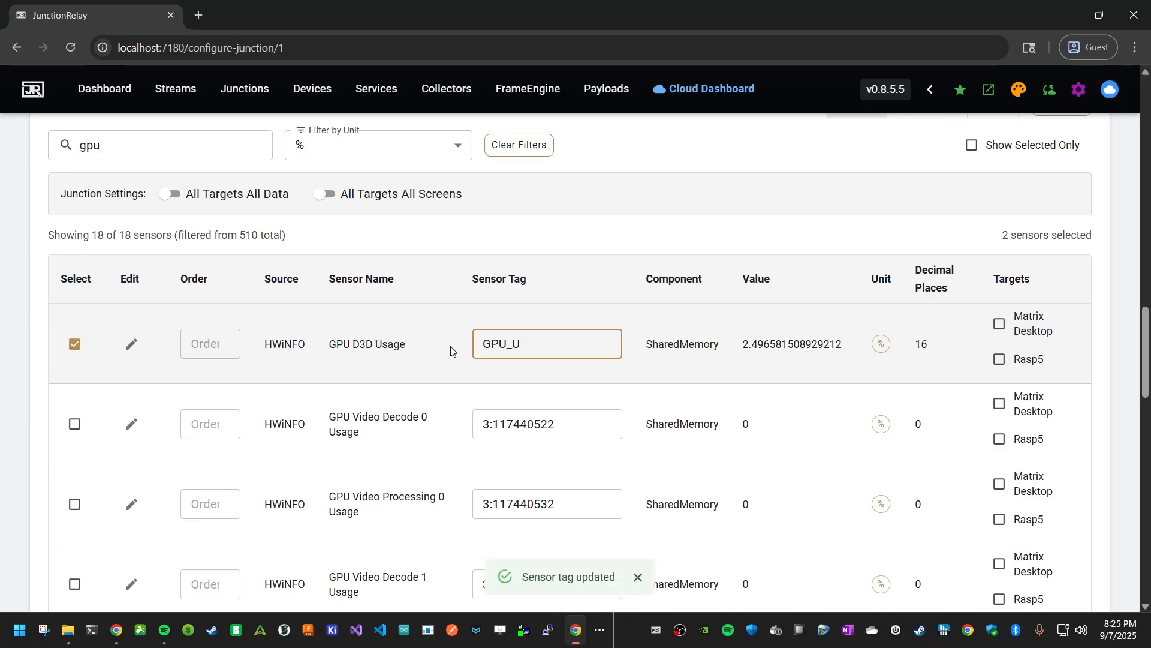
pyautogui.write('Usage')
pyautogui.moveTo(566, 342); pyautogui.dragTo(494, 340)
pyautogui.write('GG')
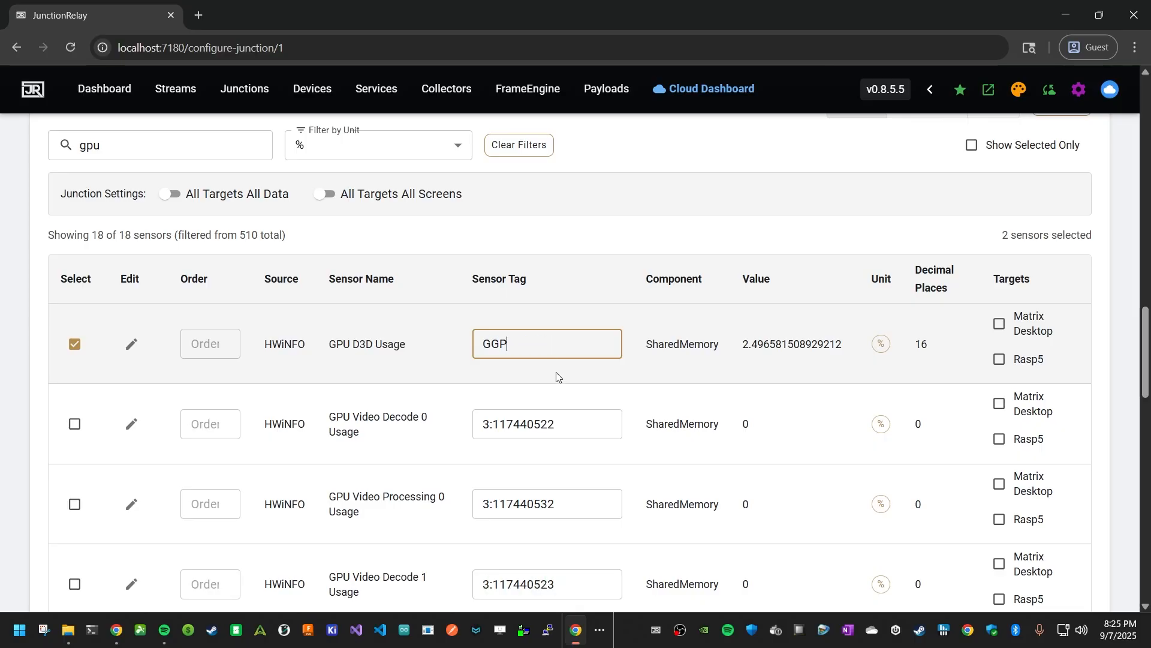
pyautogui.press('BackSpace')
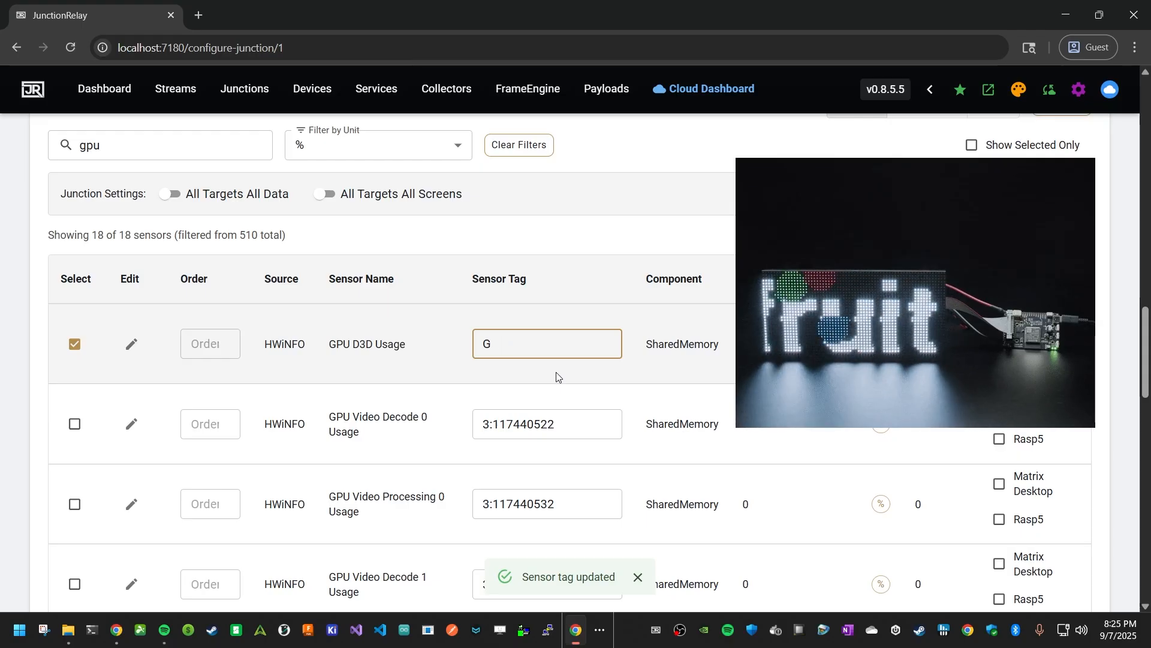
pyautogui.write('PU')
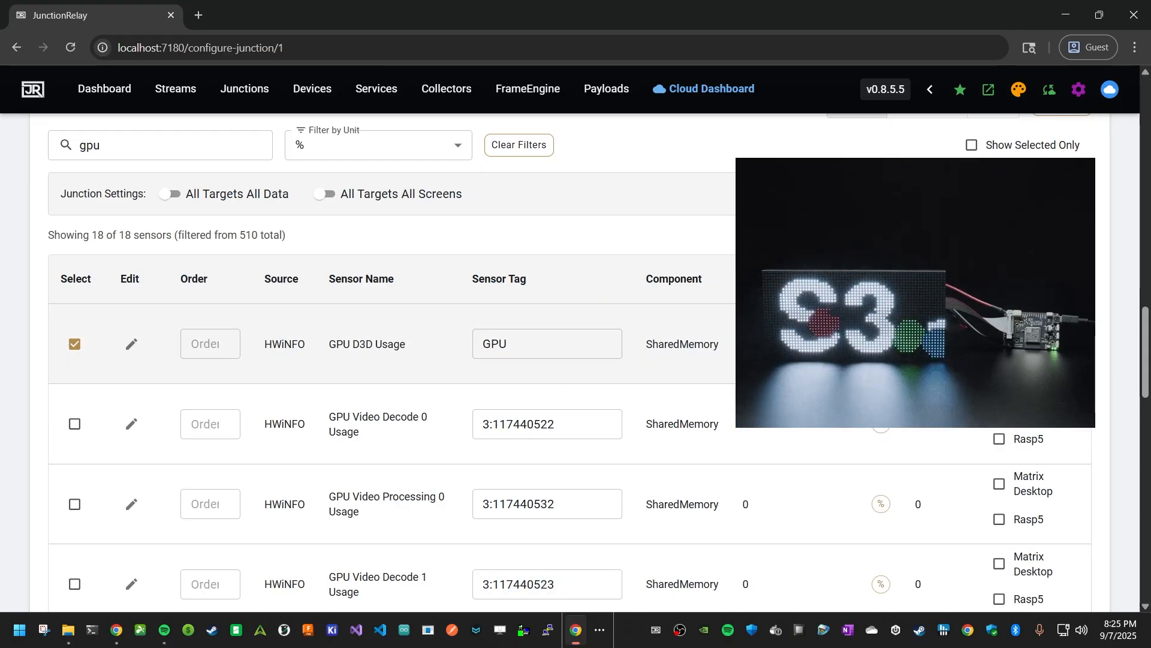
# - Target GPU D3D Usage to Matrix Desktop and assign it to the External Matrix screen
pyautogui.click(999, 324)
pyautogui.click(1042, 365)
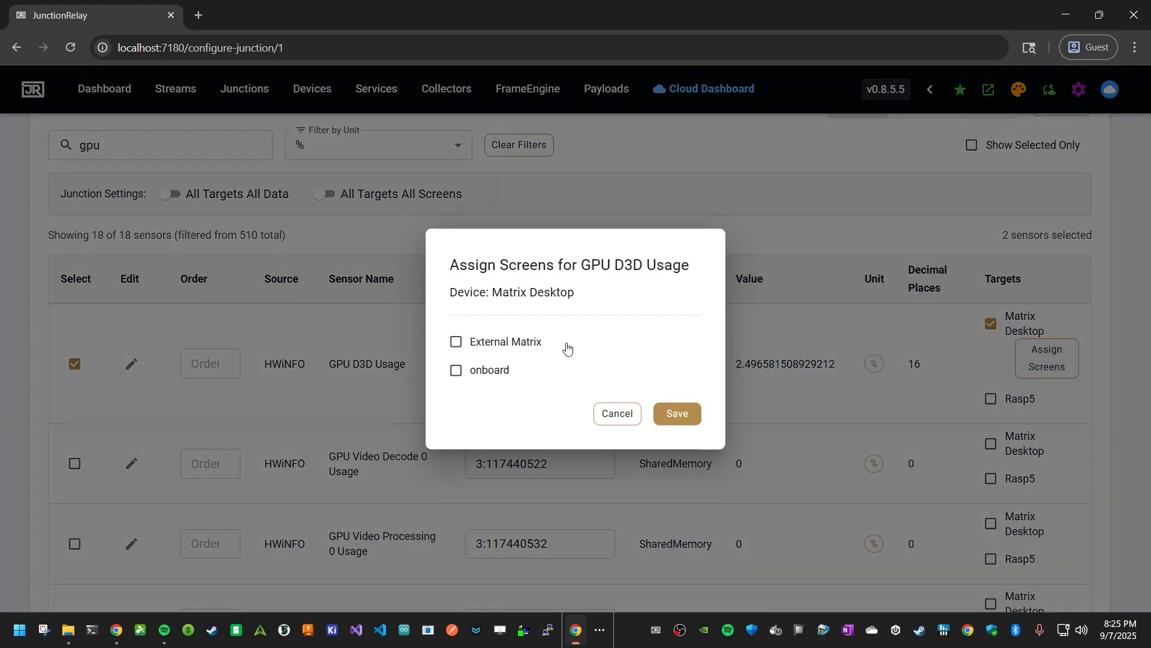
pyautogui.click(527, 343)
pyautogui.click(692, 419)
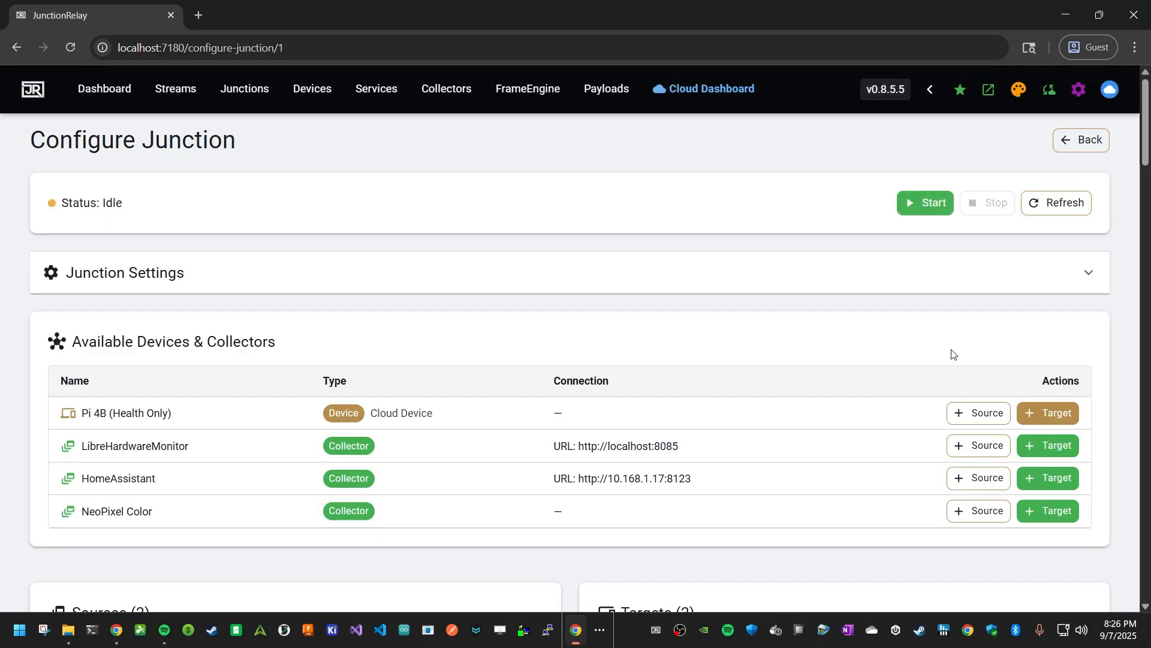
# - Show only the selected sensors in the sensors table
pyautogui.scroll(-10, 984, 413)
pyautogui.scroll(-6, 995, 412)
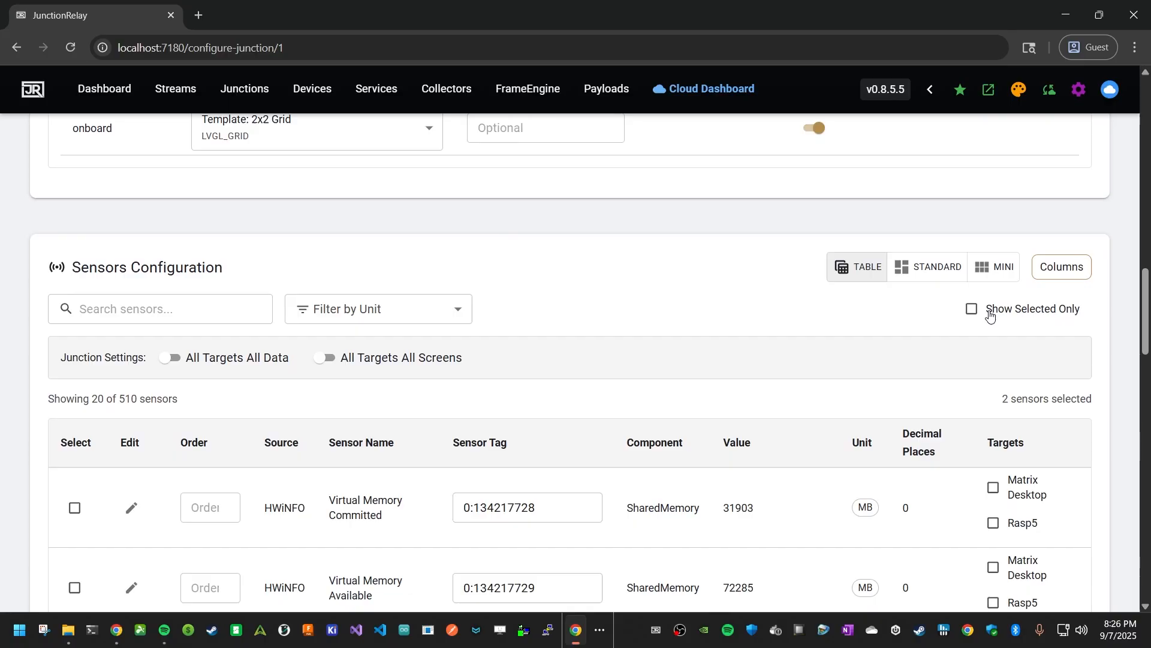
pyautogui.click(988, 313)
# - Rename the CPU Package sensor tag as CPU
pyautogui.scroll(-3, 839, 336)
pyautogui.moveTo(502, 367); pyautogui.dragTo(401, 367)
pyautogui.write('CPU')
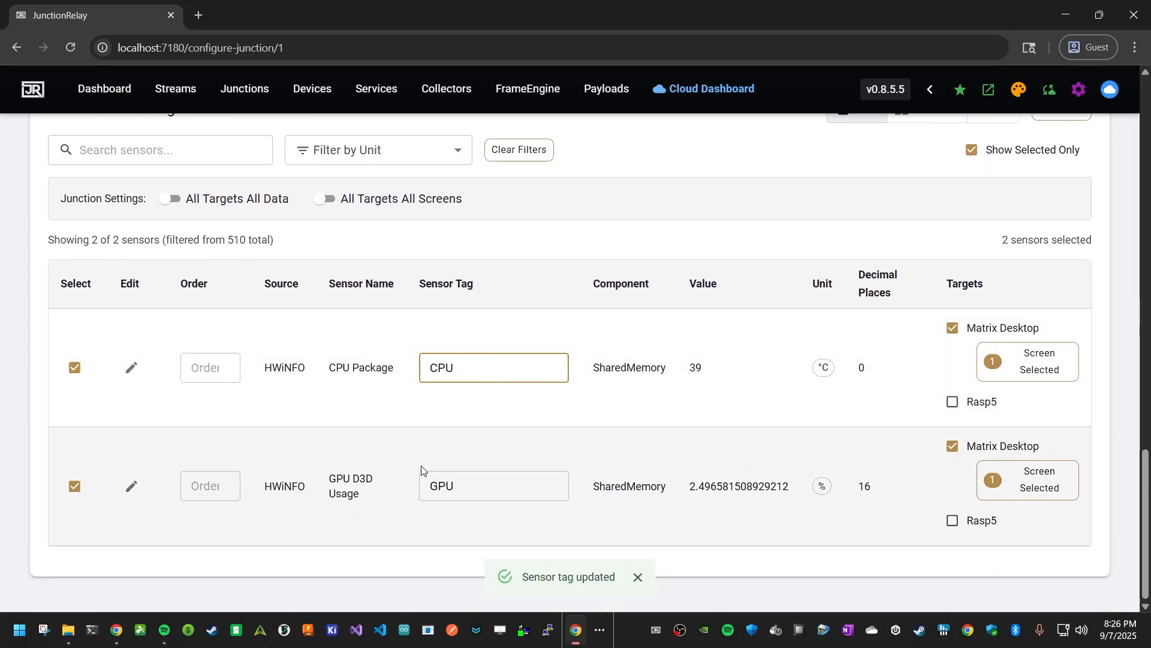
pyautogui.click(537, 457)
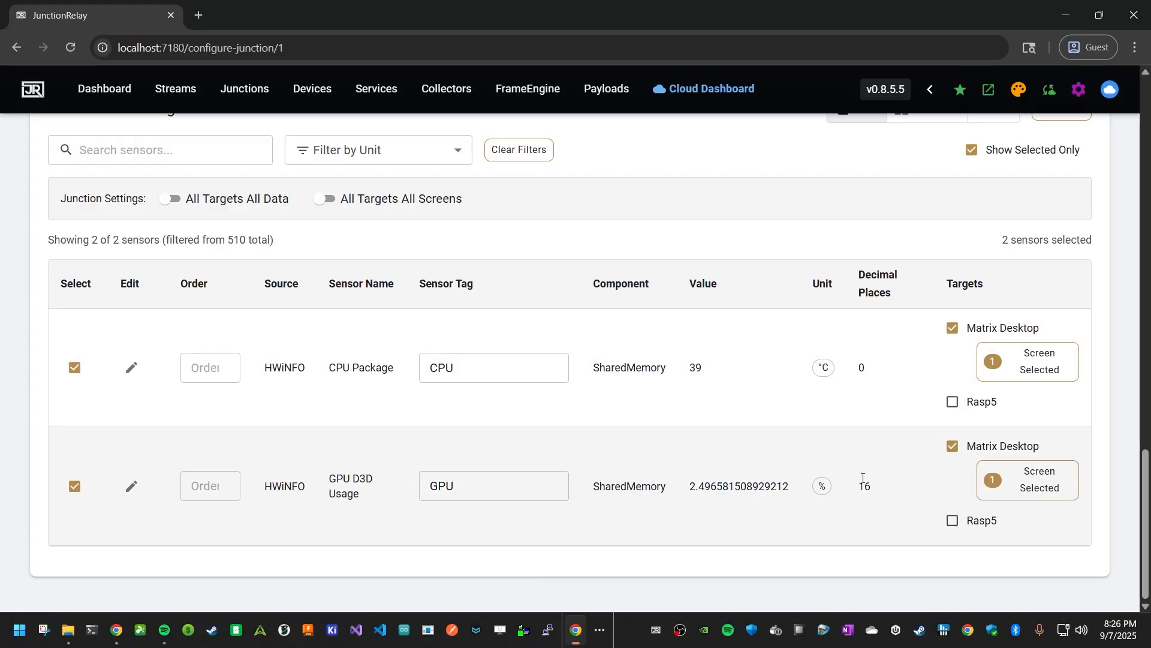
# - Set the GPU D3D Usage sensor's decimal places to 0 and save the sensor
pyautogui.moveTo(877, 487); pyautogui.dragTo(857, 496)
pyautogui.click(131, 486)
pyautogui.doubleClick(191, 276)
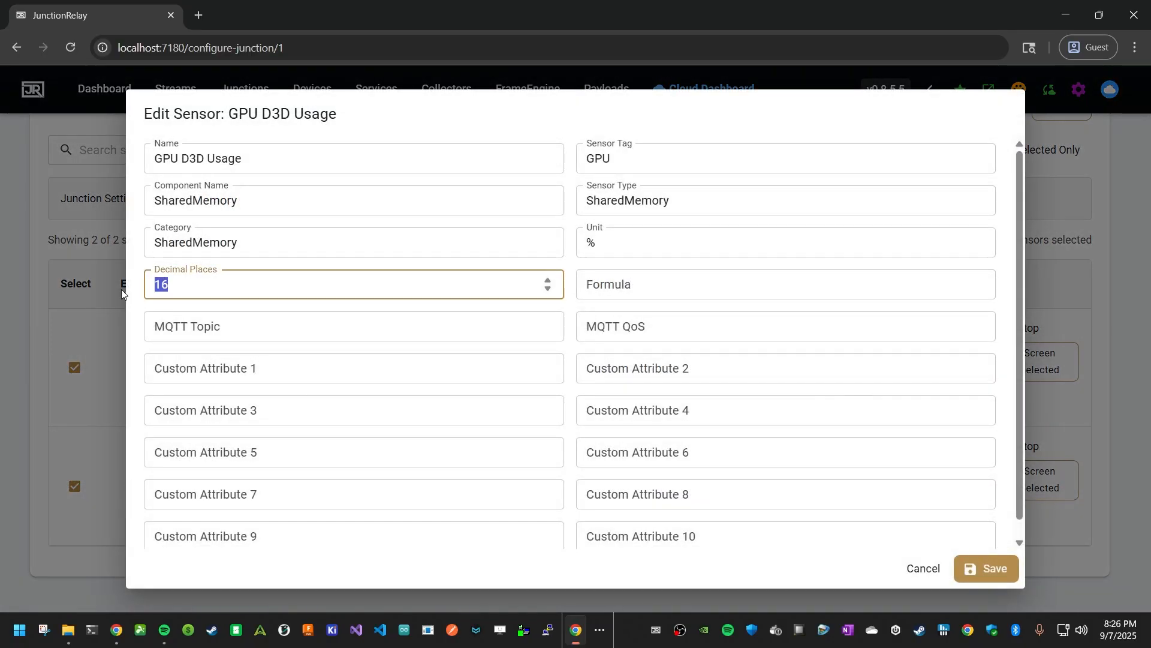
pyautogui.write('0')
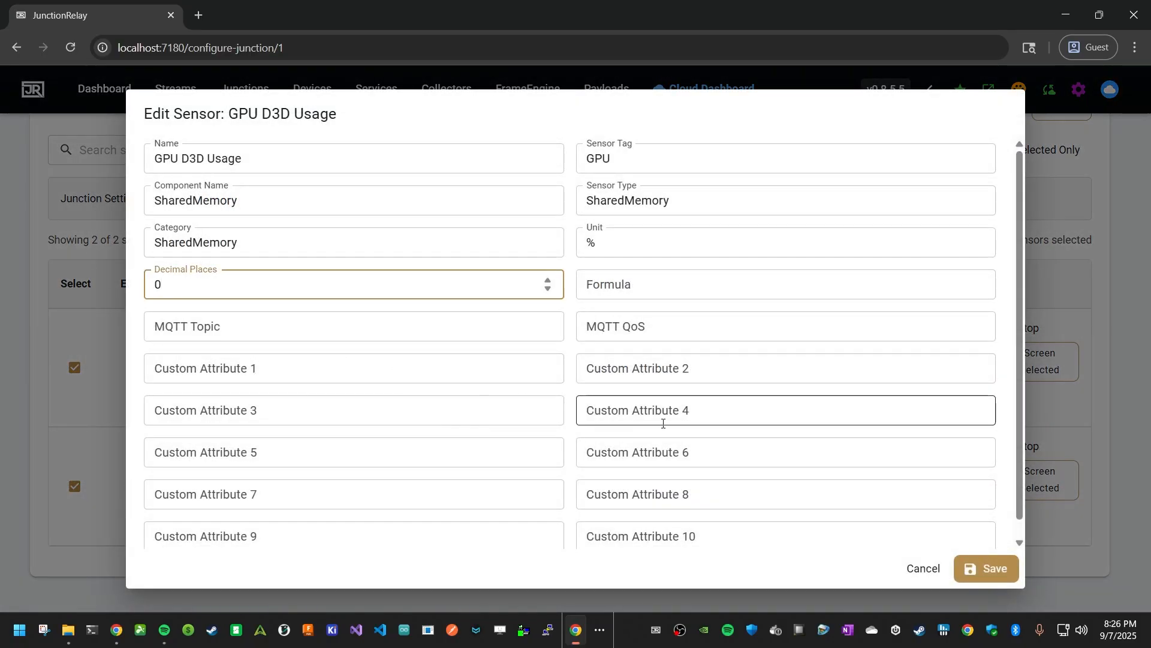
pyautogui.click(986, 568)
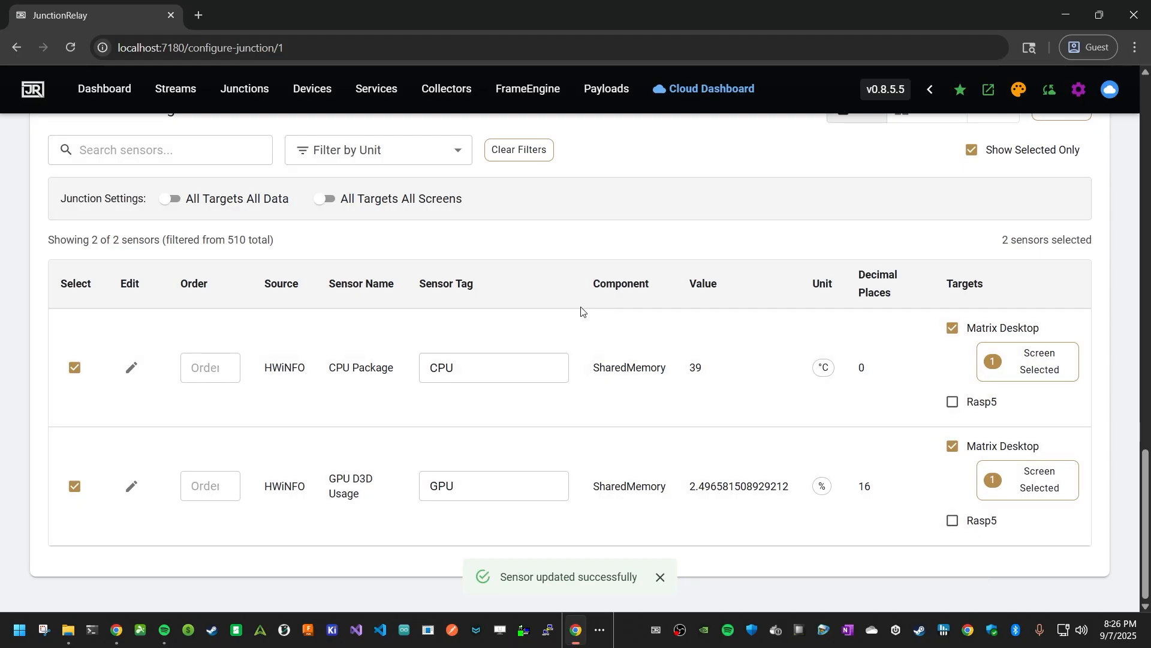
# - Reload the junction page and turn off showing only selected sensors
pyautogui.click(70, 48)
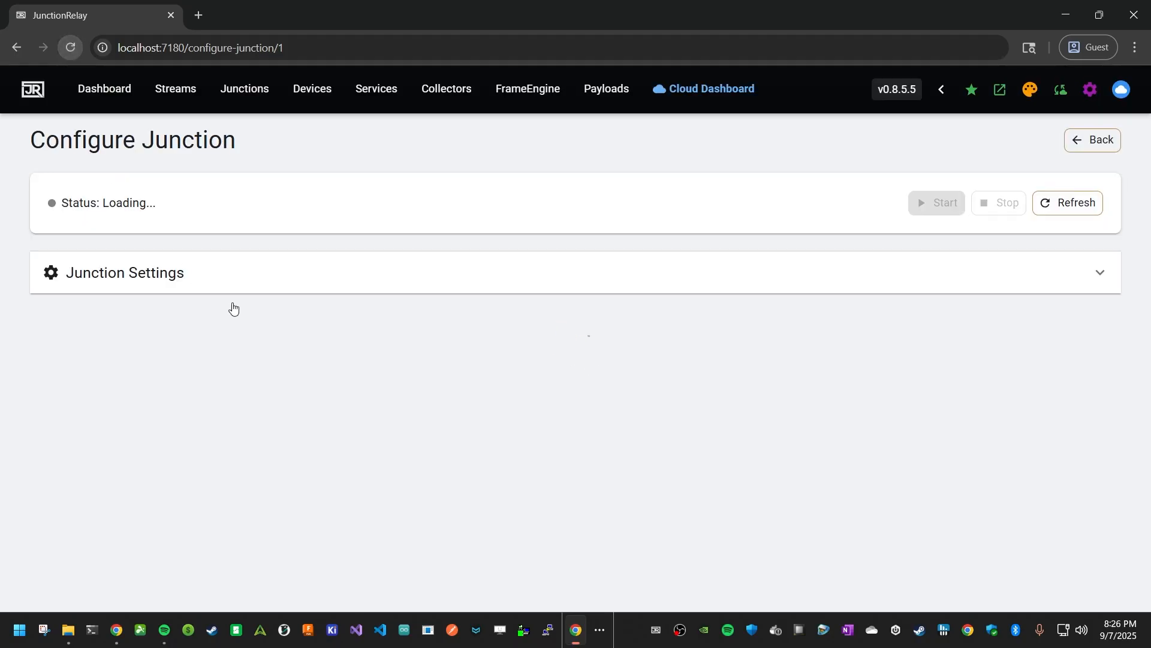
pyautogui.scroll(-8, 498, 350)
pyautogui.scroll(-10, 514, 341)
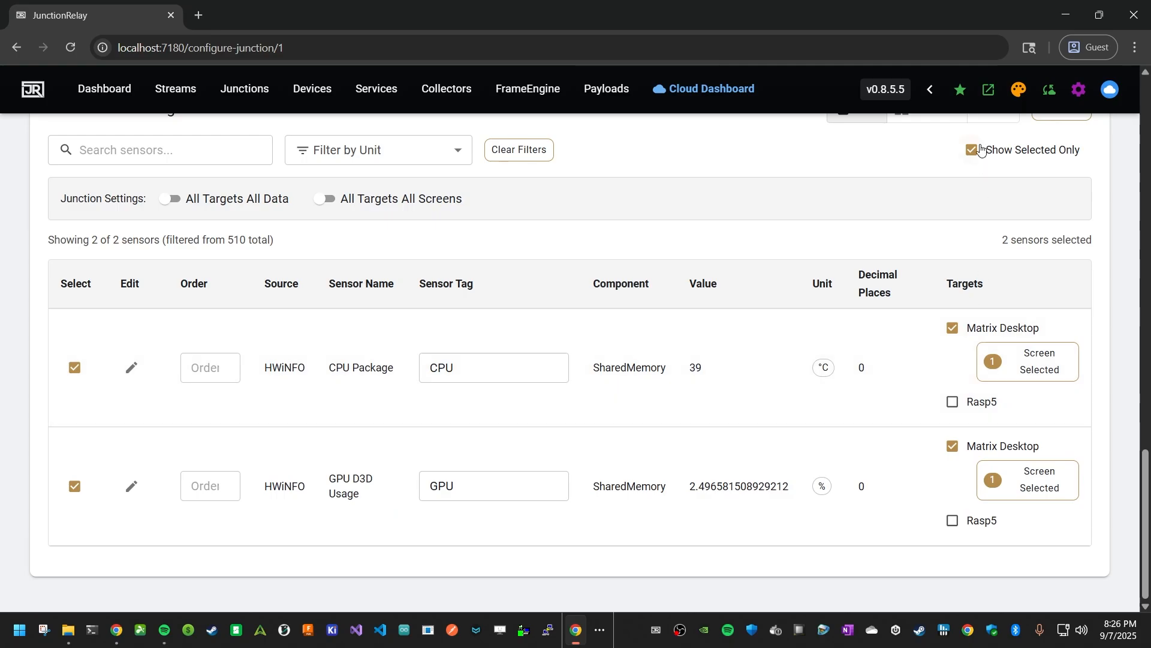
pyautogui.click(973, 150)
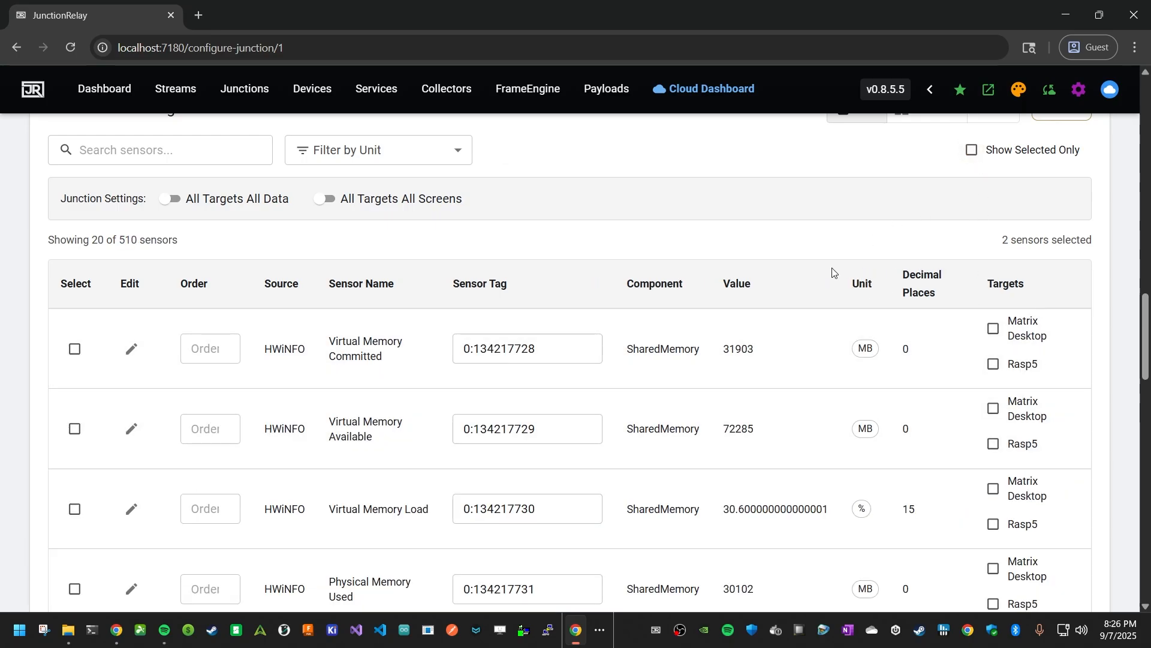
pyautogui.scroll(6, 475, 401)
pyautogui.scroll(-5, 479, 399)
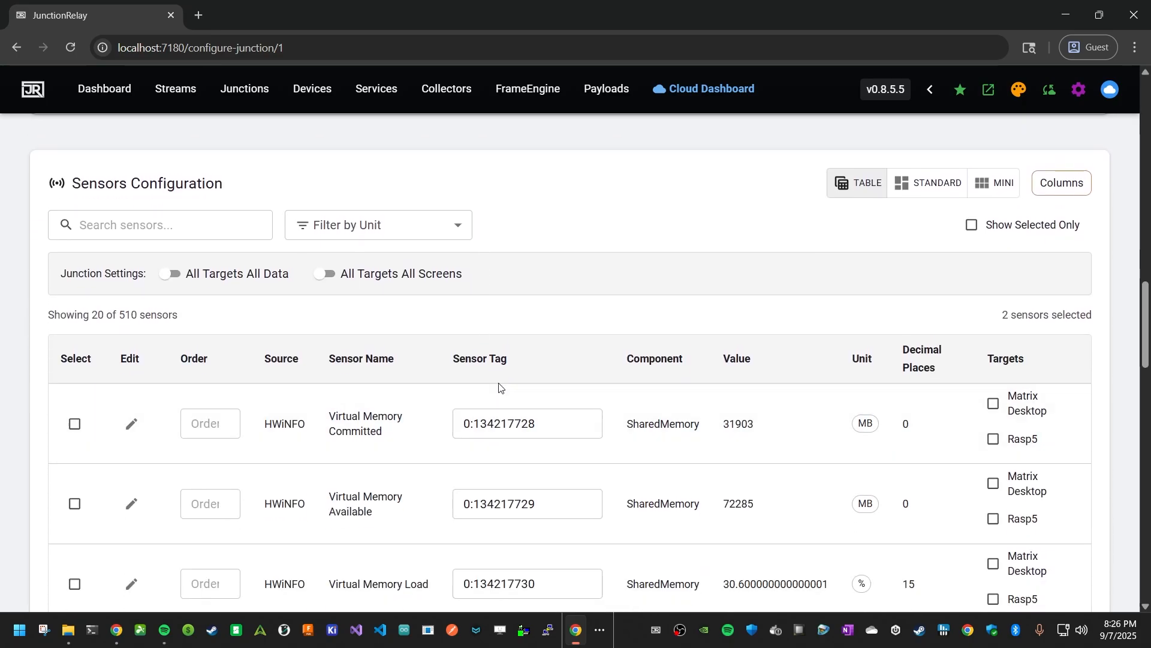
# - Search the sensors for rate and select the Rate Tester sensor
pyautogui.click(190, 231)
pyautogui.write('rate')
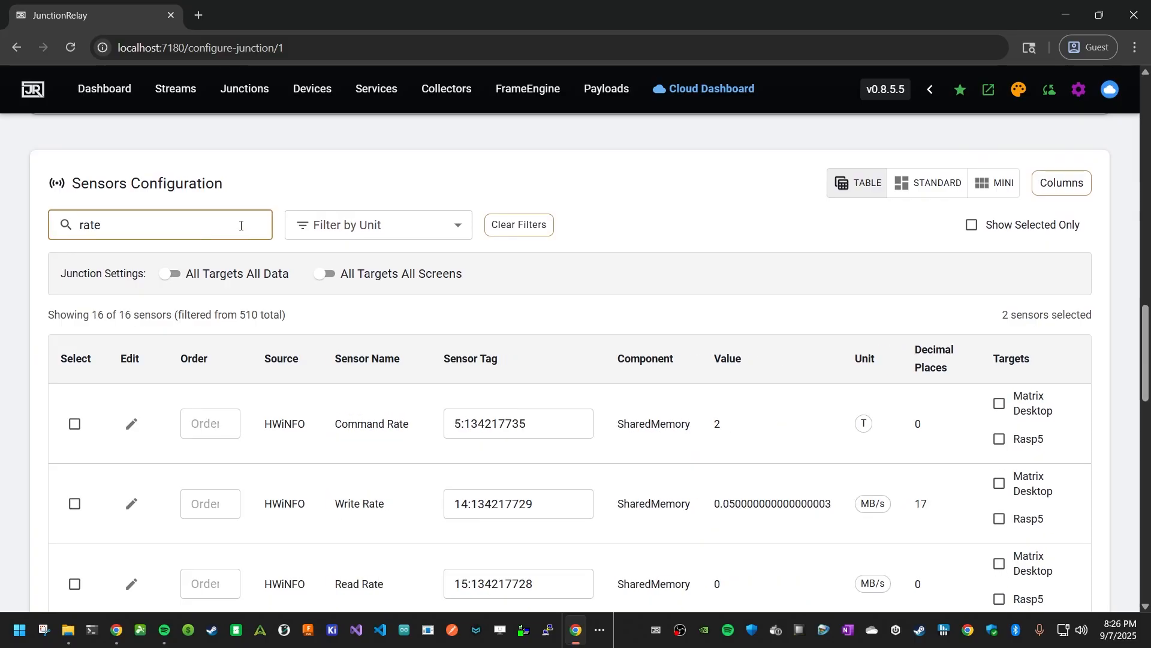
pyautogui.scroll(-1, 234, 270)
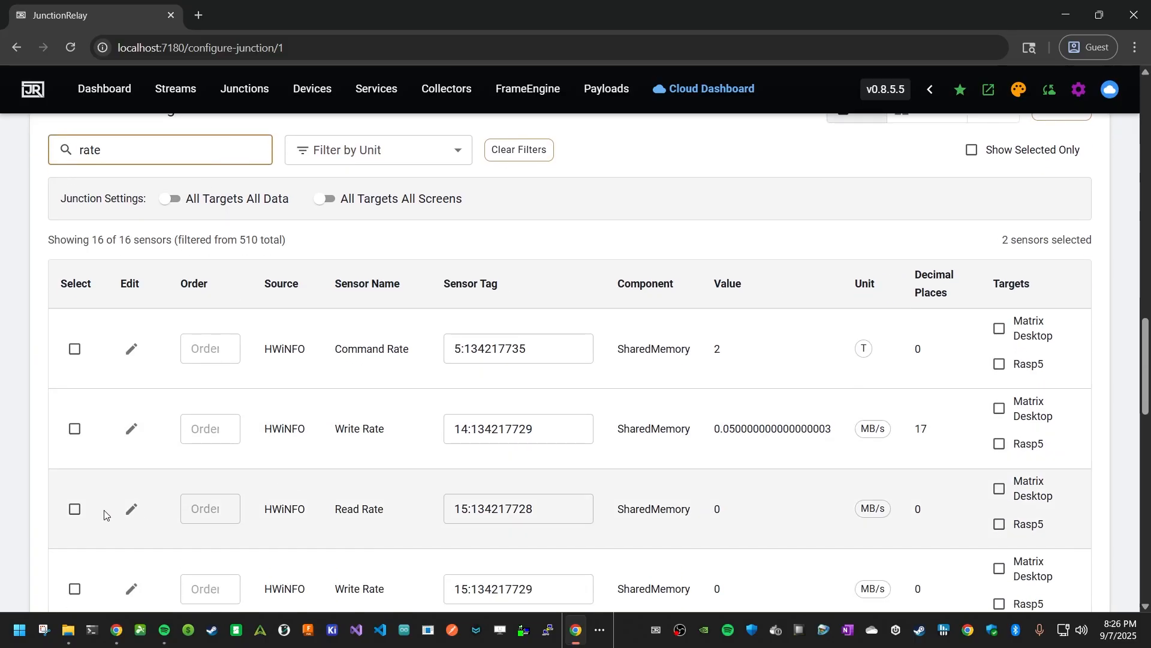
pyautogui.scroll(-5, 244, 420)
pyautogui.scroll(-10, 246, 421)
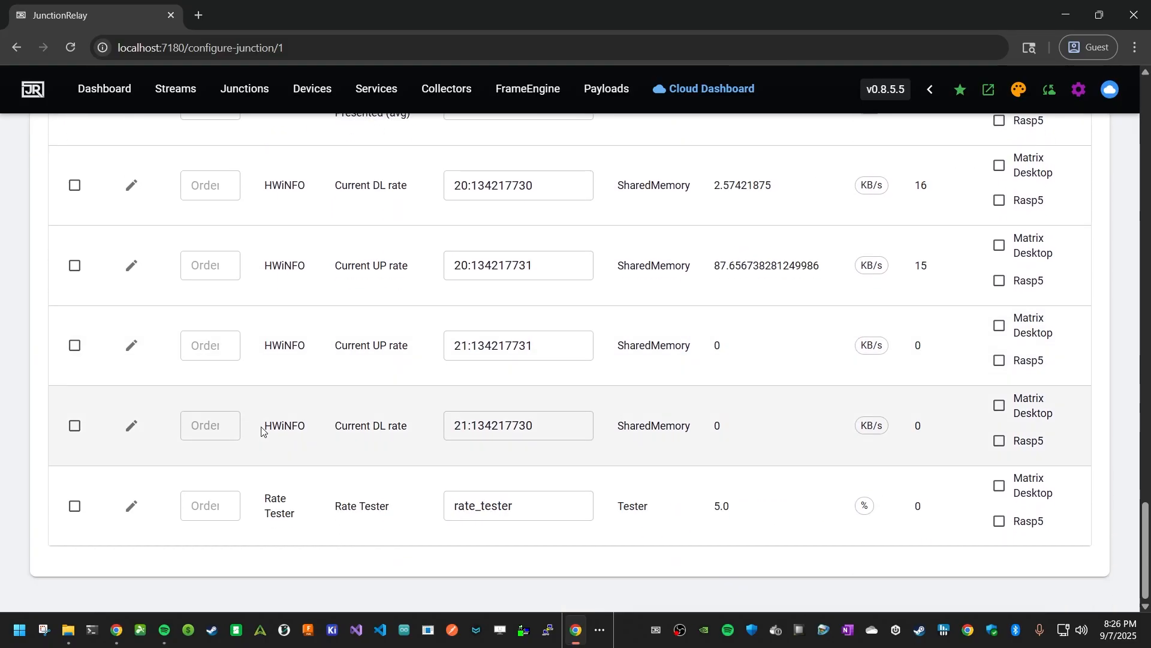
pyautogui.click(75, 506)
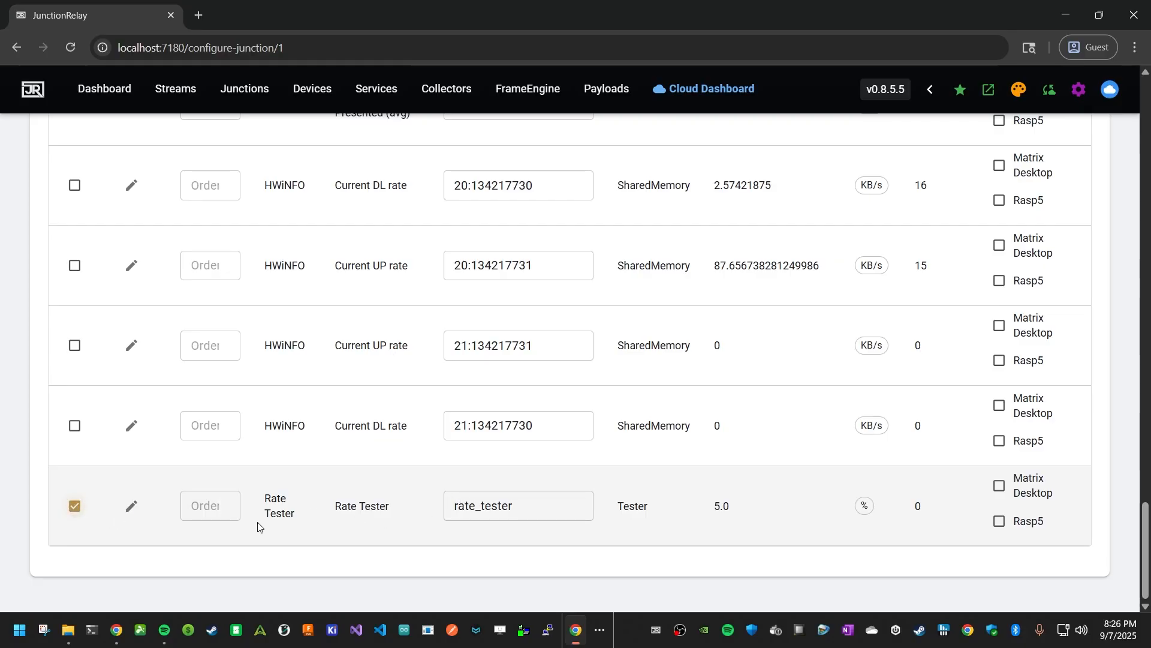
# - Rename the Rate Tester sensor tag as RTE
pyautogui.moveTo(552, 511); pyautogui.dragTo(413, 512)
pyautogui.write('RTE')
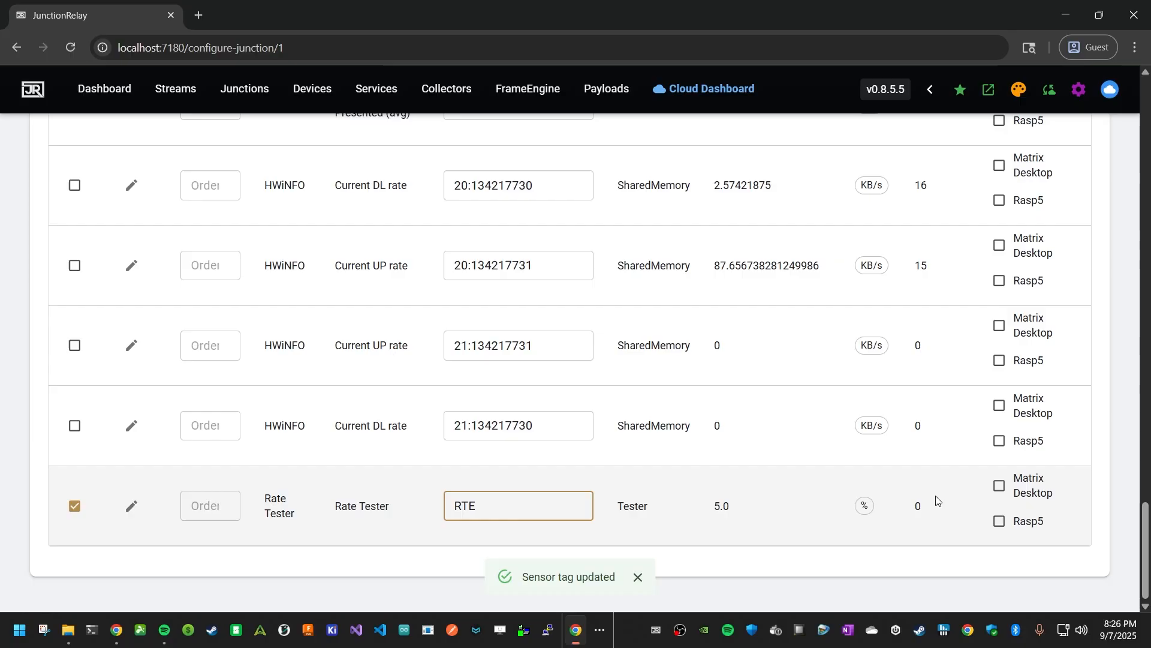
# - Target Rate Tester to Matrix Desktop and assign it to the External Matrix screen
pyautogui.click(999, 479)
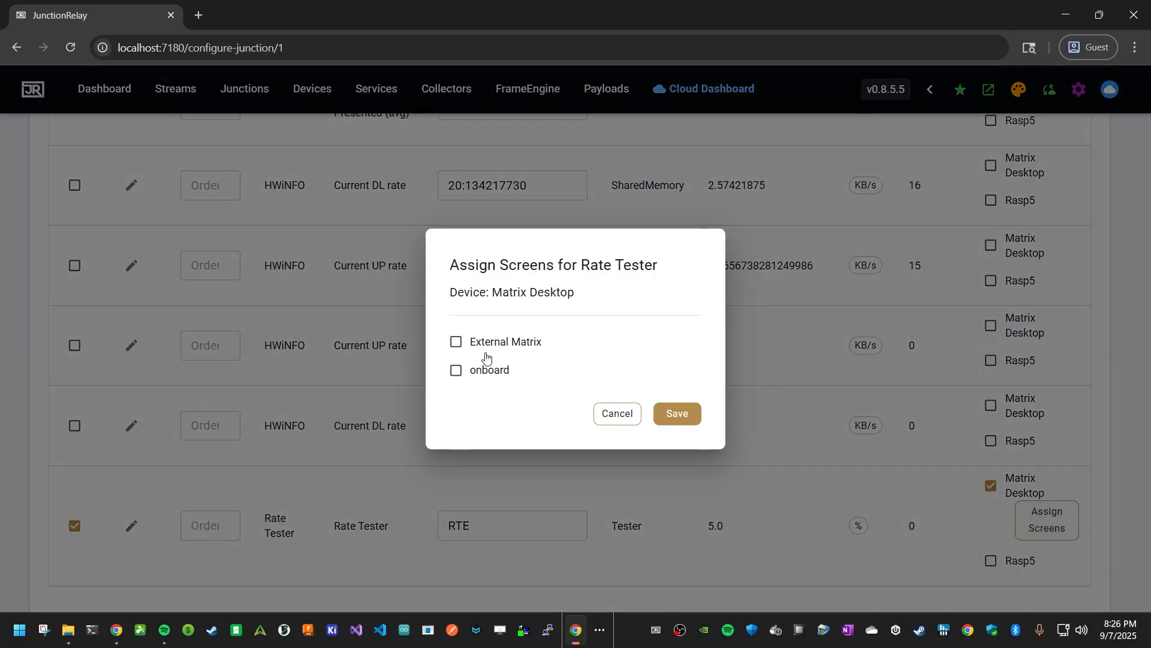
pyautogui.click(478, 342)
pyautogui.click(680, 415)
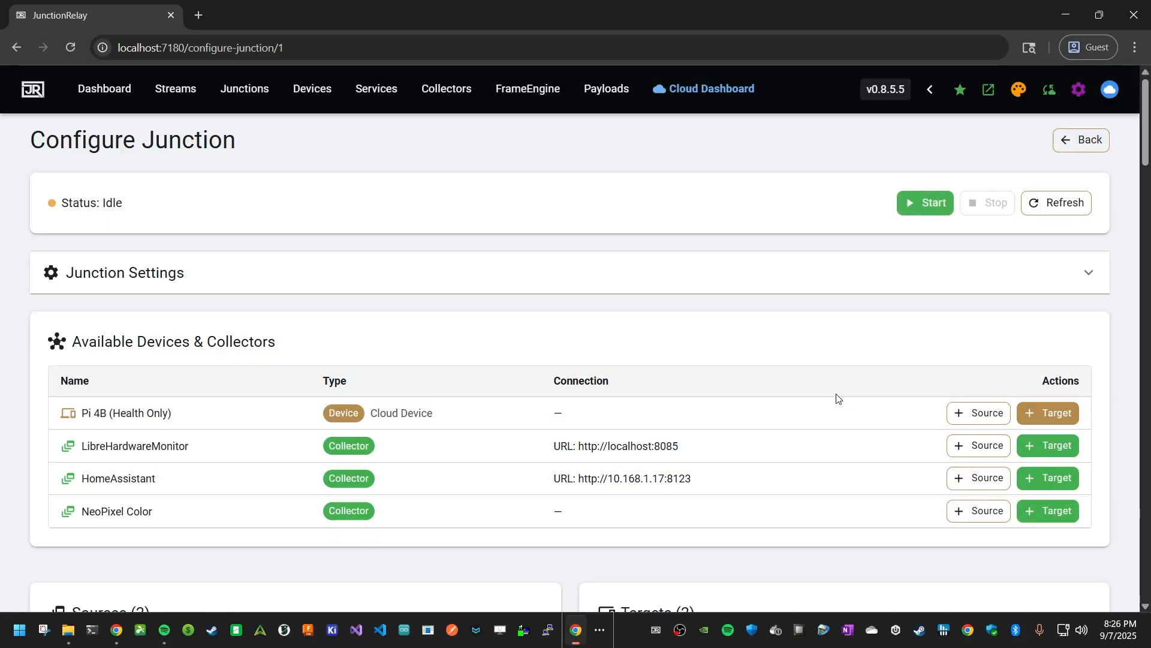
# - Show only the selected sensors in the sensors table
pyautogui.scroll(-20, 842, 400)
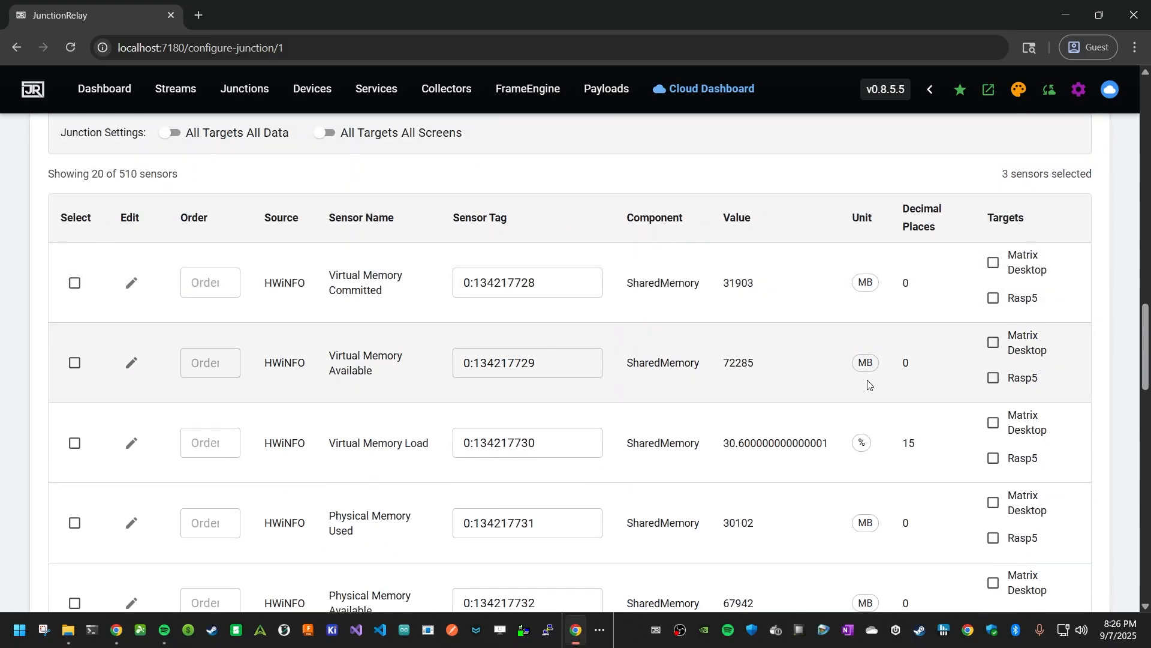
pyautogui.scroll(-14, 884, 395)
pyautogui.scroll(18, 902, 406)
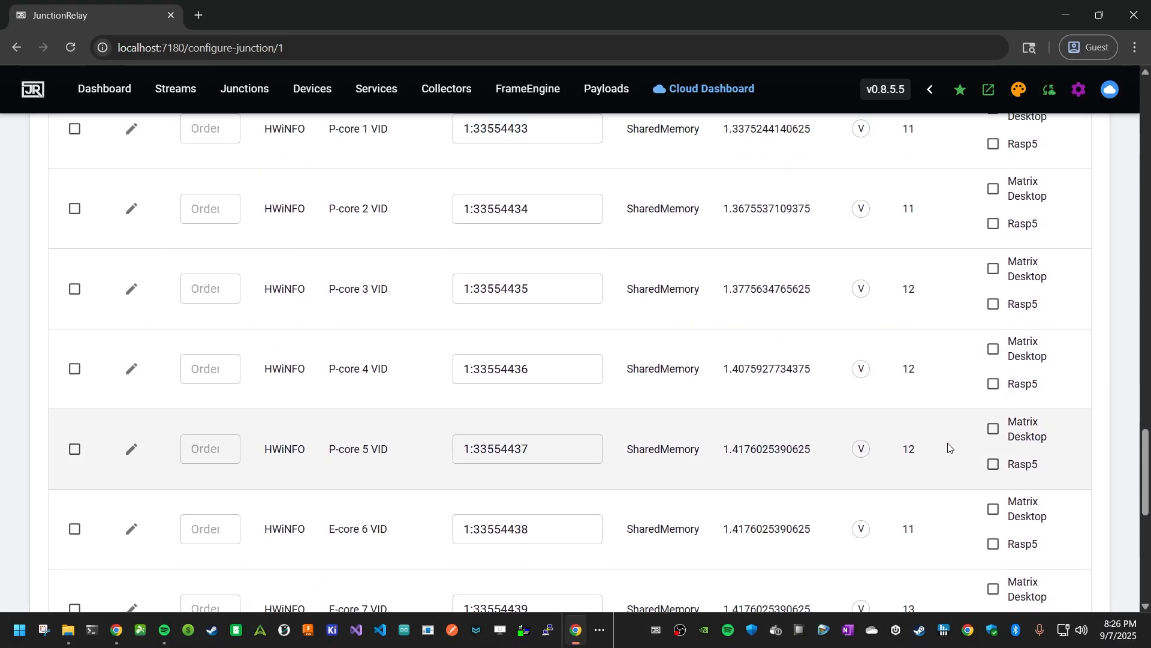
pyautogui.scroll(6, 1003, 432)
pyautogui.click(1013, 263)
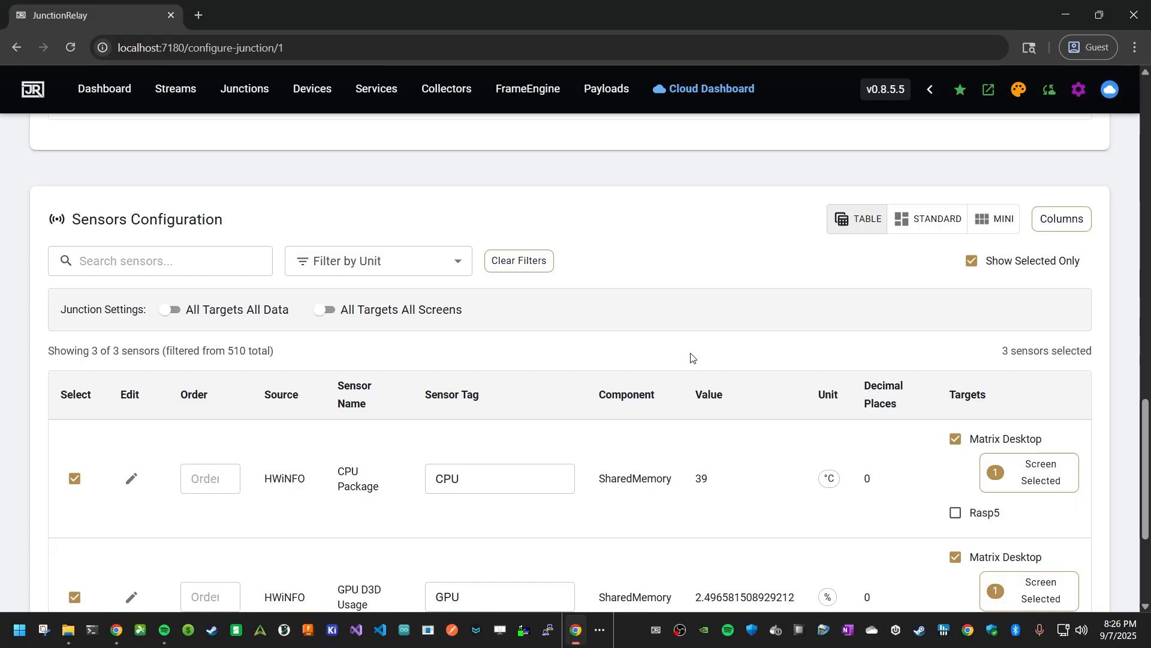
# - Start the junction
pyautogui.scroll(-4, 617, 357)
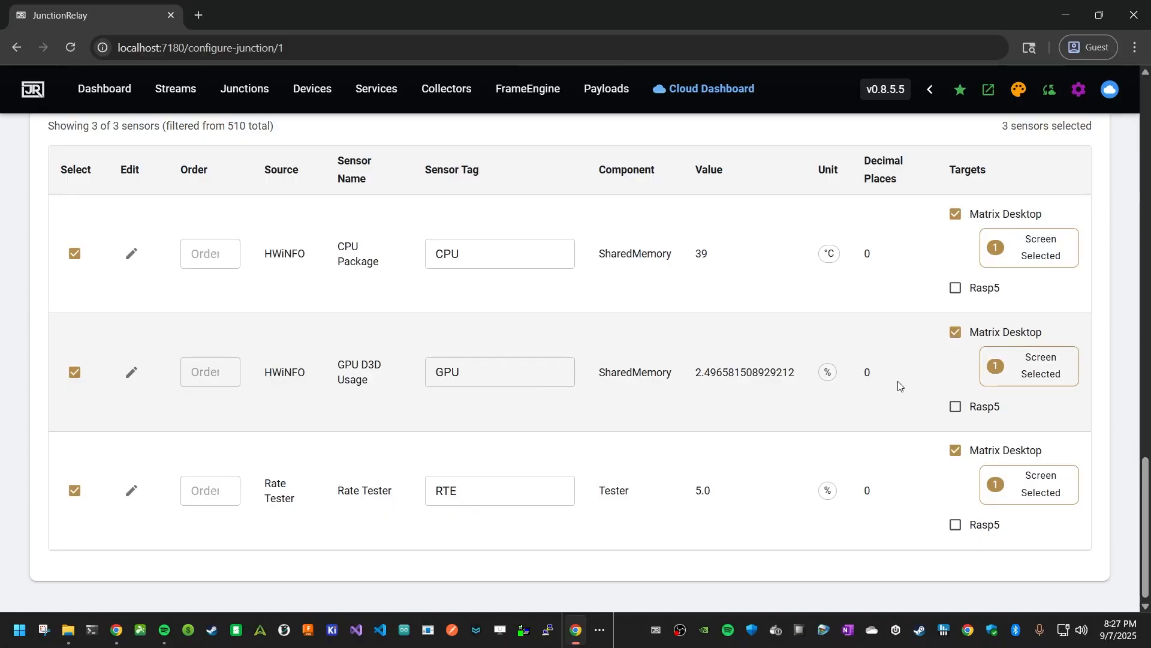
pyautogui.scroll(6, 903, 379)
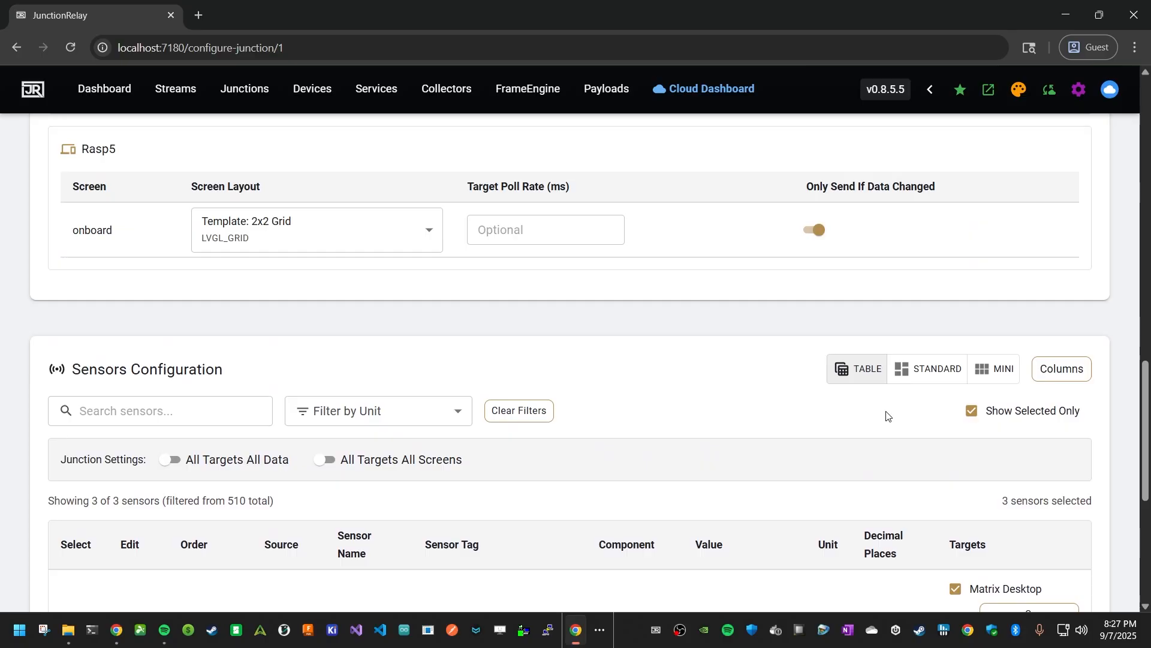
pyautogui.scroll(15, 765, 412)
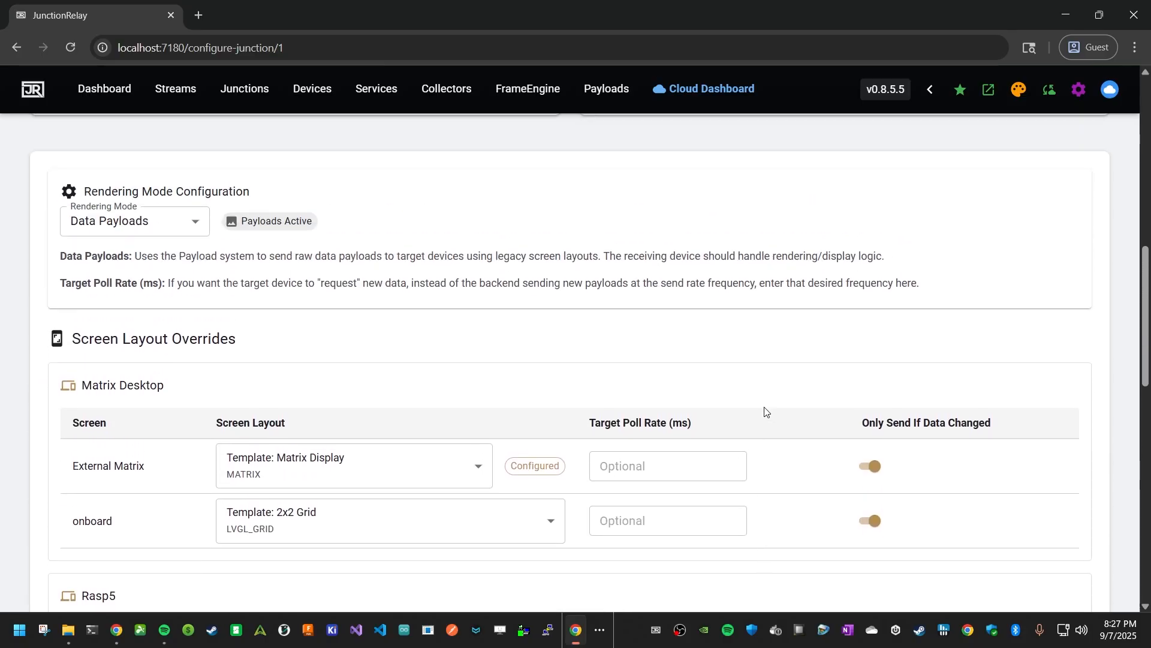
pyautogui.scroll(1, 774, 410)
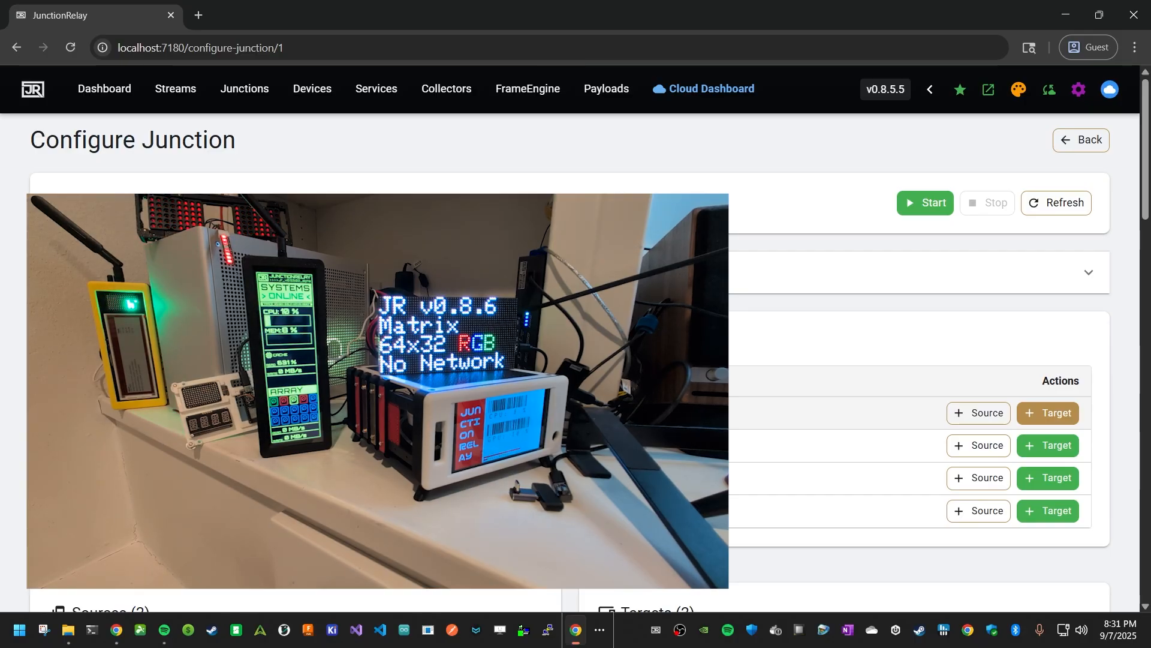
pyautogui.click(926, 205)
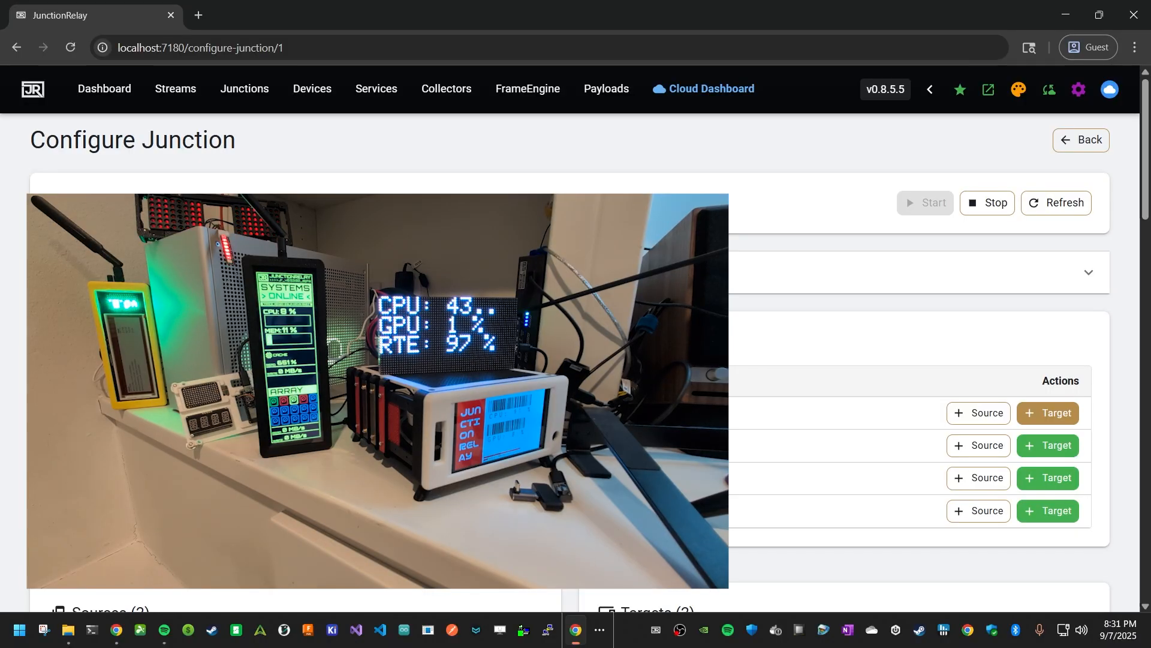
# - Open the CPU Package sensor editor and save it without changes
pyautogui.scroll(-15, 917, 360)
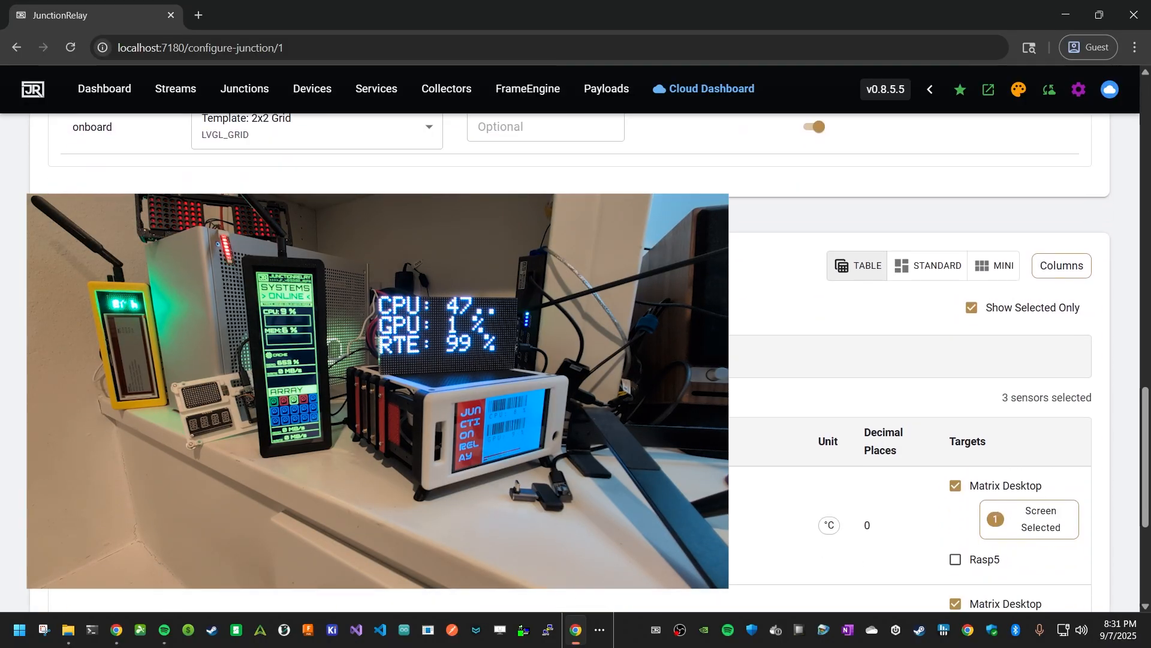
pyautogui.scroll(-4, 764, 336)
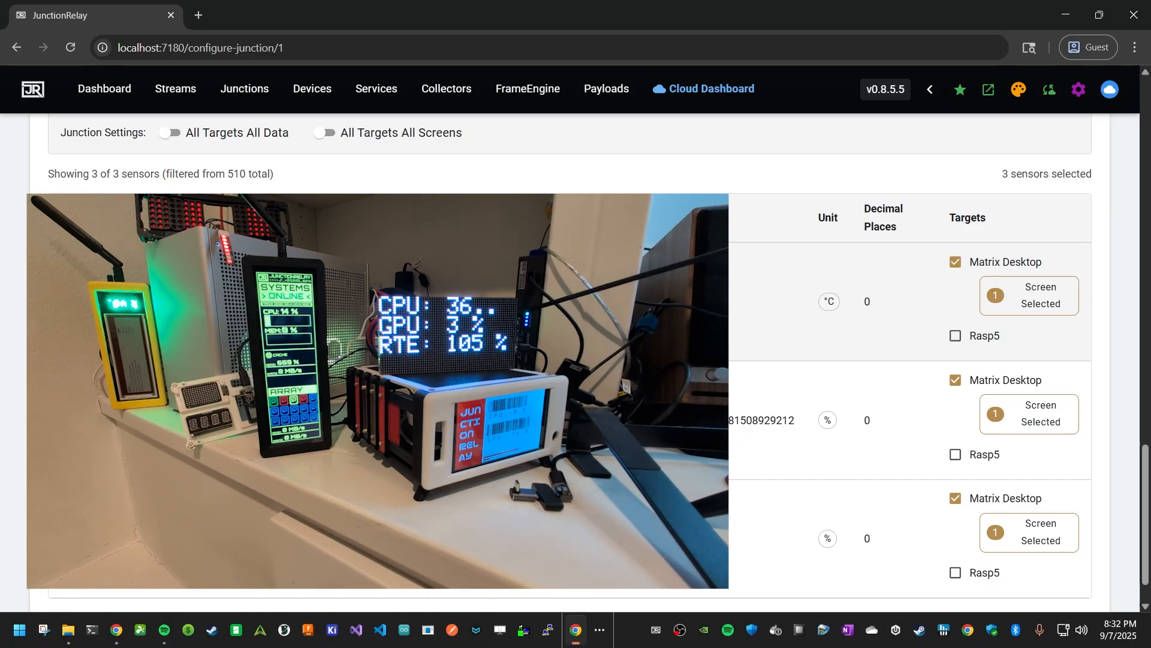
pyautogui.click(383, 302)
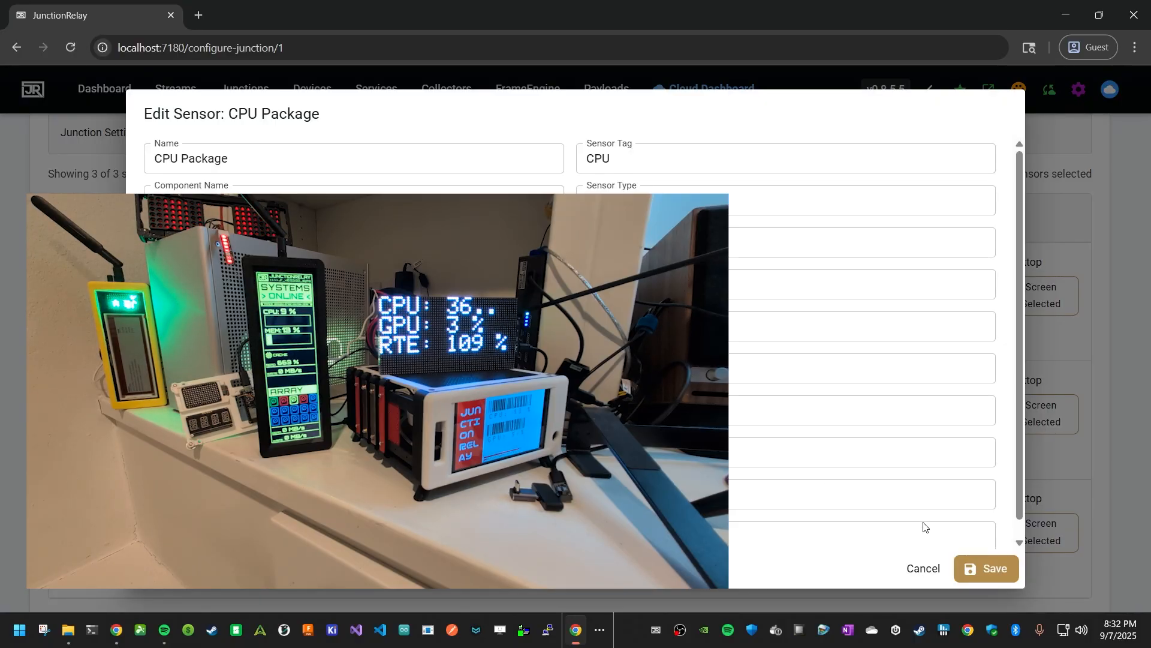
pyautogui.click(971, 568)
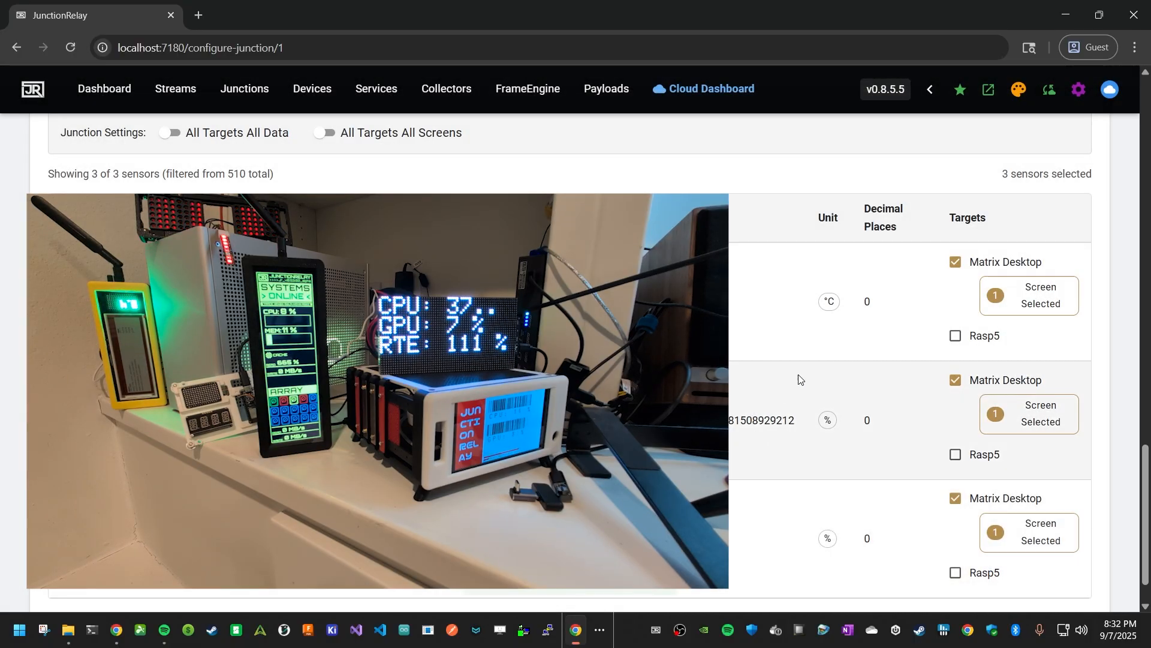
# - Restart the junction by stopping and starting it
pyautogui.scroll(6, 802, 346)
pyautogui.scroll(8, 803, 346)
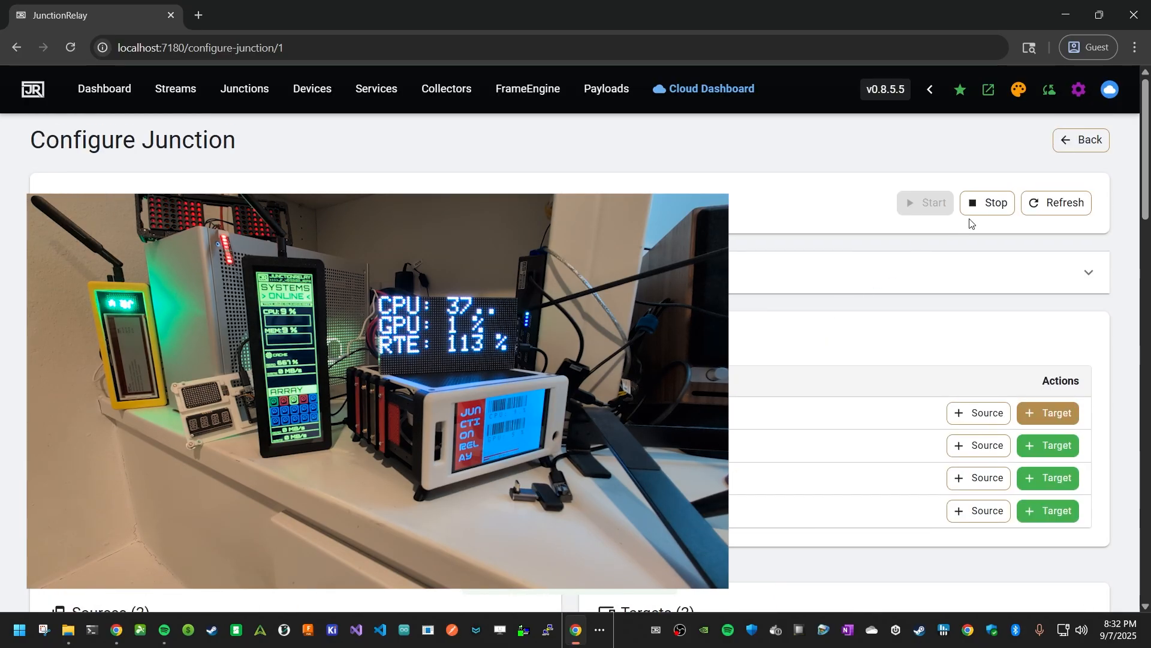
pyautogui.click(973, 205)
pyautogui.click(918, 207)
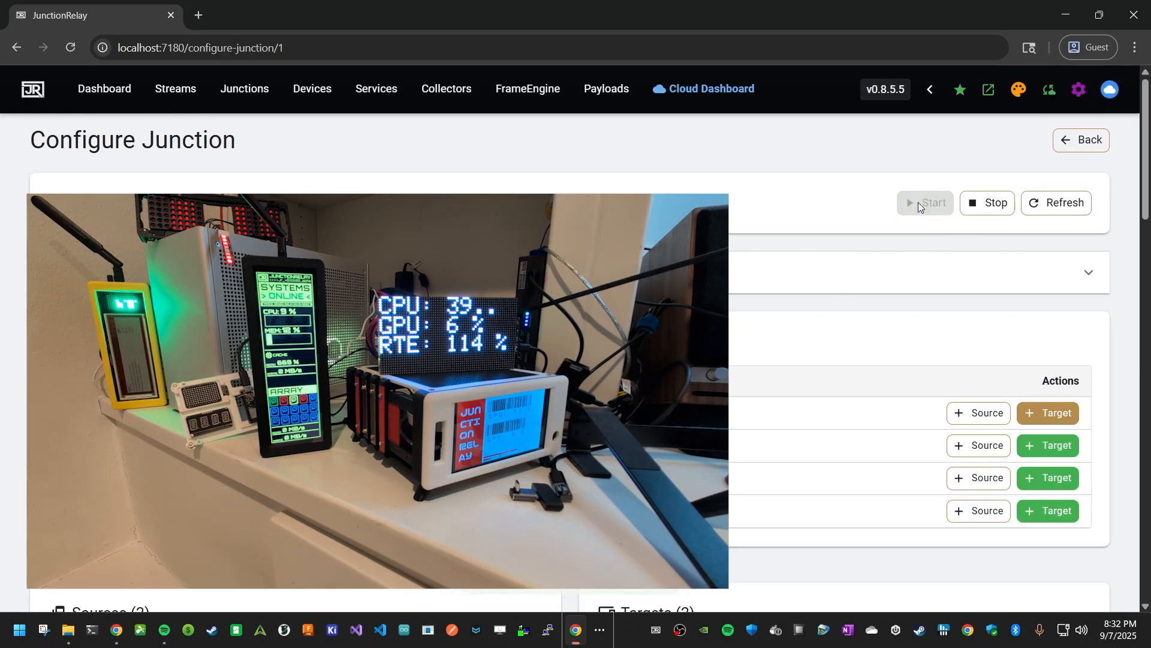
pyautogui.scroll(-15, 922, 204)
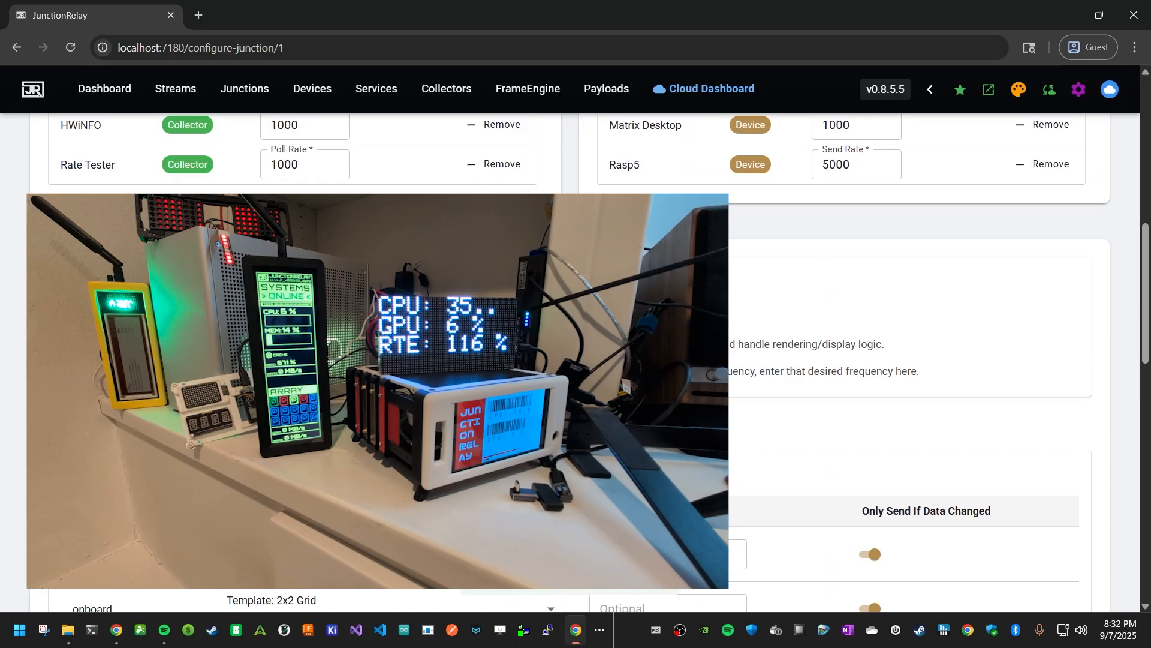
pyautogui.scroll(-6, 758, 396)
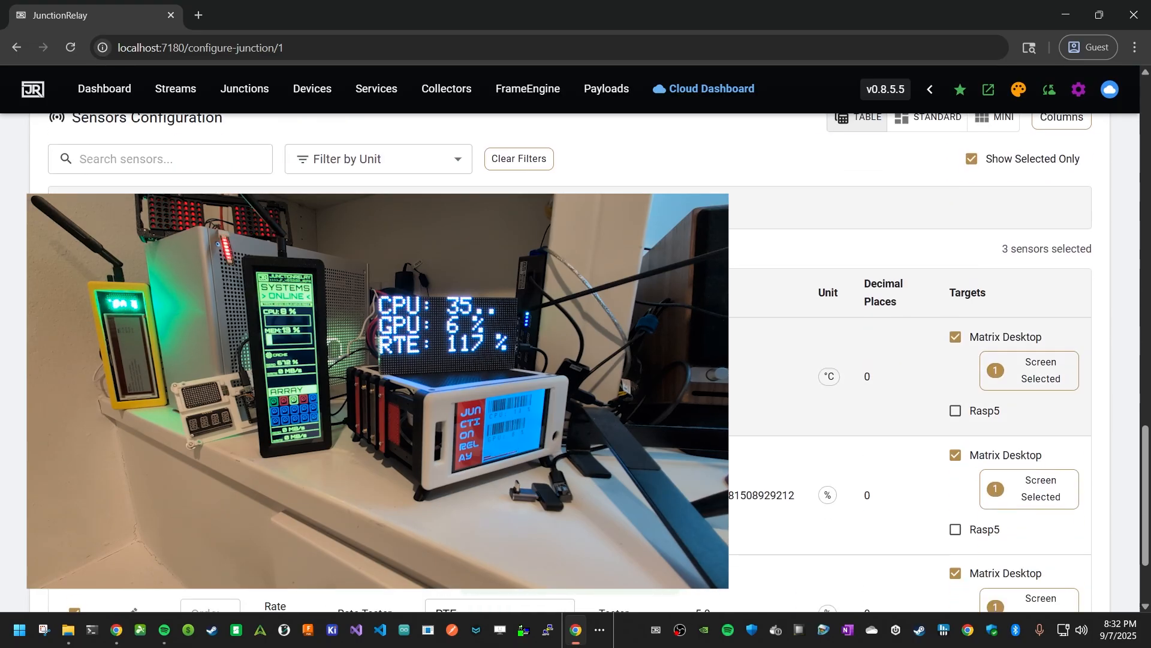
pyautogui.doubleClick(828, 377)
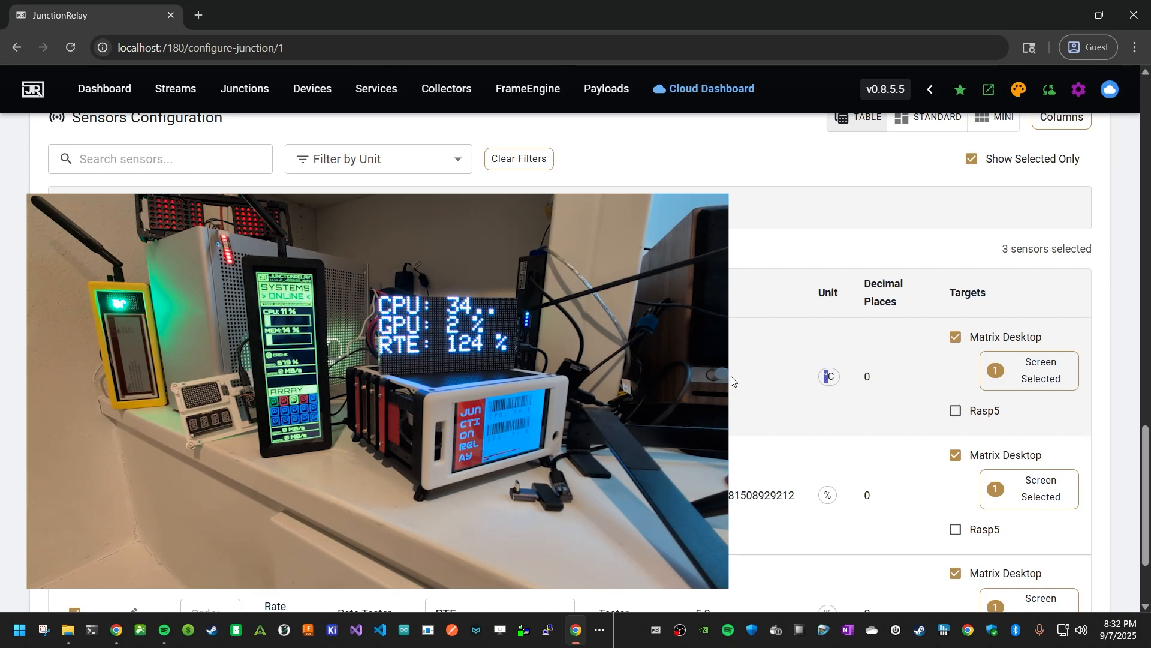
pyautogui.scroll(15, 775, 352)
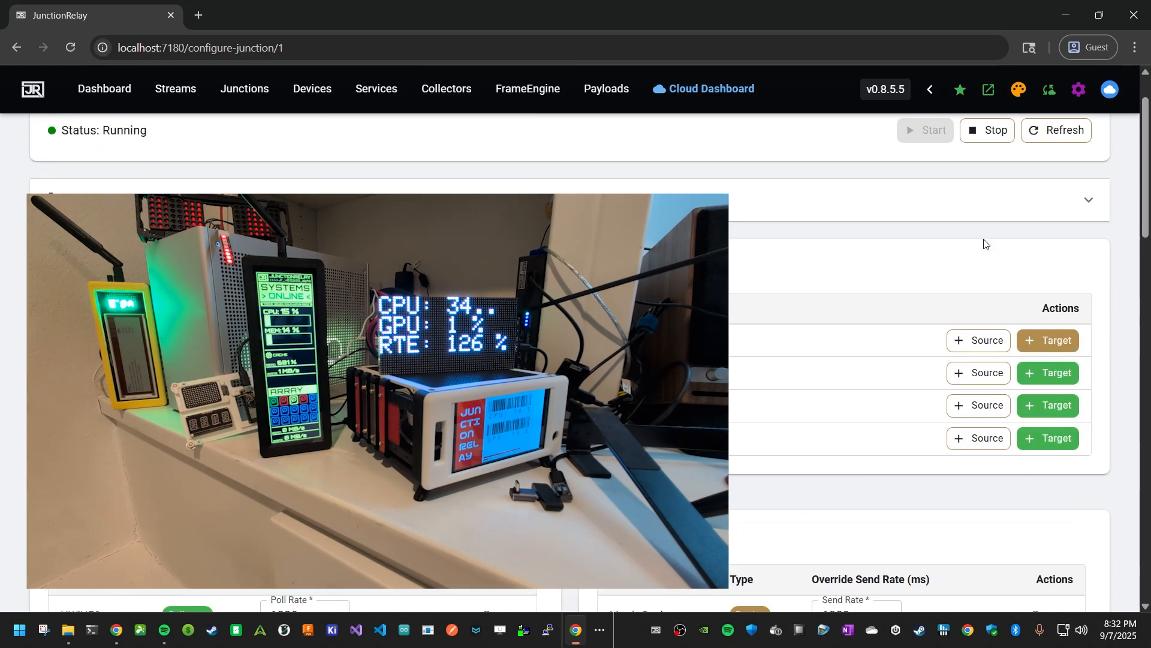
pyautogui.click(987, 203)
pyautogui.scroll(-15, 986, 203)
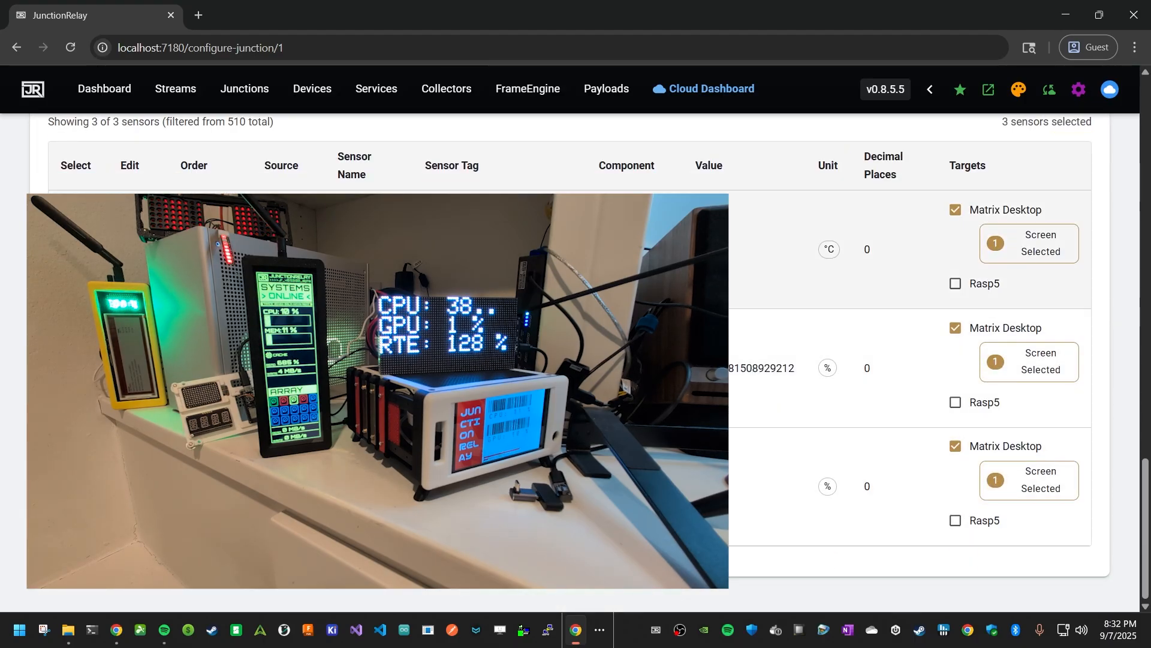
# - Stop the running junction
pyautogui.scroll(15, 845, 266)
pyautogui.click(916, 201)
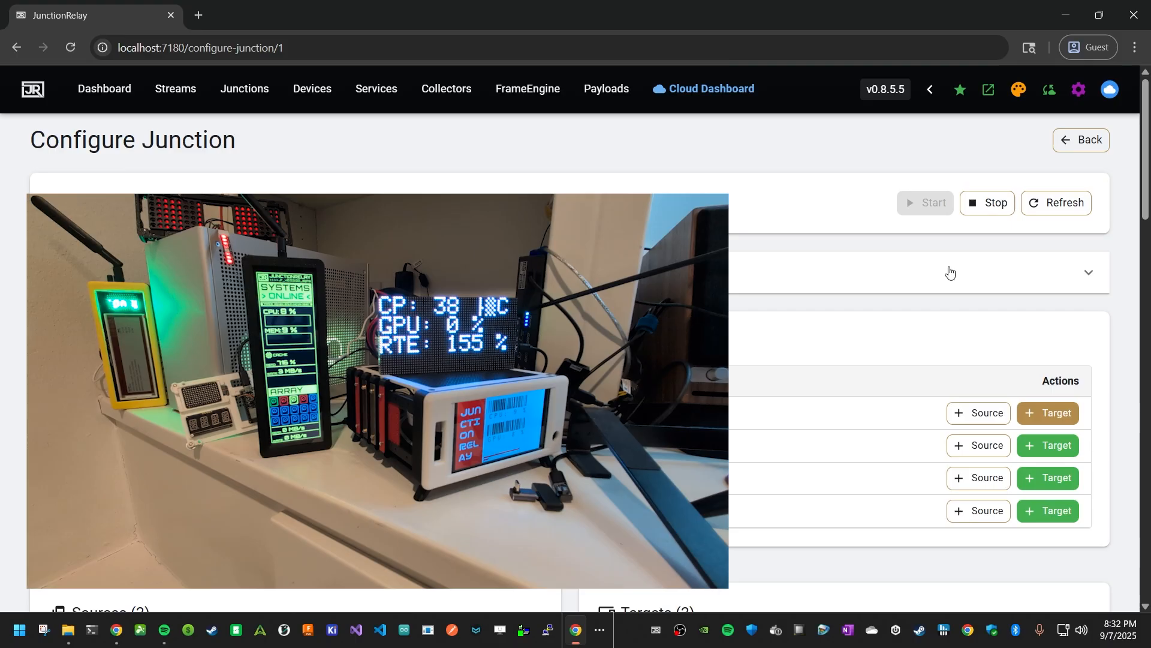
pyautogui.click(989, 203)
pyautogui.scroll(-5, 990, 207)
pyautogui.scroll(-14, 920, 389)
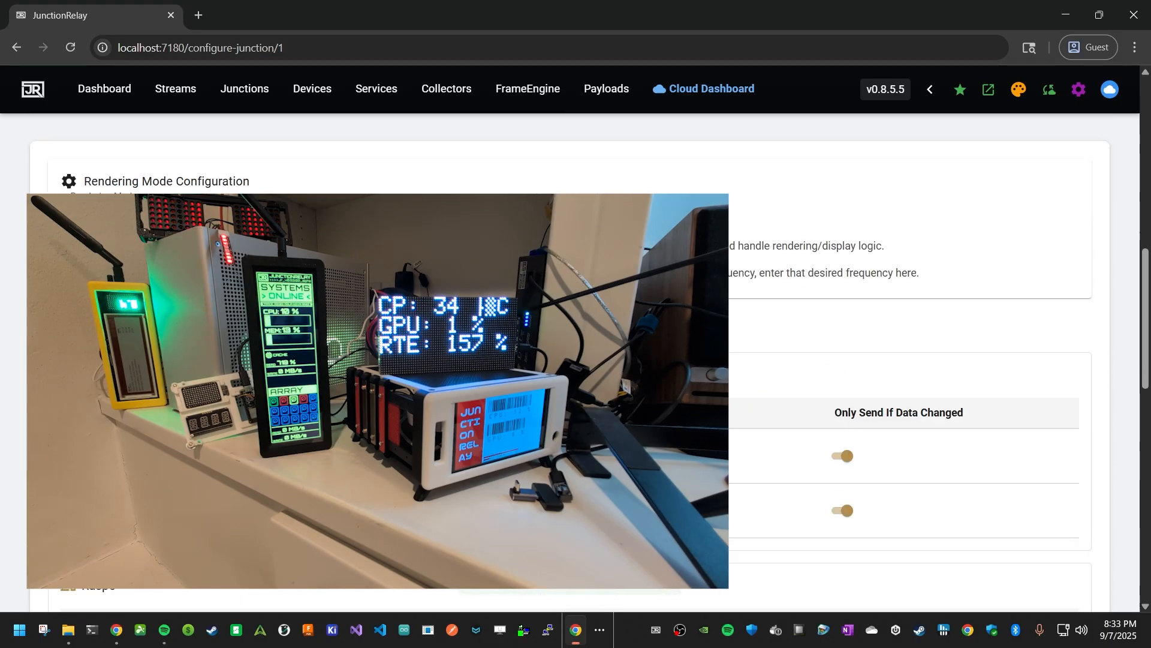
pyautogui.scroll(-5, 920, 390)
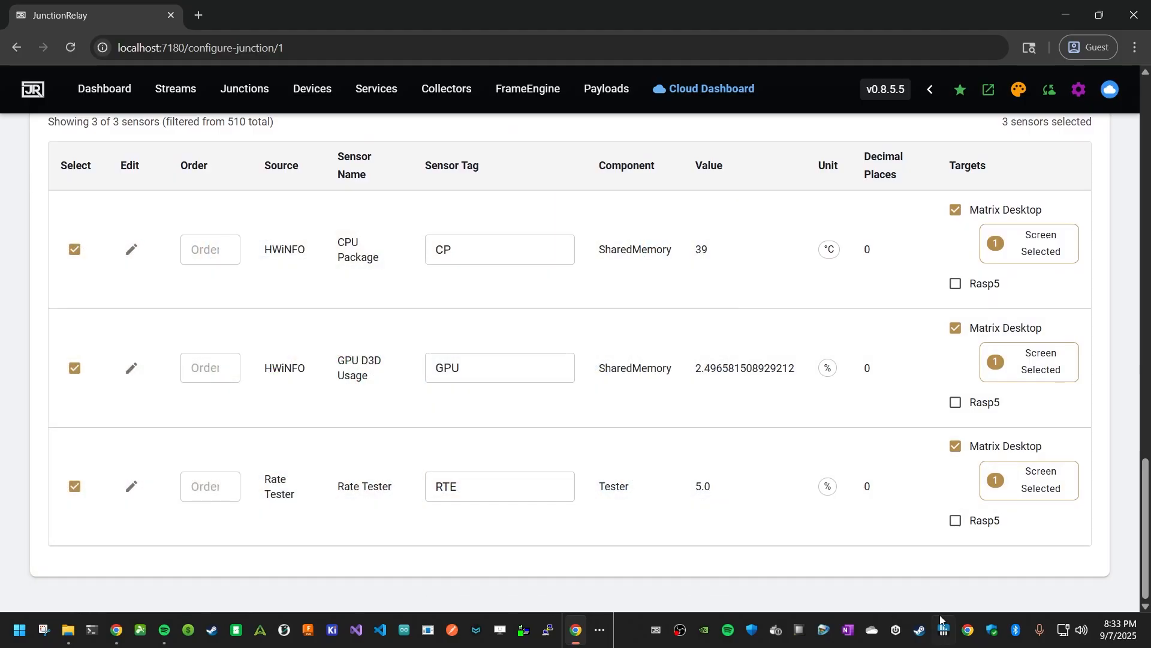
# - Examine the HWiNFO main settings tabs and the sensor polling settings, closing both dialogs without changes
pyautogui.rightClick(944, 629)
pyautogui.click(992, 590)
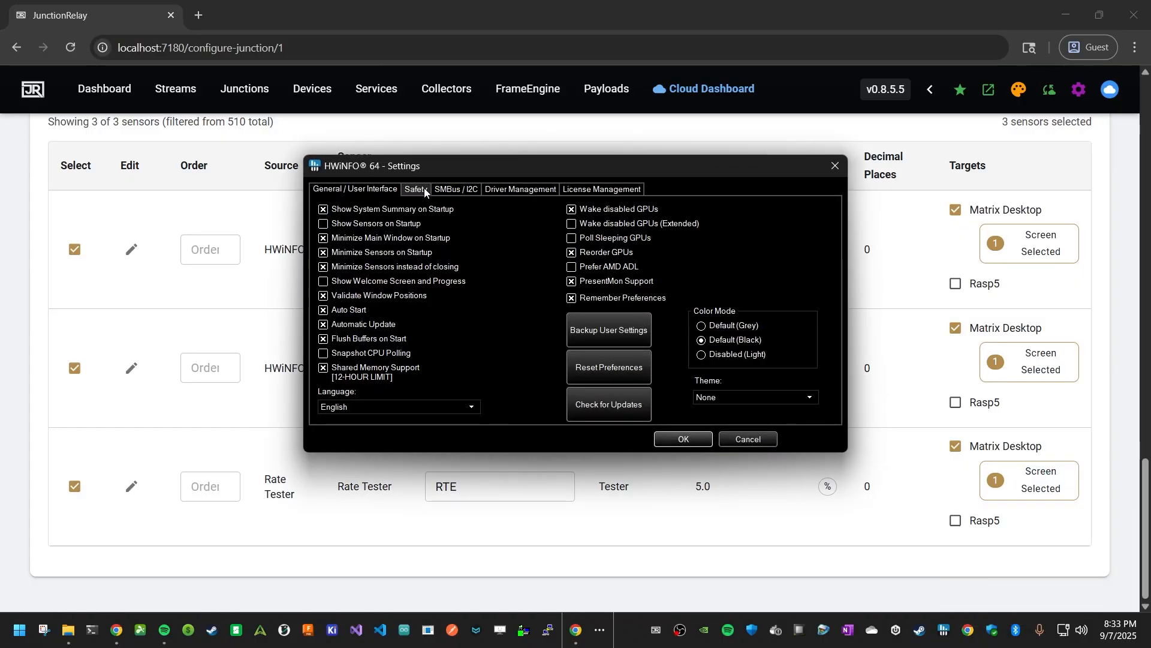
pyautogui.click(440, 192)
pyautogui.click(521, 190)
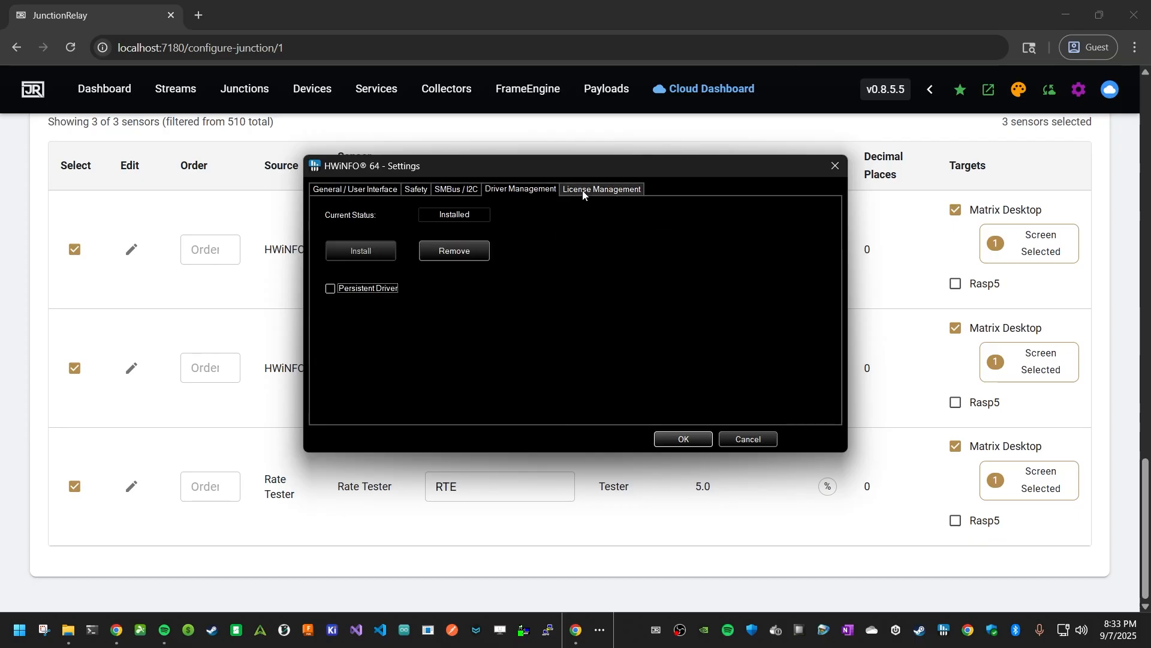
pyautogui.click(592, 188)
pyautogui.click(372, 193)
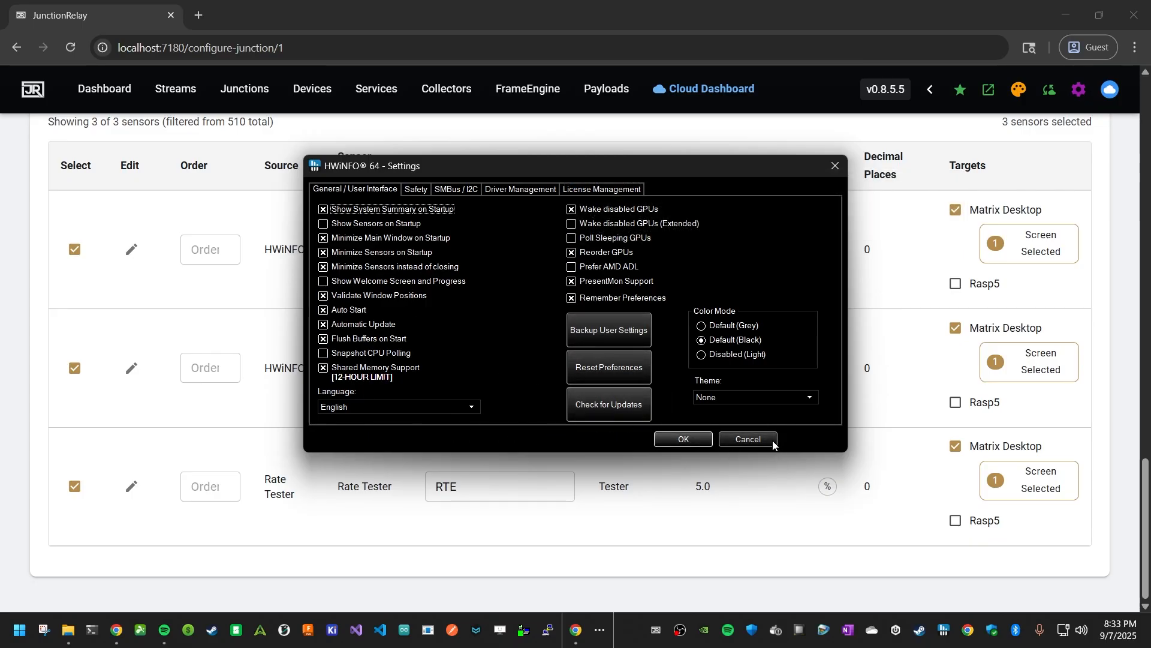
pyautogui.click(749, 439)
pyautogui.click(947, 637)
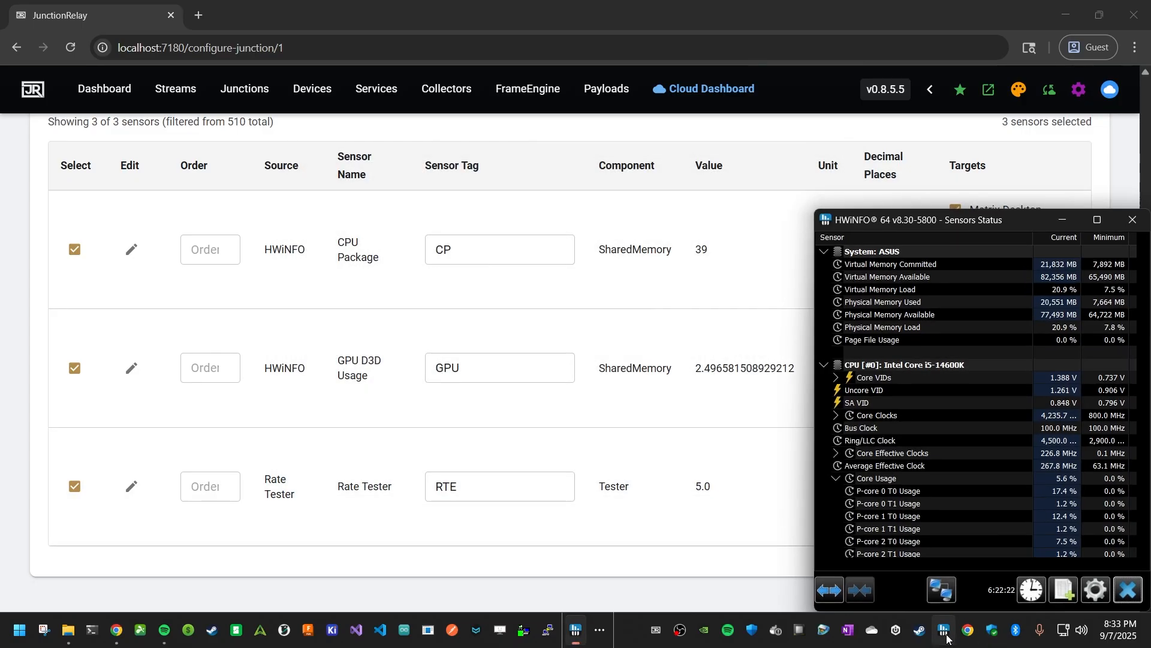
pyautogui.click(1027, 590)
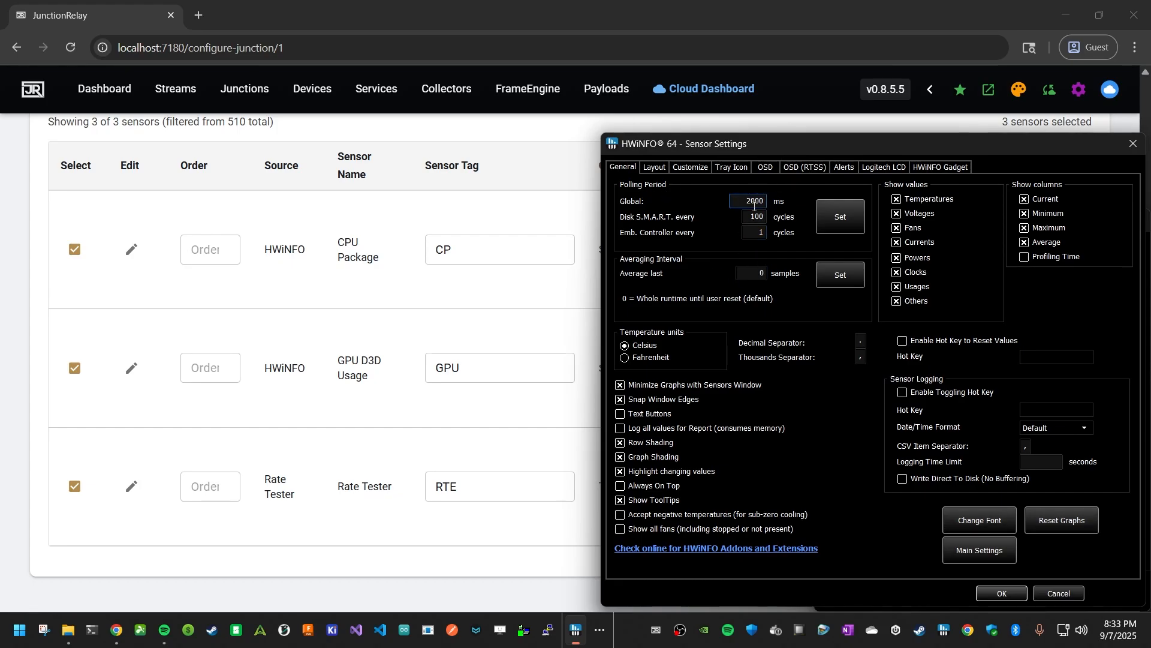
pyautogui.click(1059, 593)
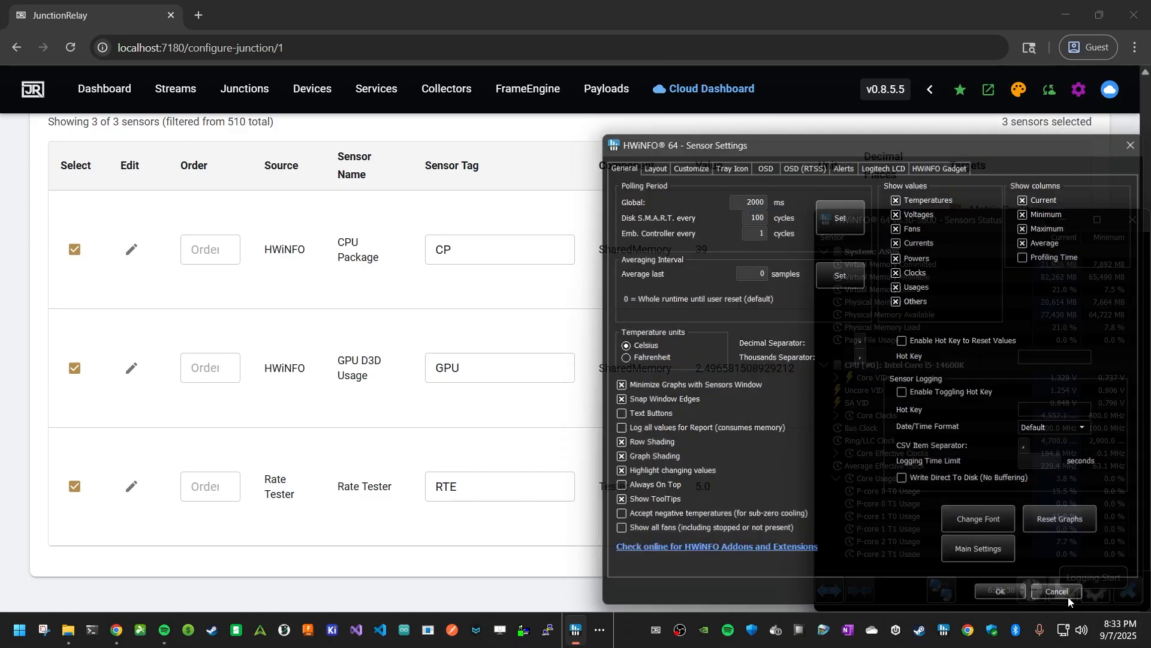
pyautogui.click(1128, 590)
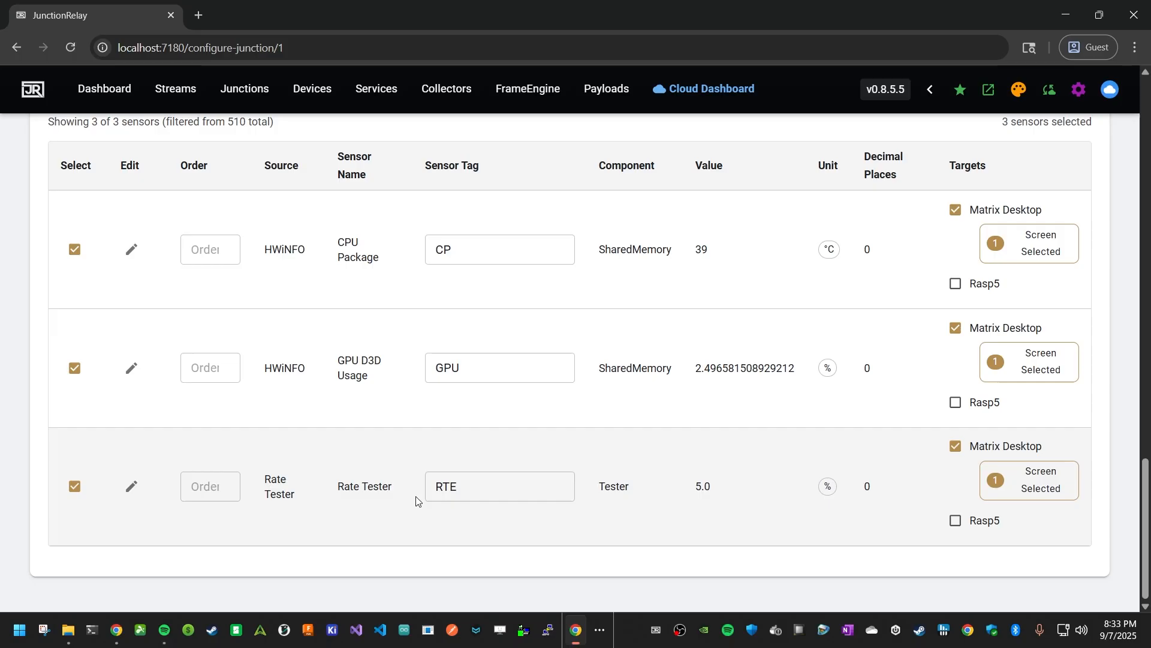
# - Set the Rate Tester poll rate and the Matrix Desktop send rate to 100 ms
pyautogui.scroll(15, 506, 494)
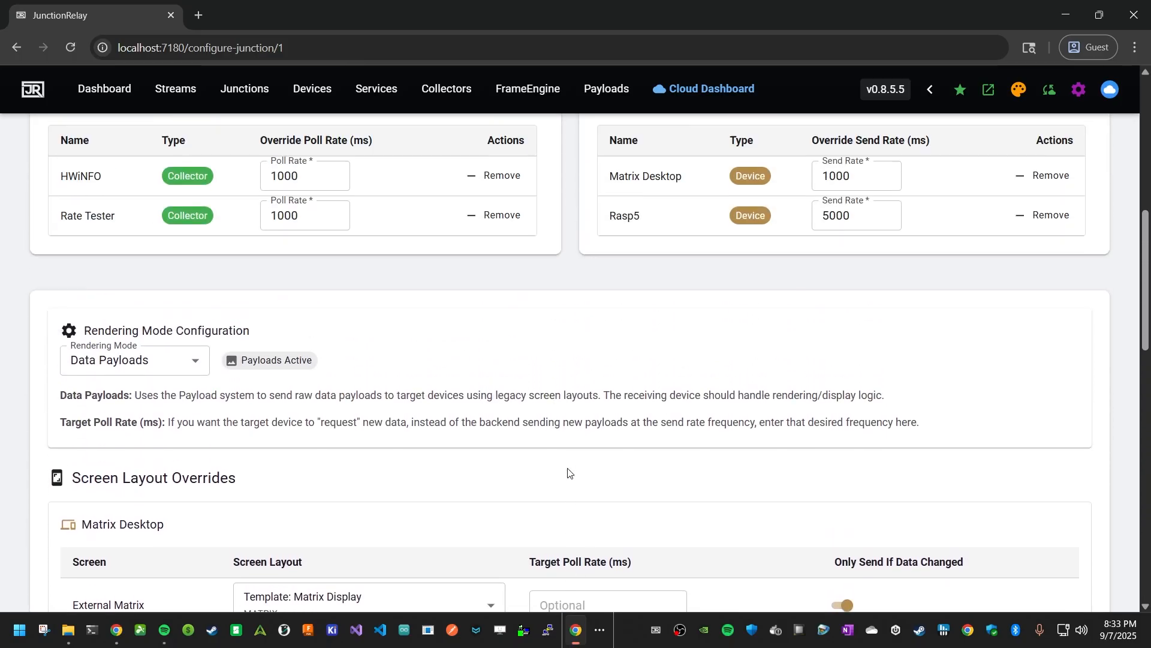
pyautogui.scroll(3, 568, 473)
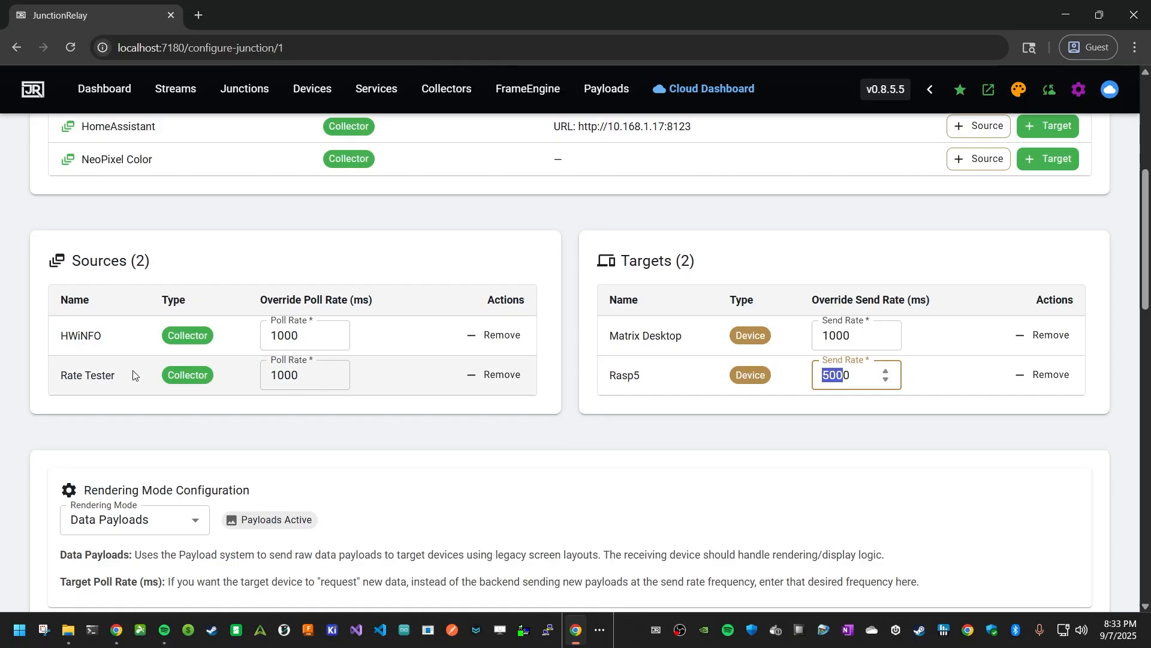
pyautogui.press('Delete')
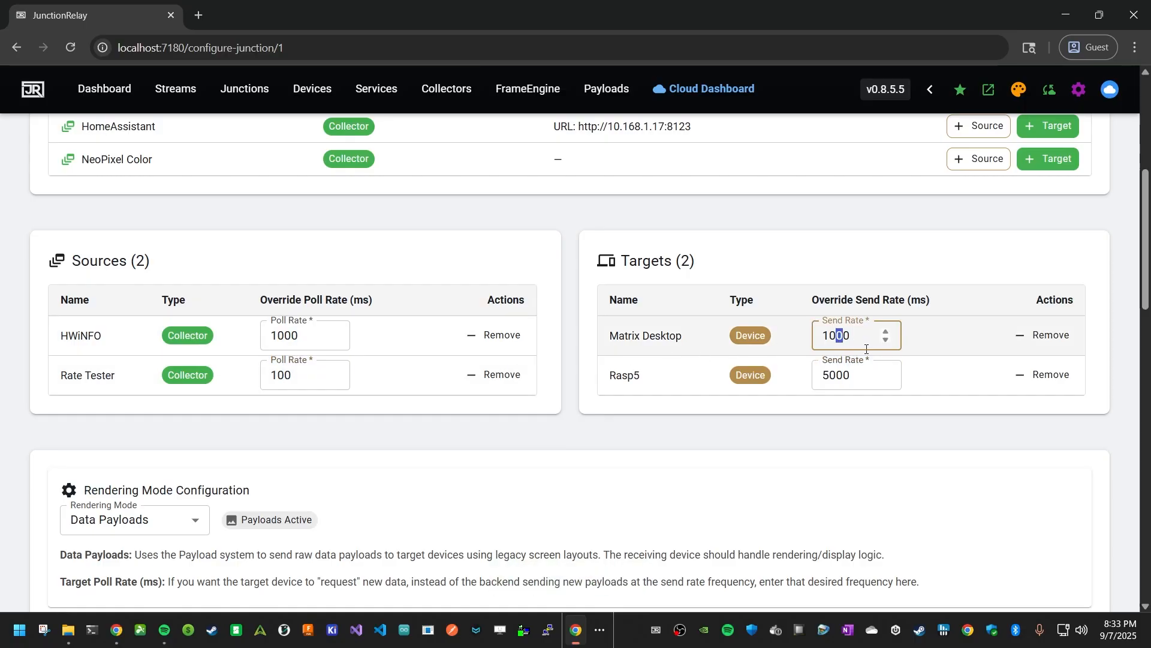
pyautogui.press('Delete')
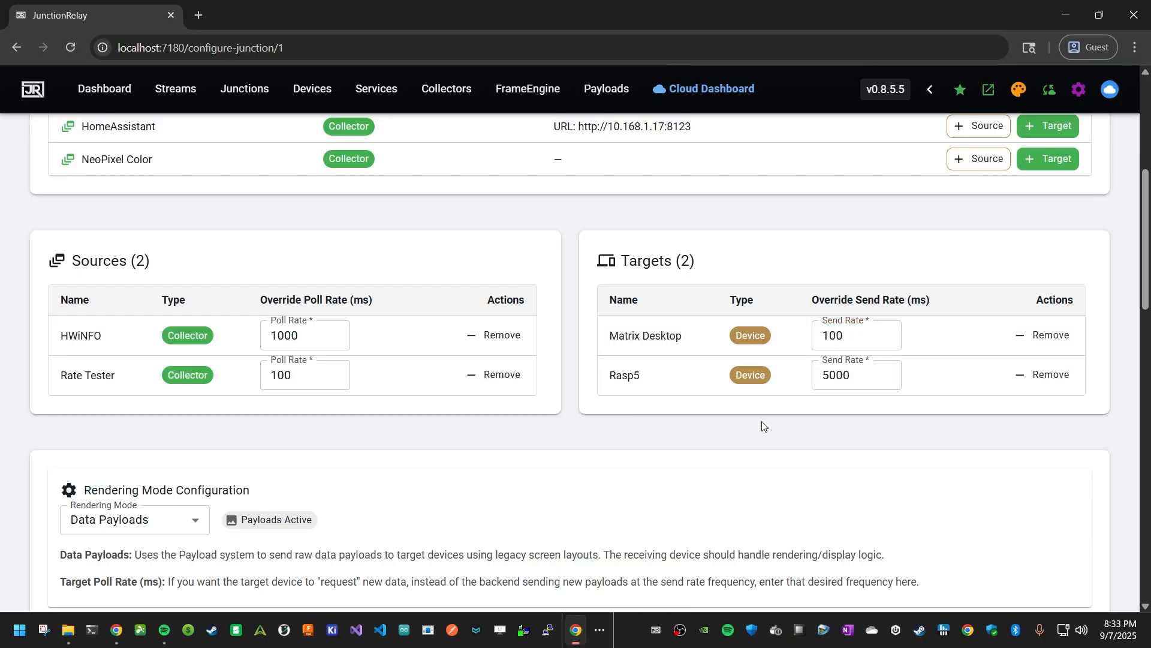
# - Start the junction
pyautogui.scroll(6, 760, 419)
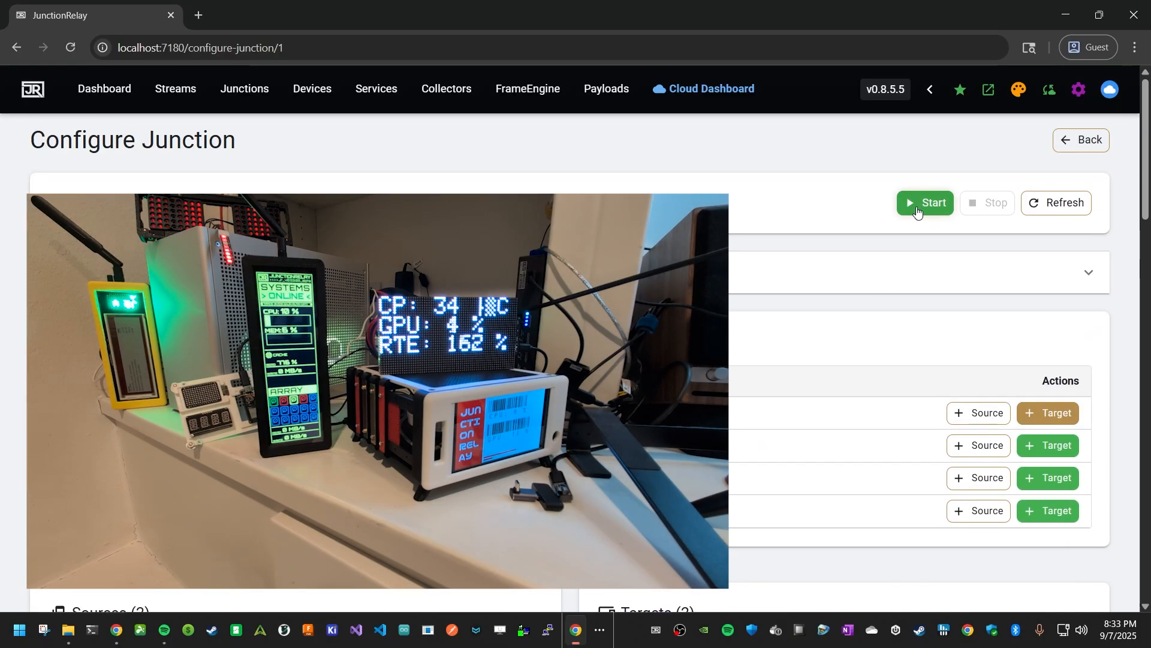
pyautogui.click(915, 205)
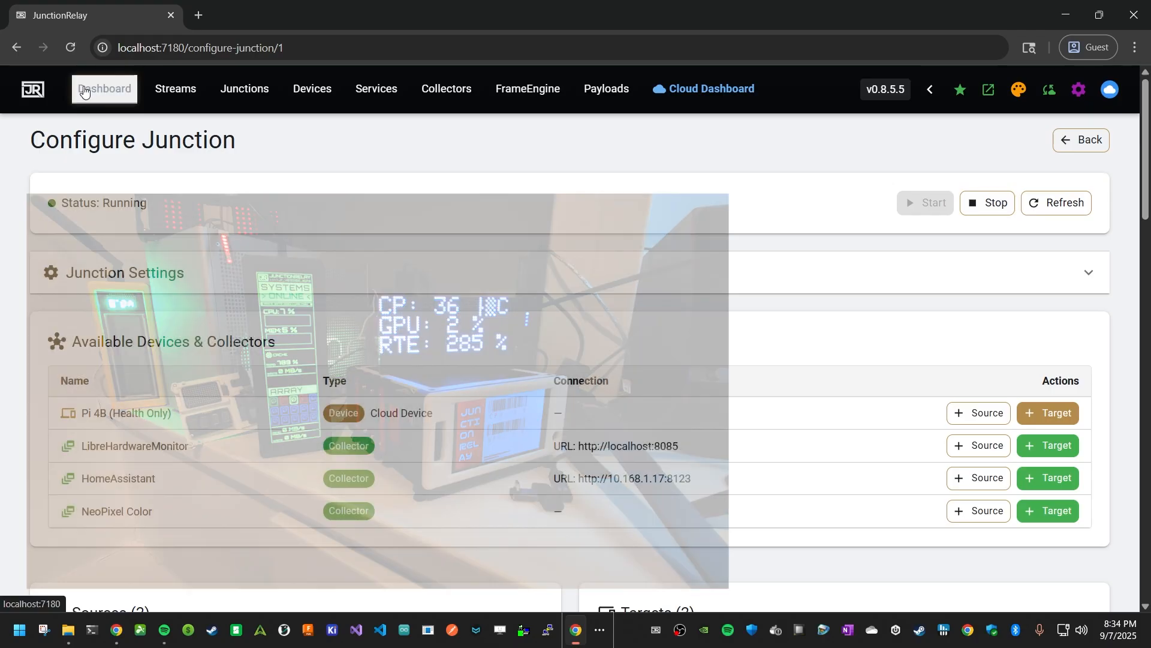
# - Open the dashboard and inspect the active collectors and the Matrix Desktop WebSocket stream
pyautogui.click(105, 89)
pyautogui.scroll(-2, 439, 346)
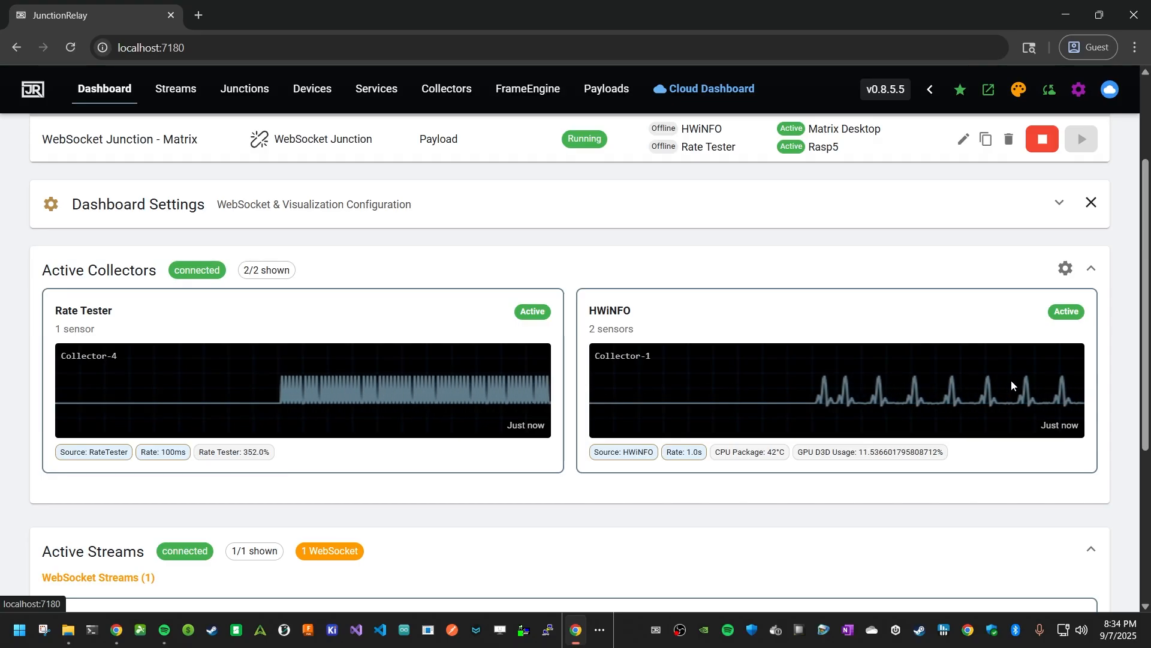
pyautogui.scroll(-4, 581, 384)
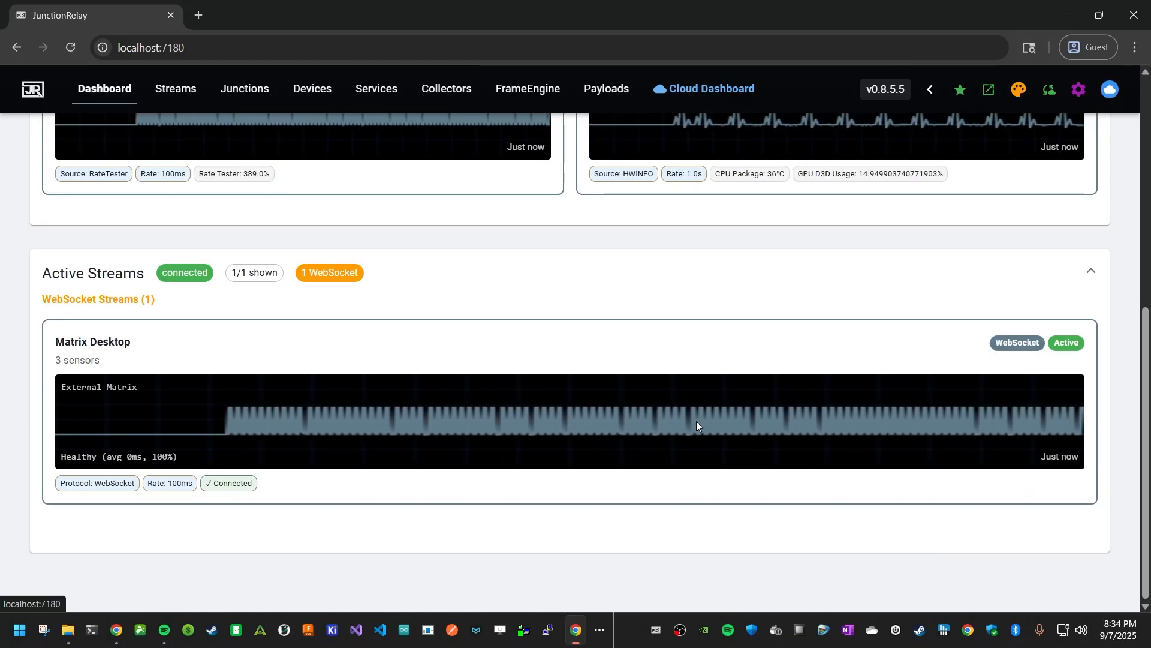
pyautogui.moveTo(696, 421)
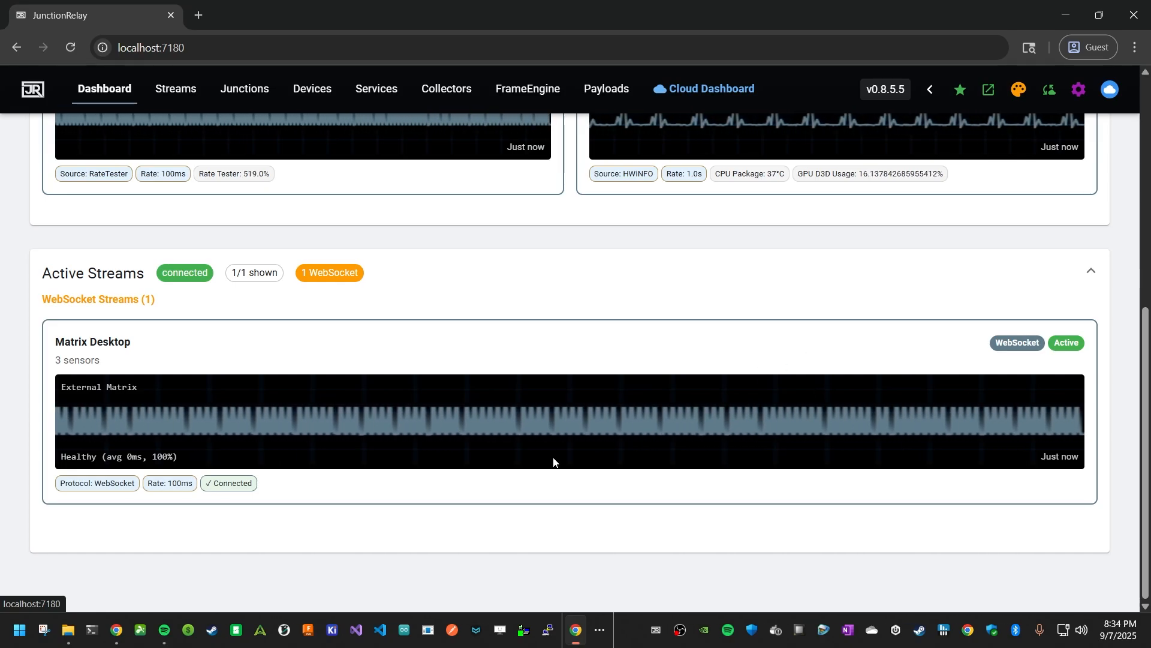
pyautogui.moveTo(545, 439)
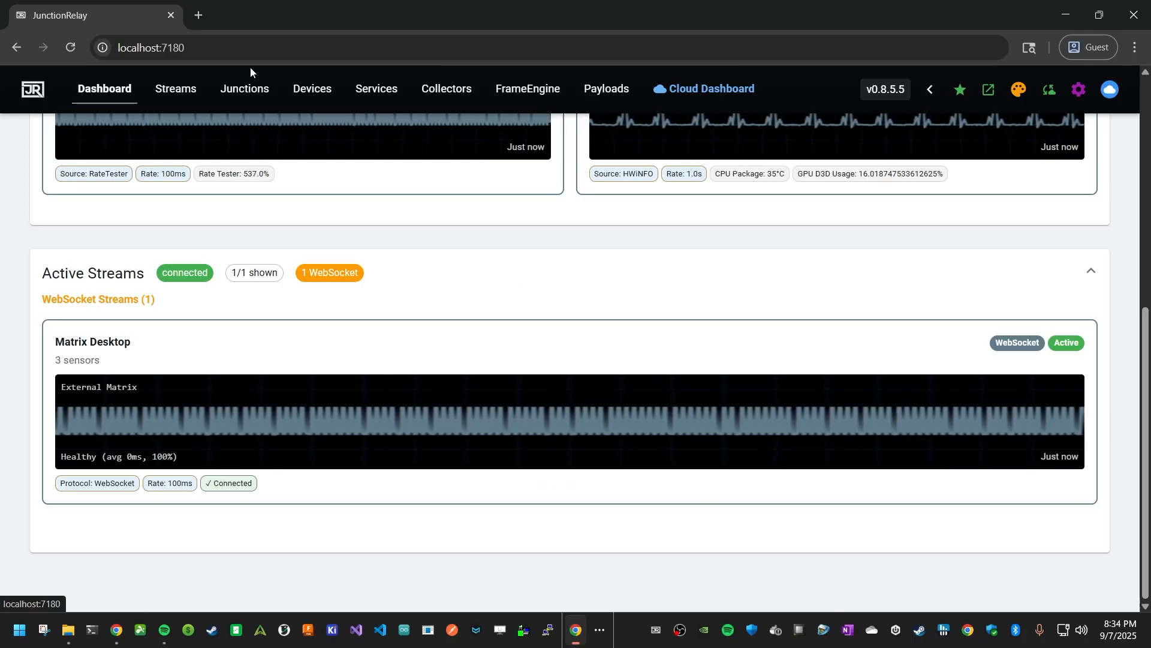
# - Reopen the junction's configuration and set the Matrix Desktop send rate and Rate Tester poll rate to 200 ms
pyautogui.click(246, 88)
pyautogui.click(1054, 443)
pyautogui.click(504, 437)
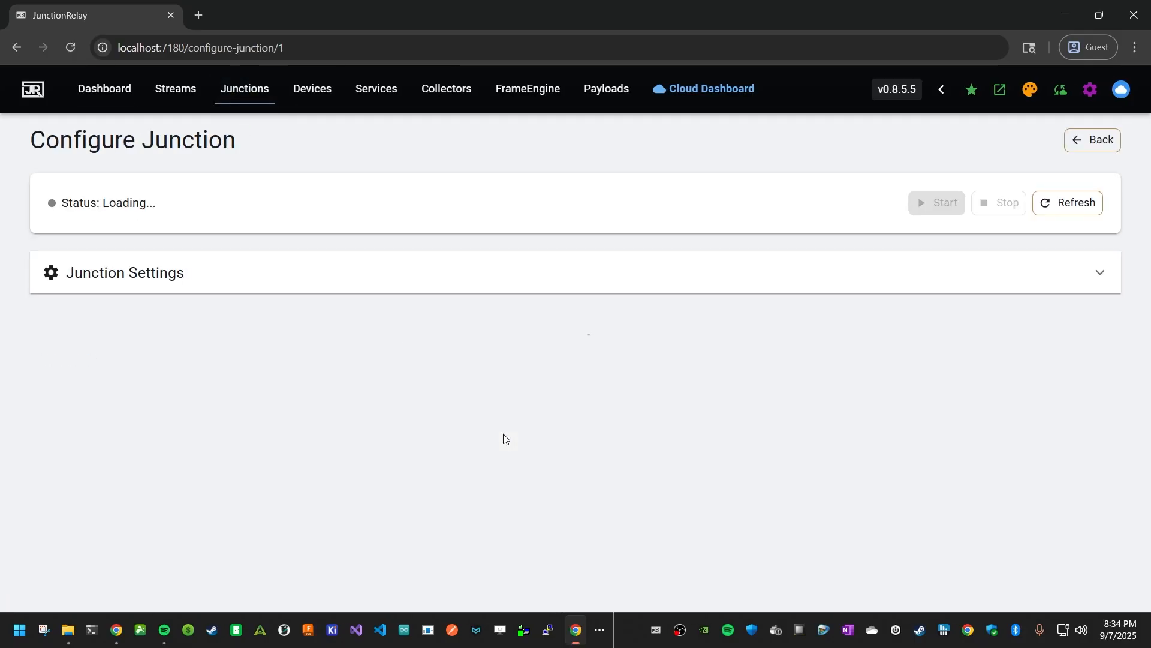
pyautogui.scroll(-8, 740, 342)
pyautogui.moveTo(820, 163); pyautogui.dragTo(831, 163)
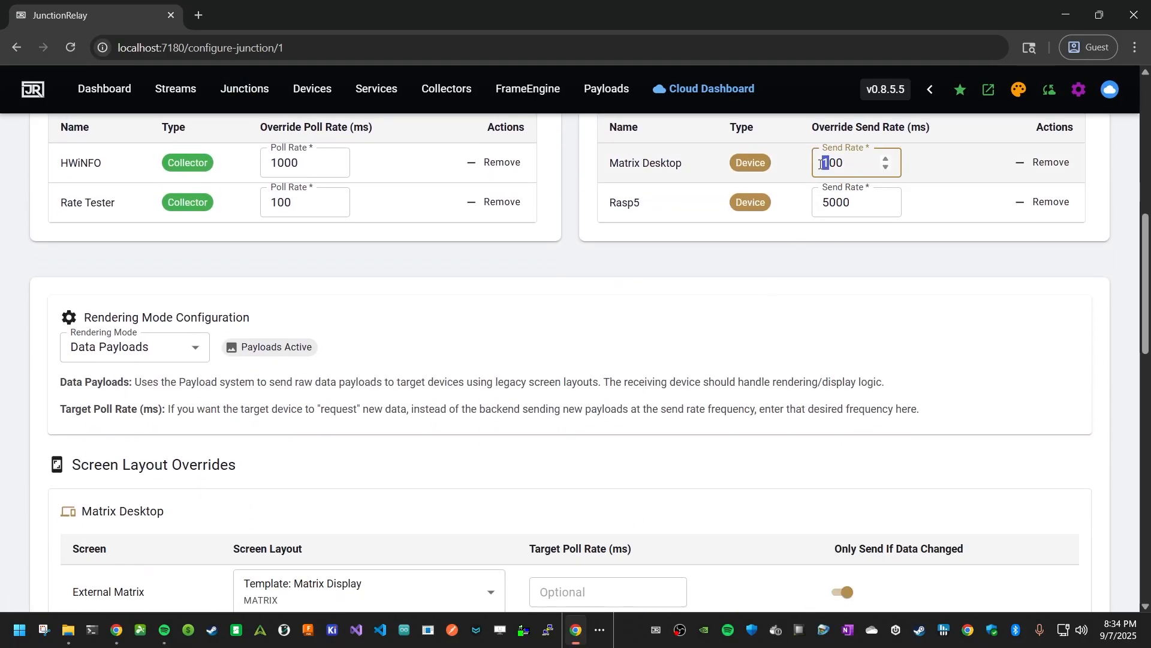
pyautogui.write('2')
pyautogui.click(401, 267)
pyautogui.moveTo(273, 202); pyautogui.dragTo(280, 202)
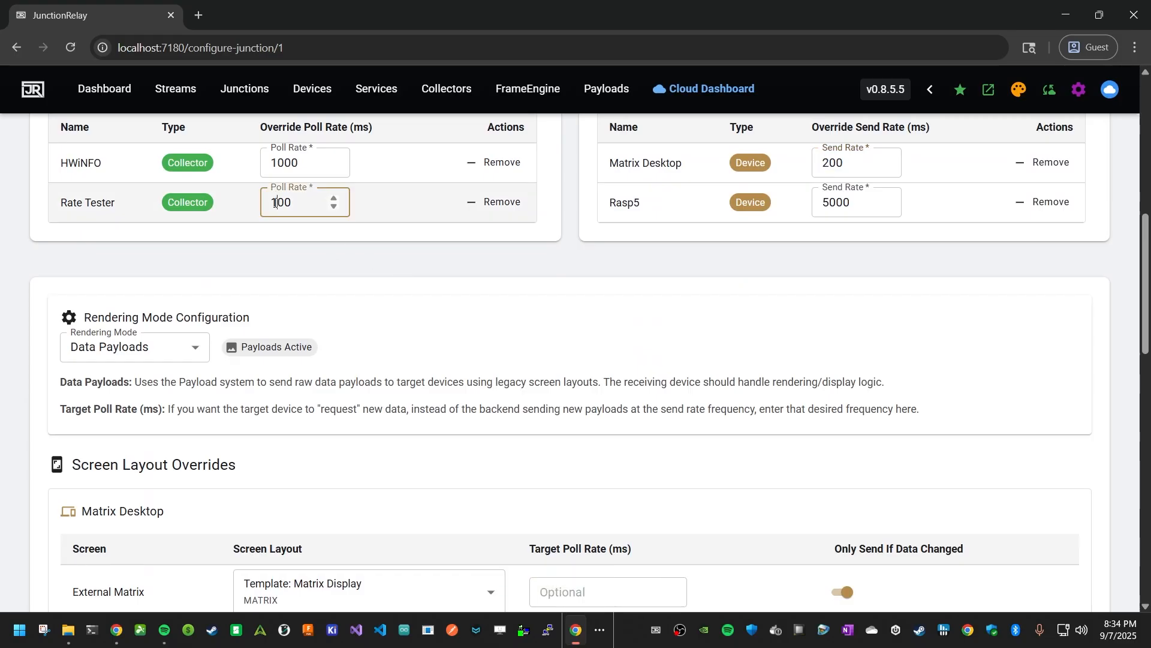
pyautogui.write('2')
pyautogui.click(324, 263)
pyautogui.scroll(10, 832, 242)
pyautogui.click(916, 208)
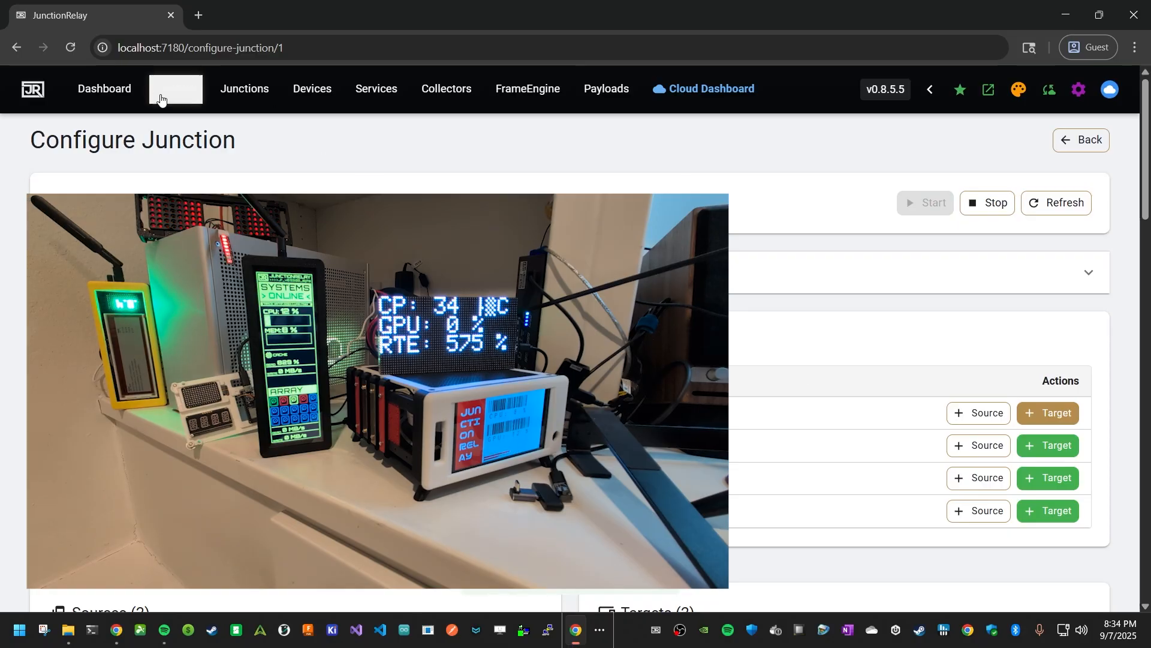
# - Return to the dashboard and review the collector and stream activity at the new rates
pyautogui.click(104, 89)
pyautogui.scroll(-4, 917, 359)
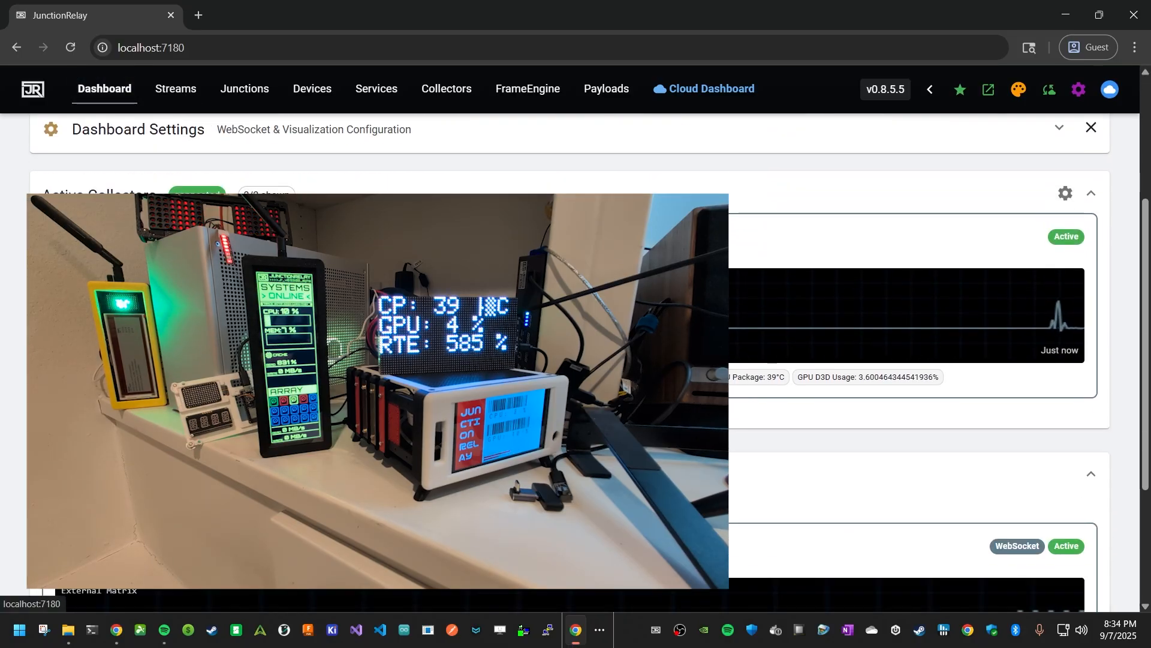
pyautogui.scroll(-3, 917, 360)
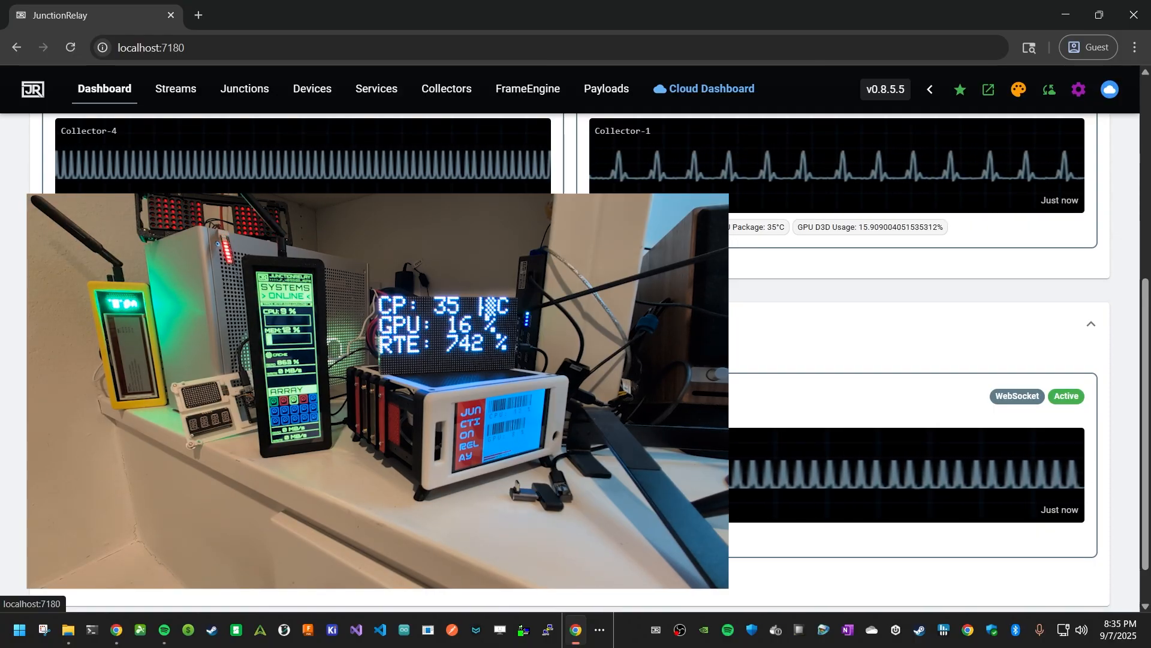
pyautogui.scroll(-1, 576, 360)
pyautogui.scroll(7, 576, 360)
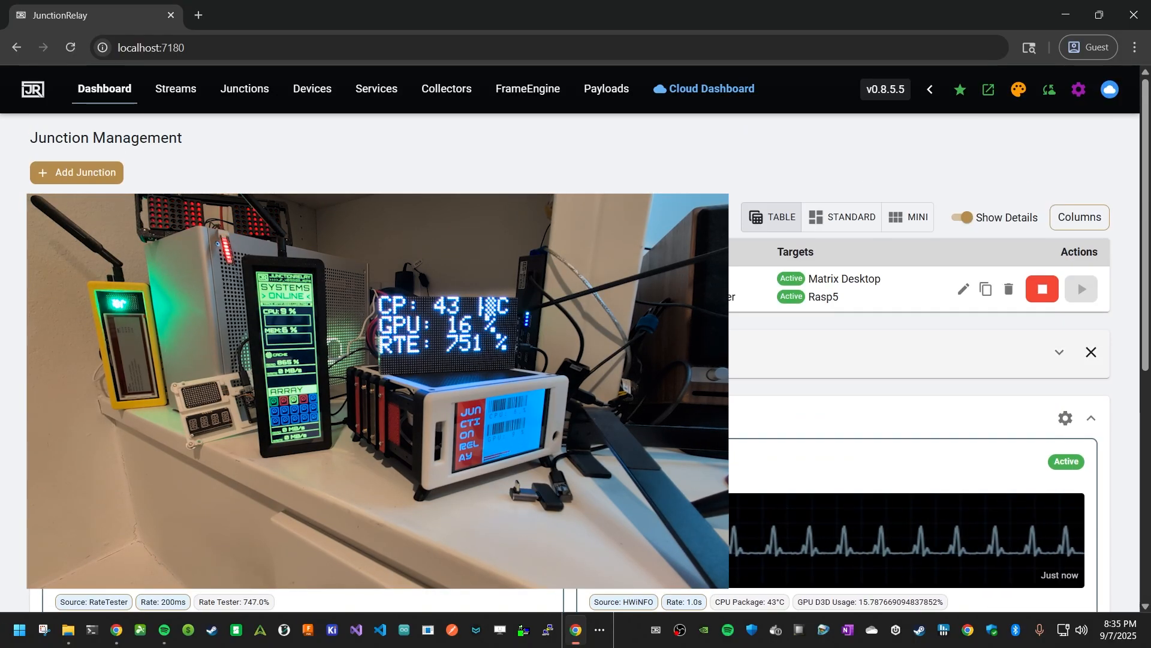